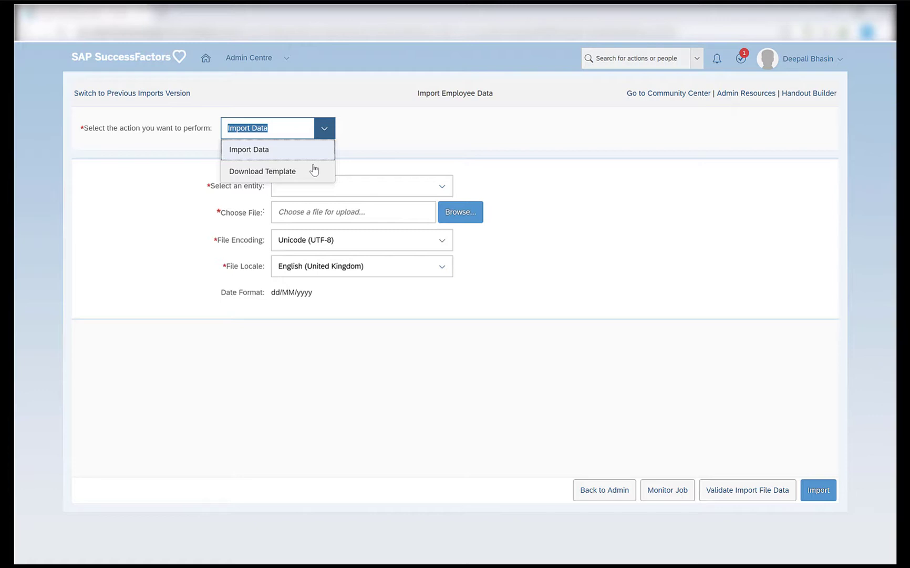
Examine the full list of entities offered for the Import Data action
{"action": "left_click", "coordinate": [381, 175]}
{"action": "left_click", "coordinate": [430, 186]}
{"action": "left_click", "coordinate": [441, 187]}
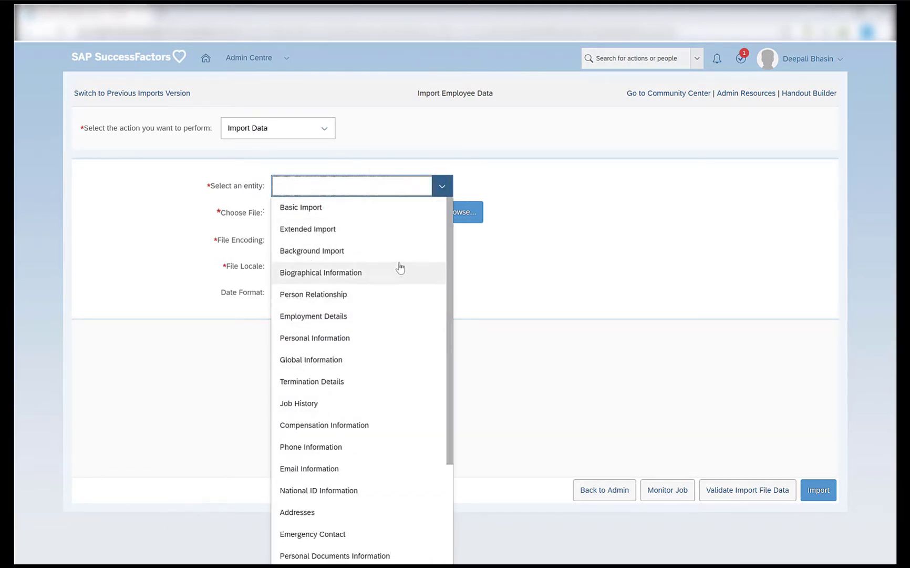
{"action": "scroll", "coordinate": [394, 347], "scroll_direction": "down", "scroll_amount": 3}
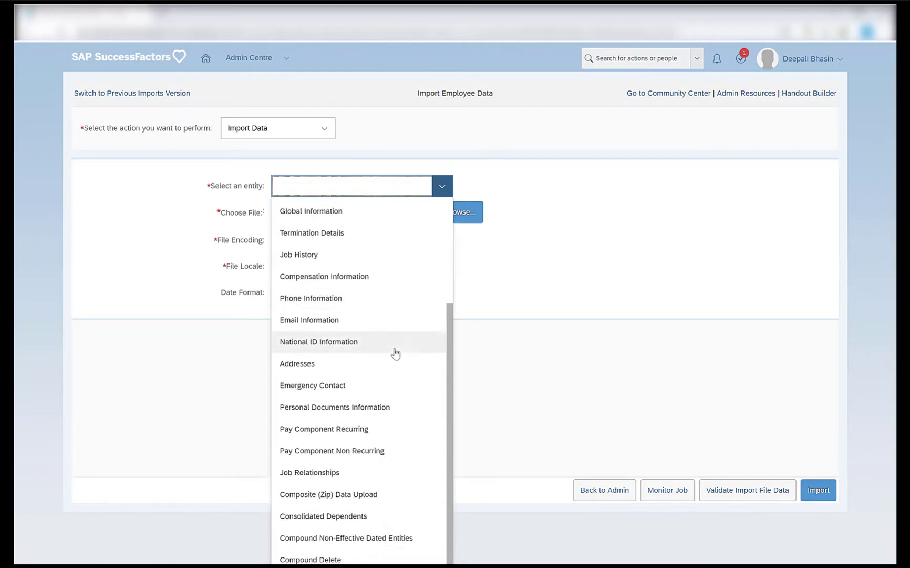
{"action": "scroll", "coordinate": [396, 353], "scroll_direction": "up", "scroll_amount": 3}
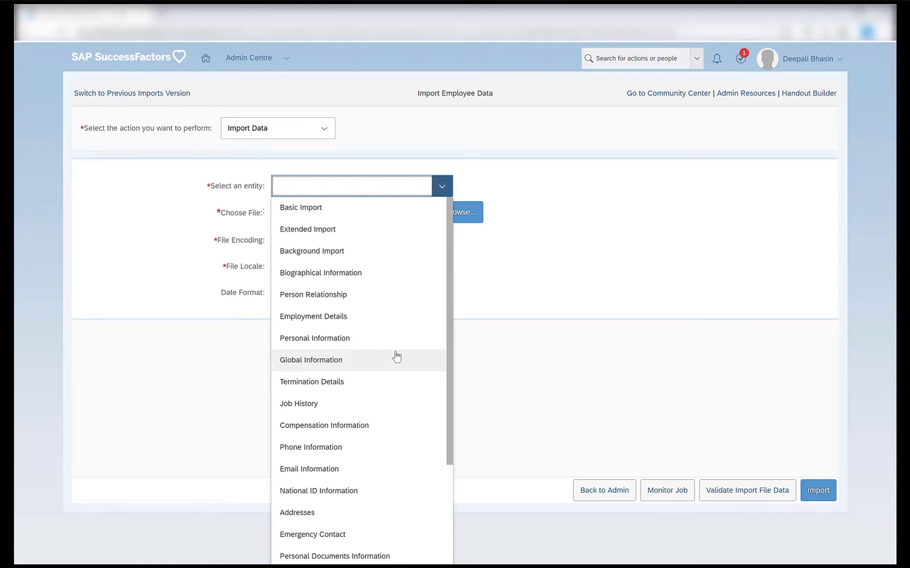
Switch the action to Download Template, choose the Basic Import entity and generate its template
{"action": "left_click", "coordinate": [322, 135]}
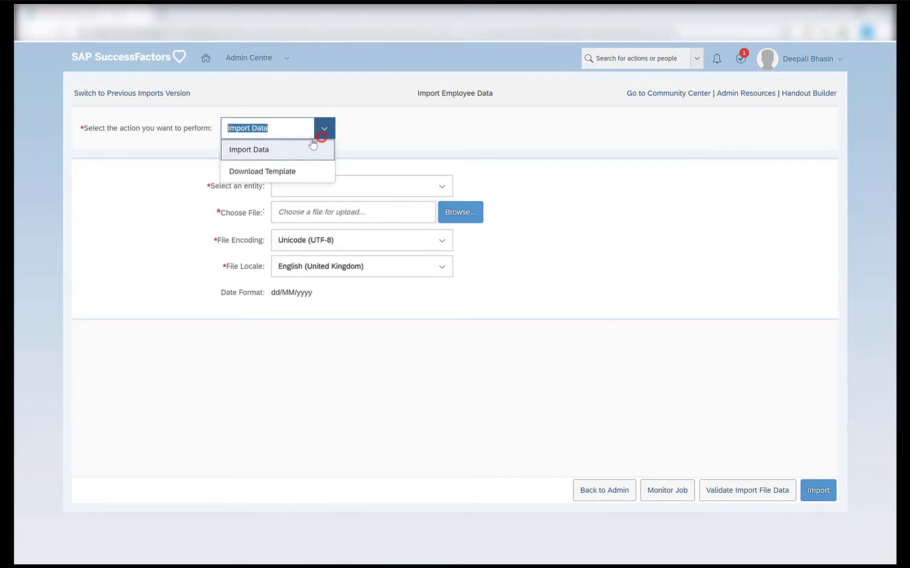
{"action": "left_click", "coordinate": [292, 168]}
{"action": "left_click", "coordinate": [293, 181]}
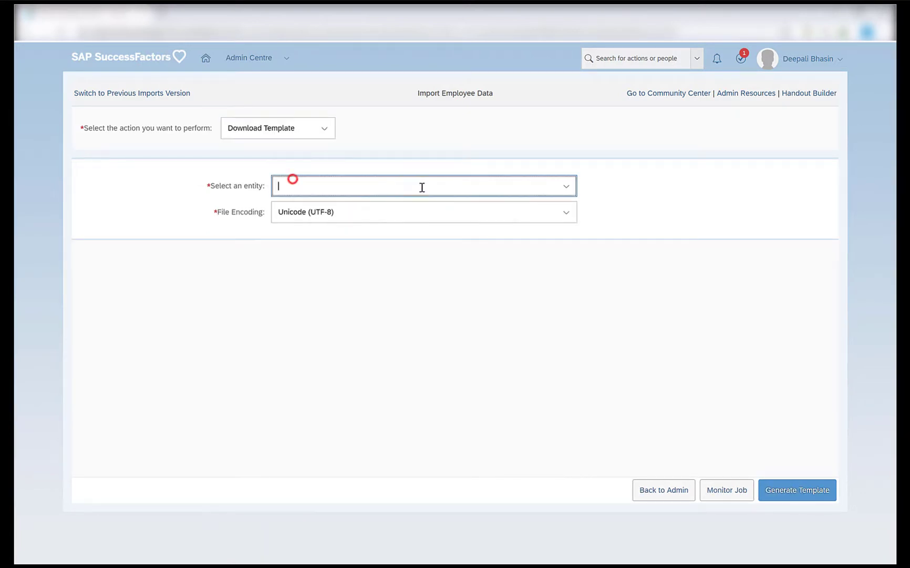
{"action": "left_click", "coordinate": [566, 189]}
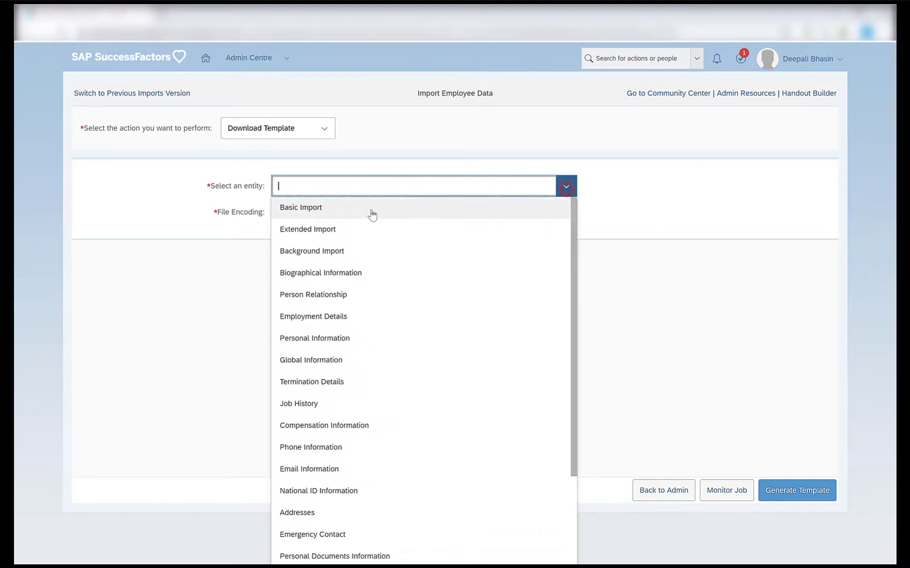
{"action": "left_click", "coordinate": [372, 210]}
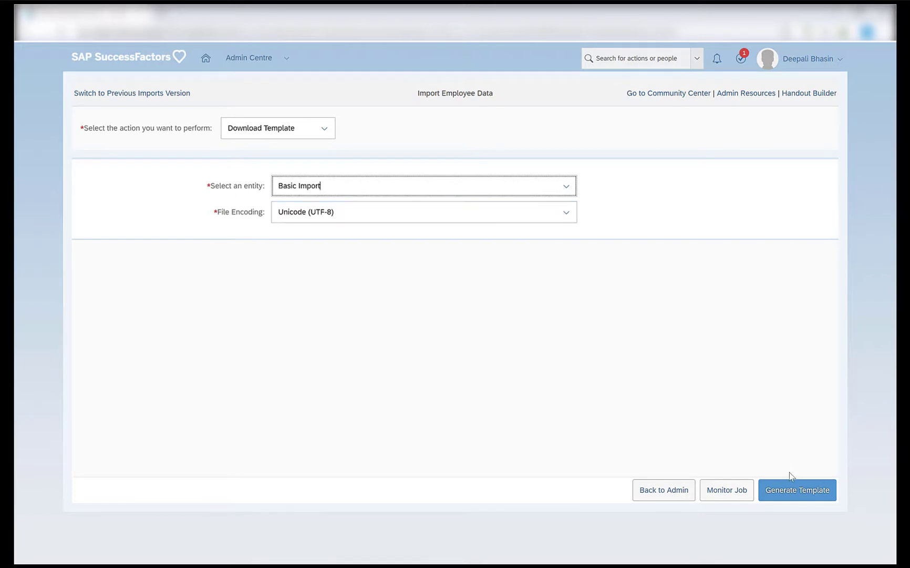
{"action": "left_click", "coordinate": [795, 491]}
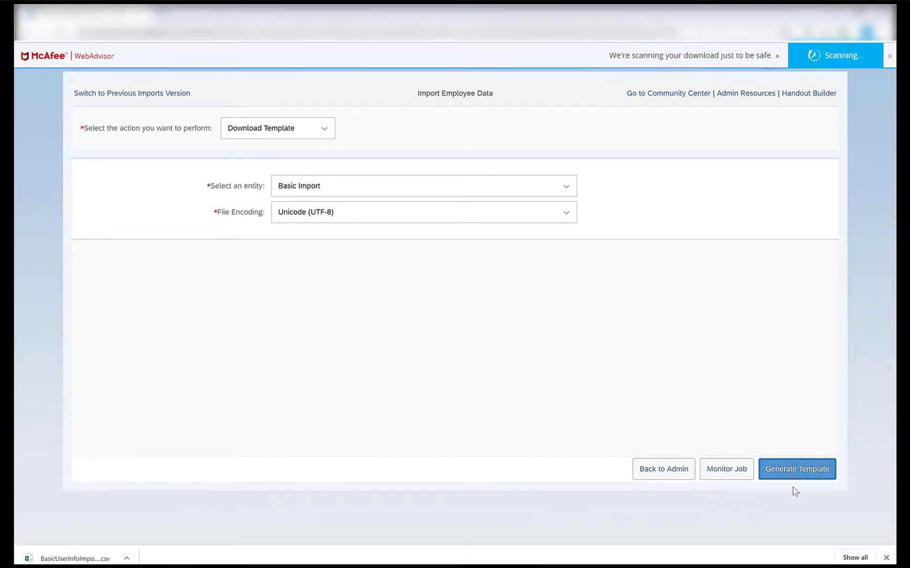
Open the downloaded BasicUserInfoImportTemplate file from its folder in Excel and examine its header columns
{"action": "left_click", "coordinate": [127, 558]}
{"action": "left_click", "coordinate": [153, 520]}
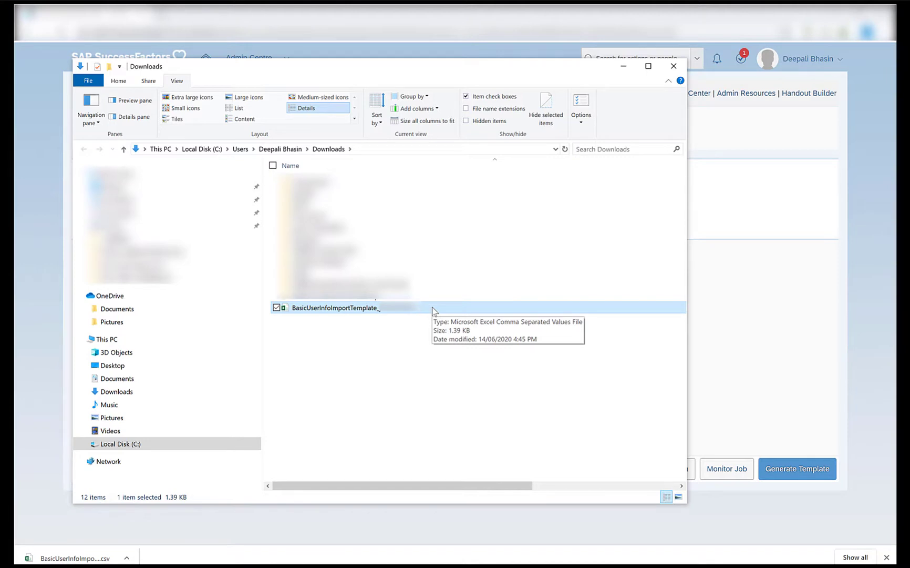
{"action": "double_click", "coordinate": [431, 308]}
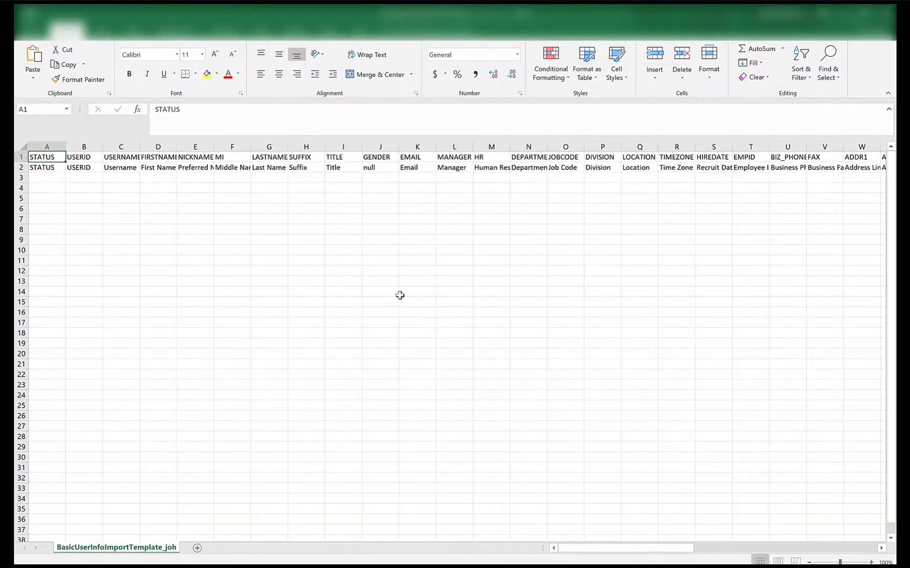
{"action": "left_click", "coordinate": [42, 178]}
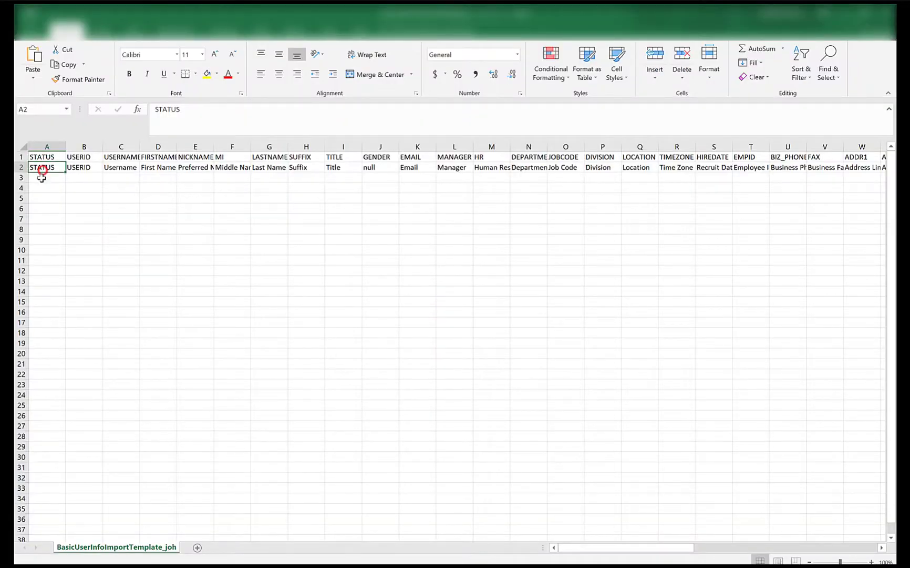
{"action": "left_click", "coordinate": [71, 168]}
{"action": "left_click_drag", "start_coordinate": [620, 547], "coordinate": [58, 180]}
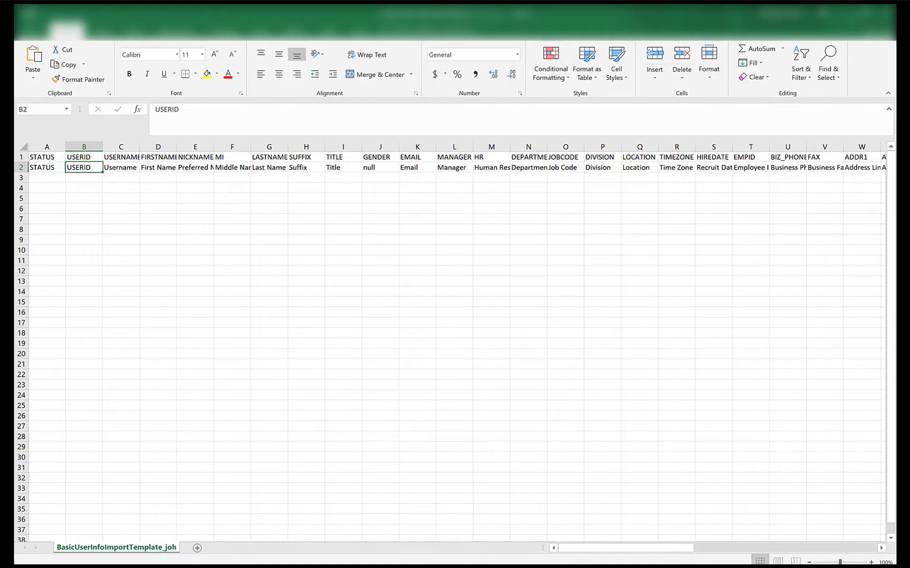
Return to SuccessFactors, duplicate the browser tab and open Import and Export Data by searching for "import and"
{"action": "mouse_move", "coordinate": [226, 565]}
{"action": "left_click", "coordinate": [226, 521]}
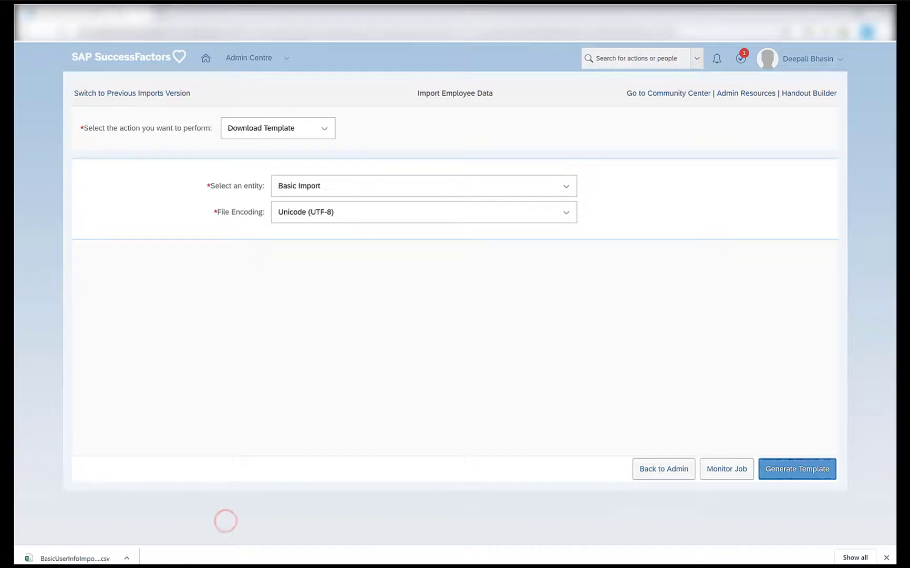
{"action": "right_click", "coordinate": [93, 21]}
{"action": "left_click", "coordinate": [136, 48]}
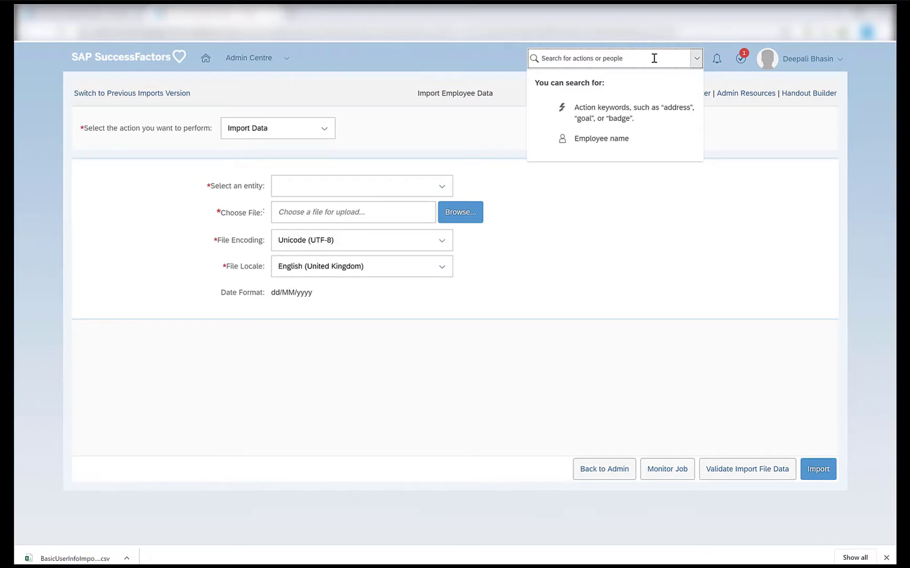
{"action": "type", "text": "import and"}
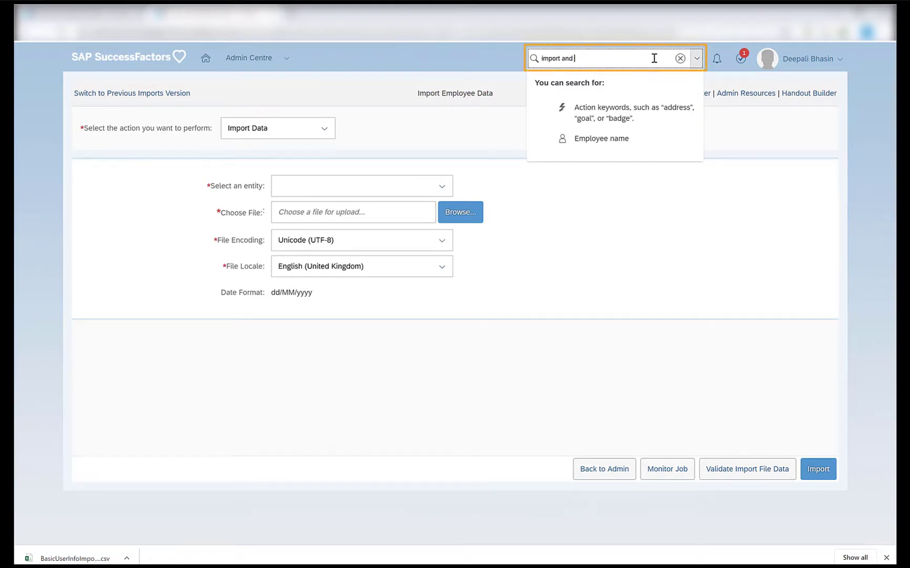
{"action": "left_click", "coordinate": [613, 293]}
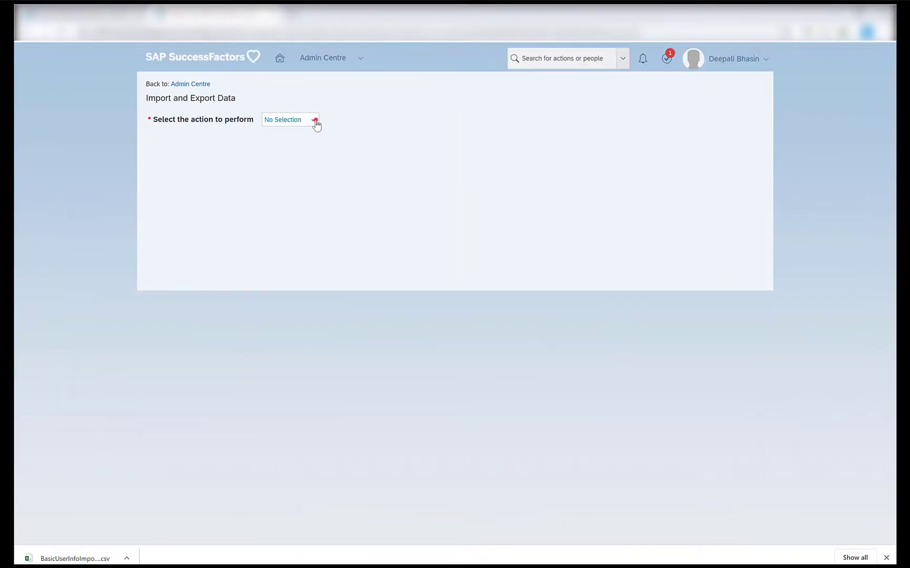
Choose the Export Data action and set the generic object to Position
{"action": "left_click", "coordinate": [314, 120]}
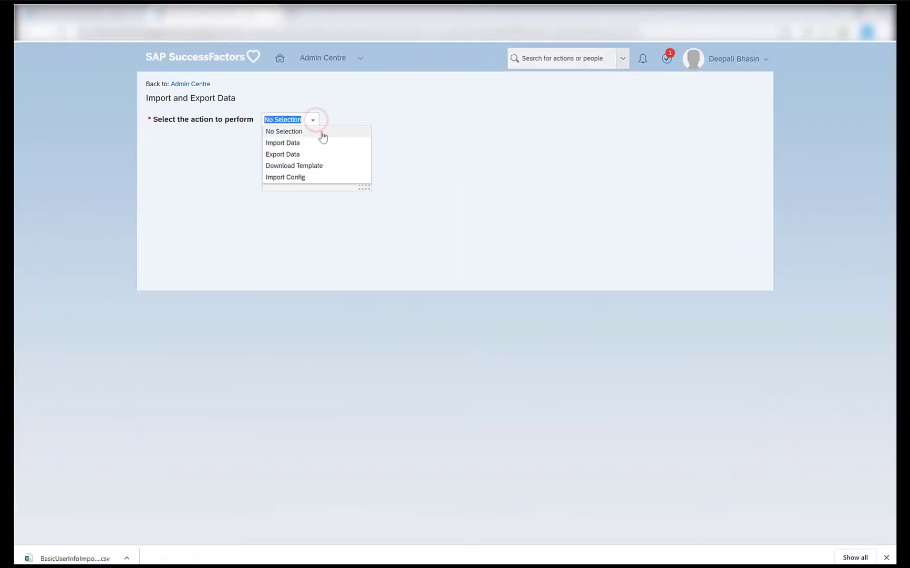
{"action": "left_click", "coordinate": [322, 156]}
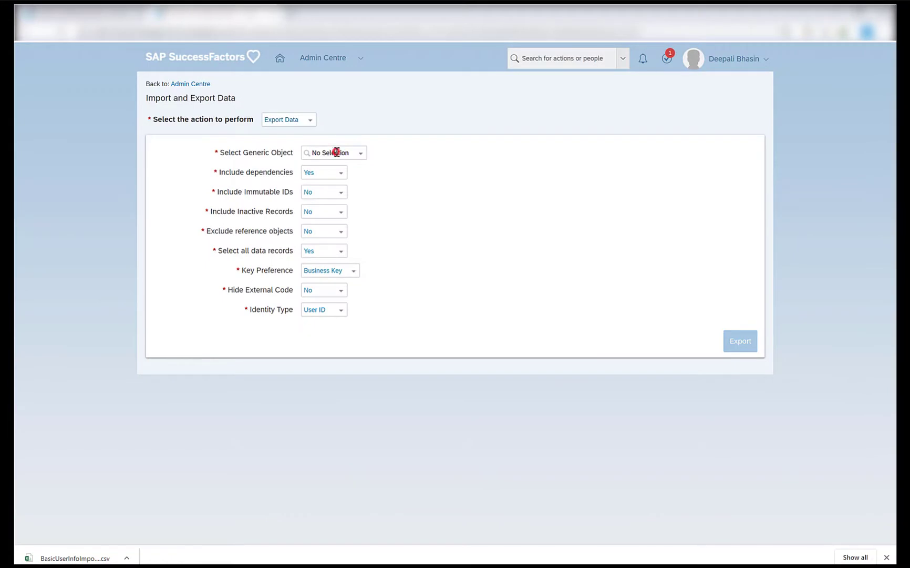
{"action": "left_click", "coordinate": [336, 152]}
{"action": "type", "text": "positio"}
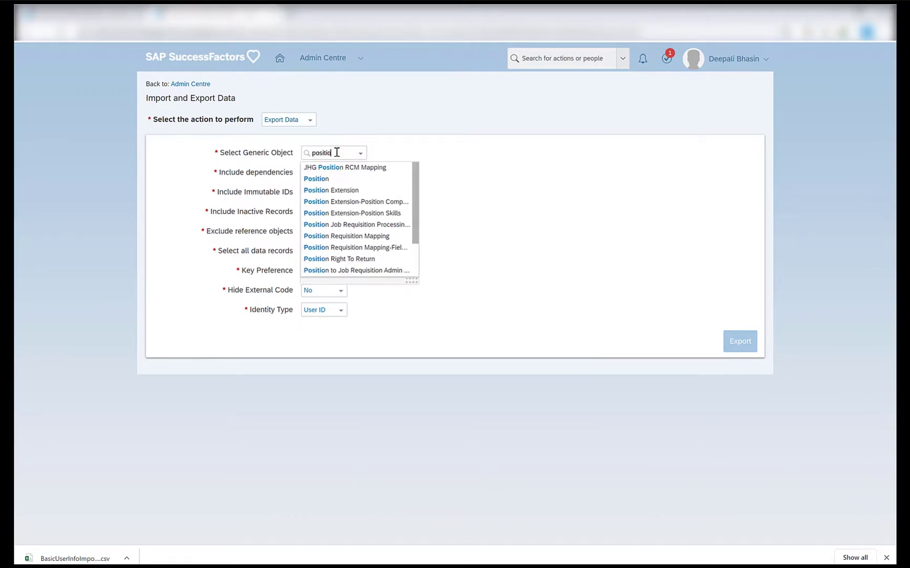
{"action": "left_click", "coordinate": [357, 178]}
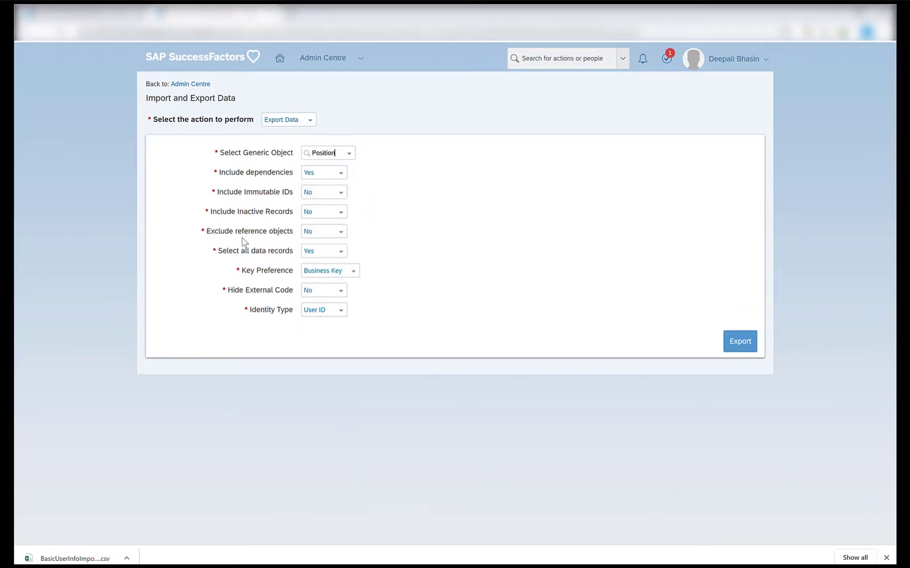
Set both Include dependencies and Select all data records to No for the Position export
{"action": "left_click", "coordinate": [343, 176]}
{"action": "left_click", "coordinate": [335, 195]}
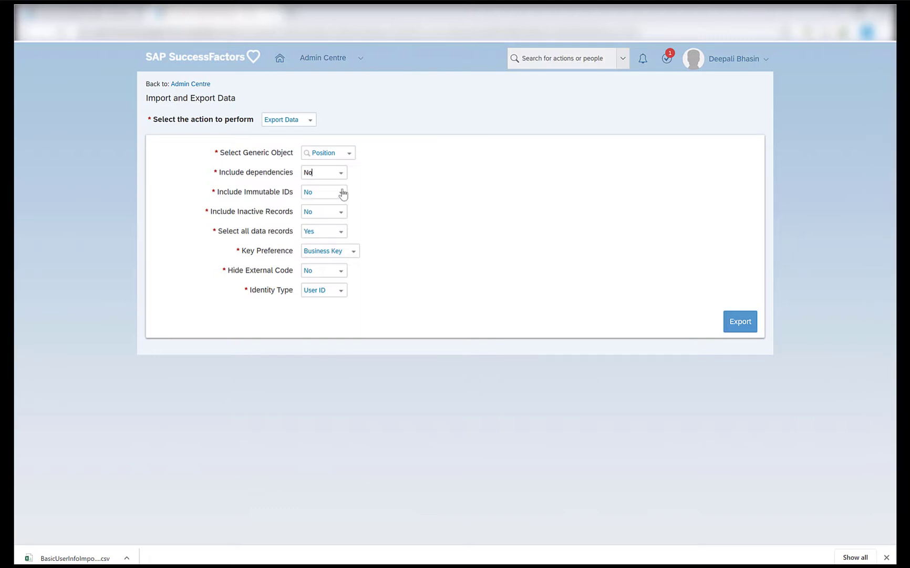
{"action": "left_click", "coordinate": [340, 231]}
{"action": "left_click", "coordinate": [322, 257]}
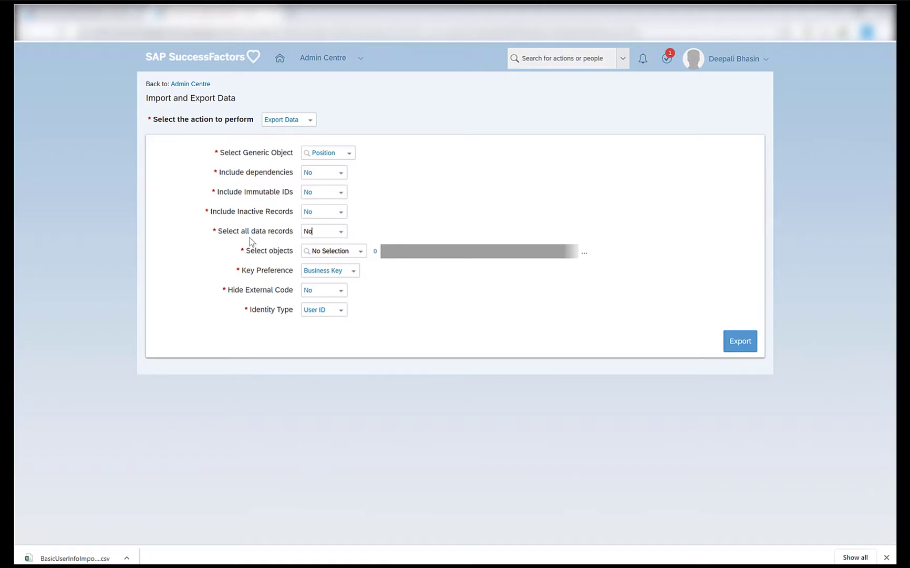
{"action": "left_click", "coordinate": [342, 231]}
{"action": "left_click", "coordinate": [326, 246]}
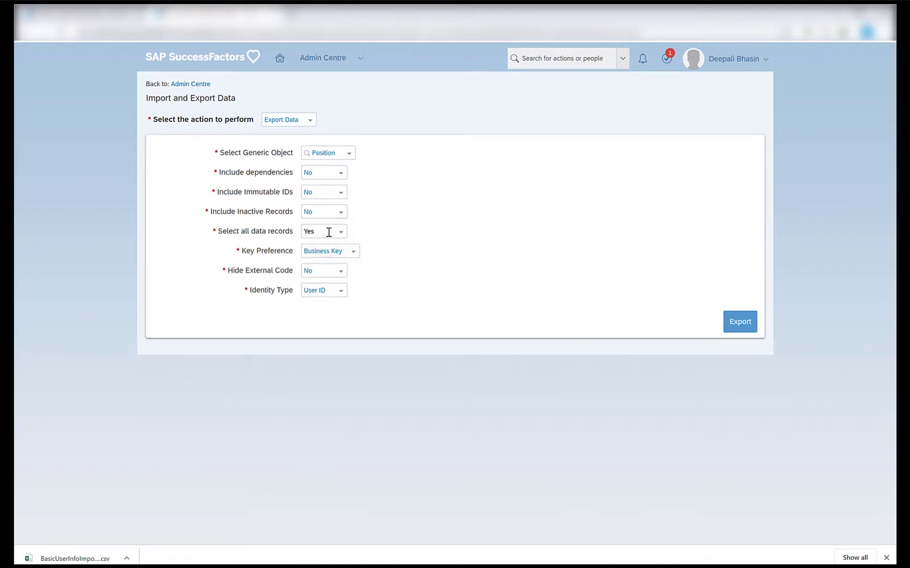
{"action": "left_click", "coordinate": [341, 231]}
{"action": "left_click", "coordinate": [312, 254]}
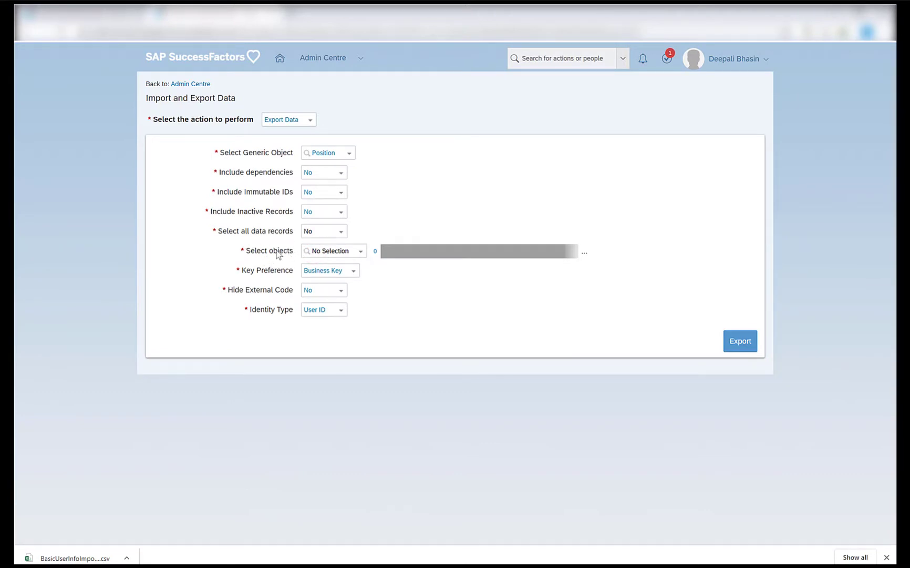
Select the Payroll Accountant (301076) position as the object and start the export
{"action": "left_click", "coordinate": [344, 251]}
{"action": "left_click", "coordinate": [327, 251]}
{"action": "type", "text": "301076"}
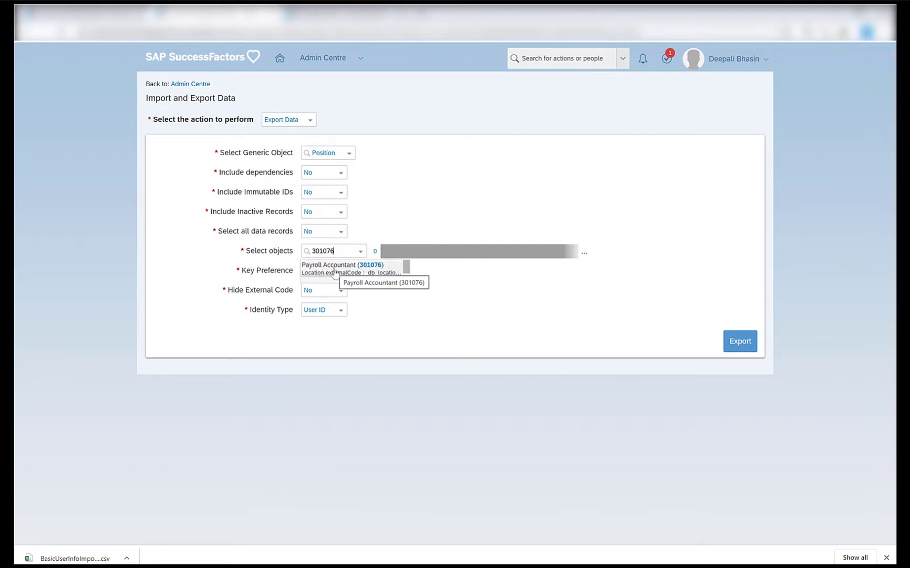
{"action": "left_click", "coordinate": [335, 269]}
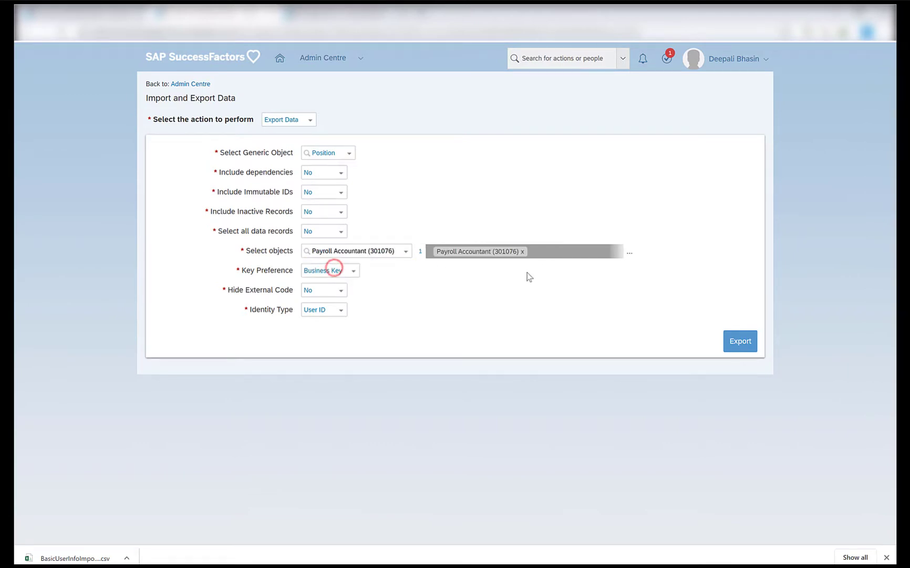
{"action": "left_click", "coordinate": [748, 342]}
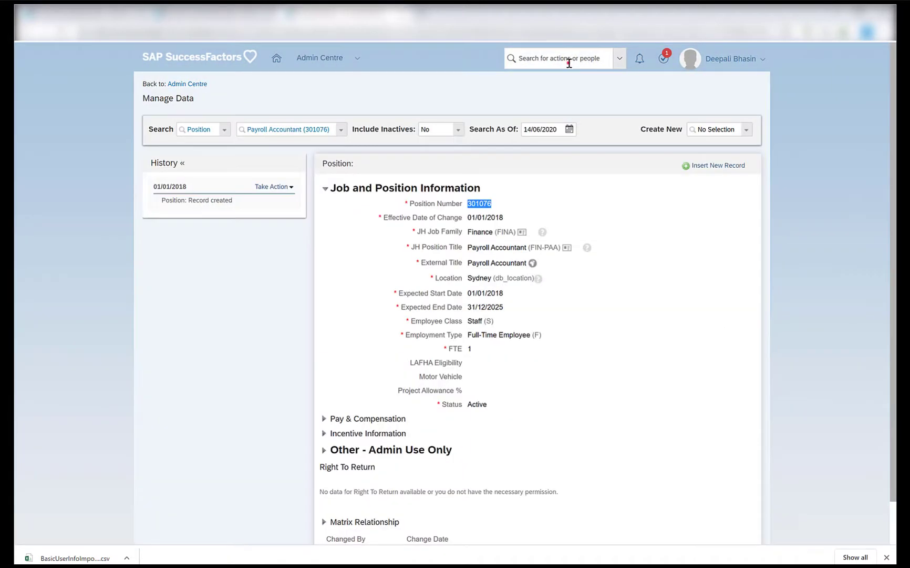
Search for "monitor job" in the tab showing the position record and open the Monitor Jobs page
{"action": "left_click", "coordinate": [569, 63]}
{"action": "type", "text": "mon"}
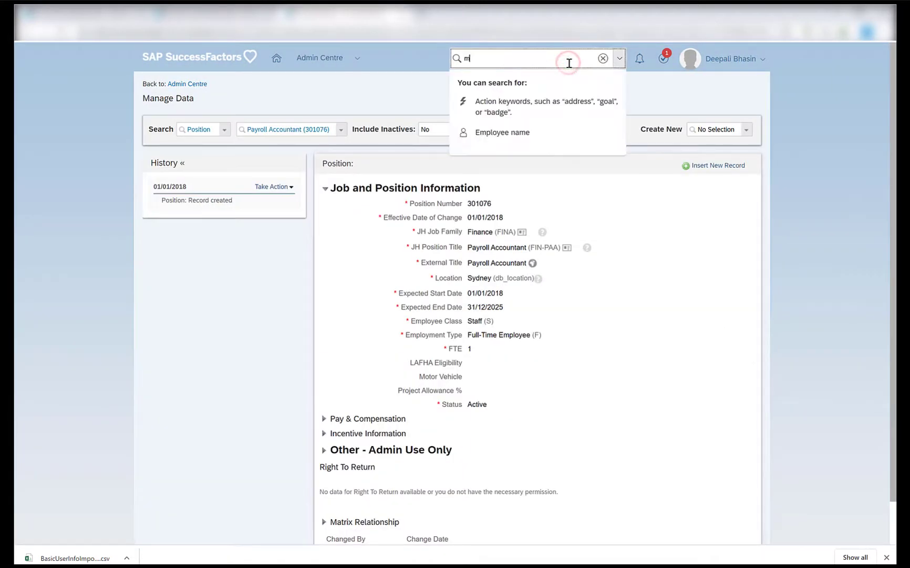
{"action": "type", "text": "itor job"}
{"action": "left_click", "coordinate": [529, 80]}
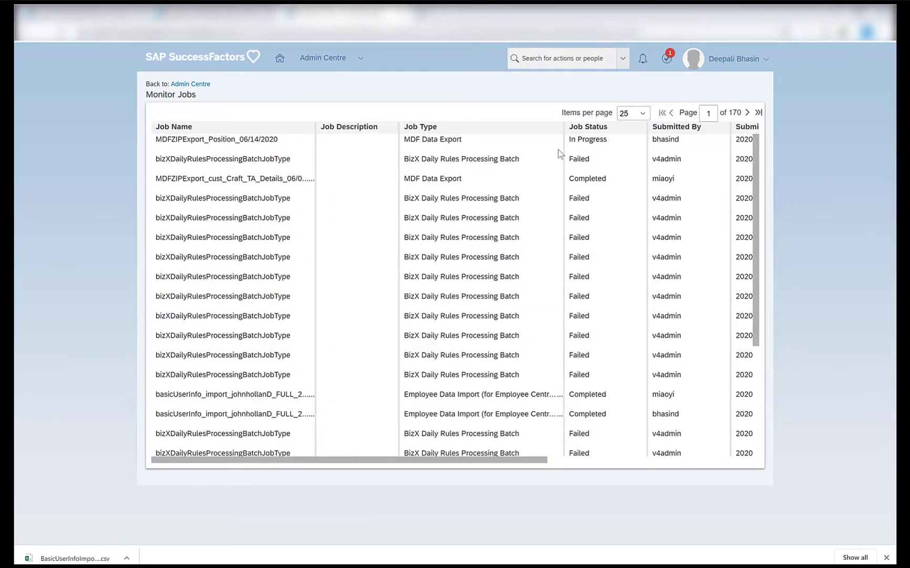
Limit the job list to 10 items per page and download the result of the MDFZIPExport_Position_06/14/2020 job
{"action": "left_click", "coordinate": [630, 113]}
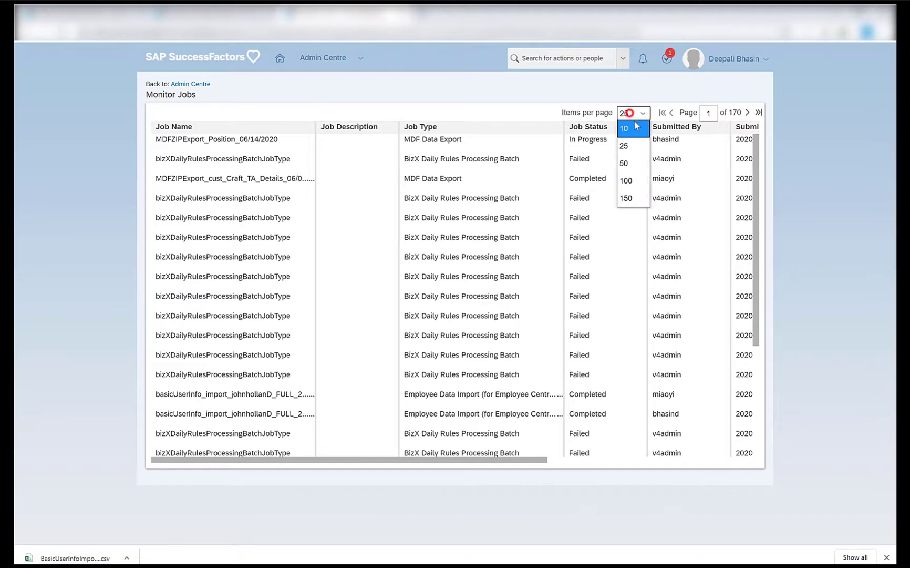
{"action": "left_click", "coordinate": [634, 126]}
{"action": "scroll", "coordinate": [558, 318], "scroll_direction": "right", "scroll_amount": 6}
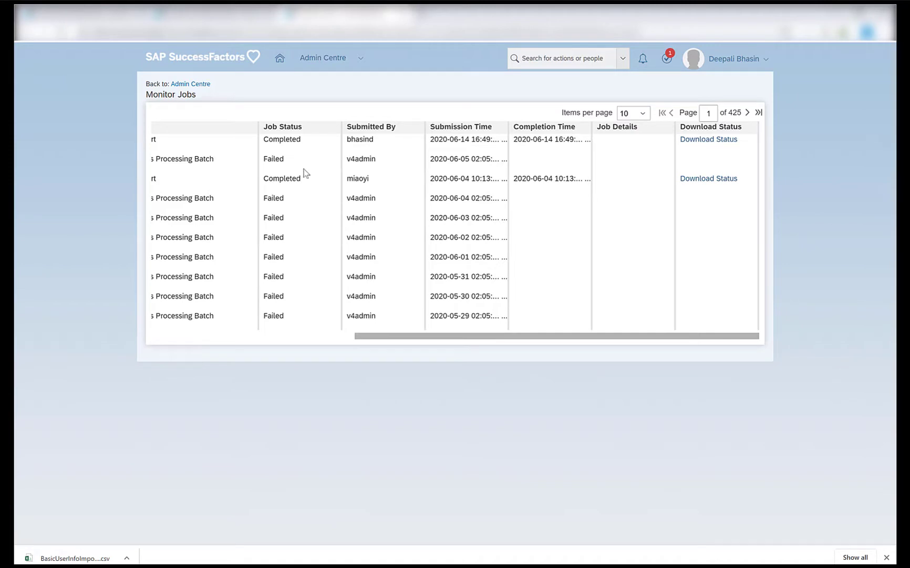
{"action": "left_click", "coordinate": [711, 140]}
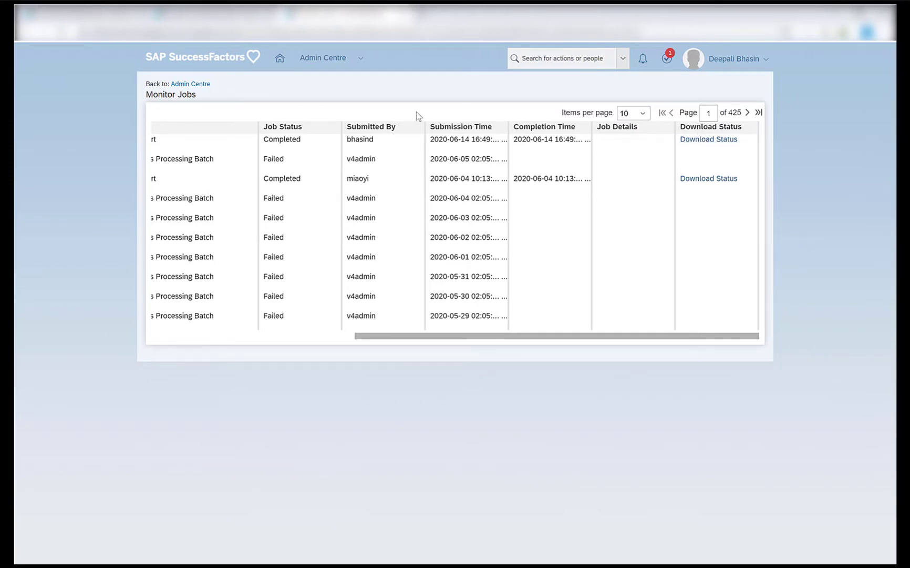
Switch to the exported Position file in Excel and examine the position code and field values in row 3
{"action": "left_click", "coordinate": [312, 338]}
{"action": "left_click", "coordinate": [330, 561]}
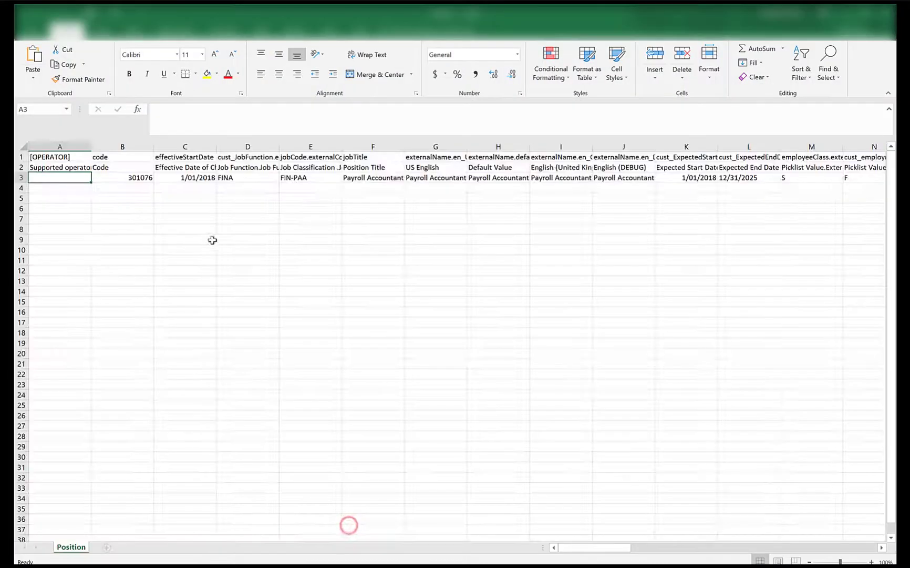
{"action": "left_click", "coordinate": [133, 179]}
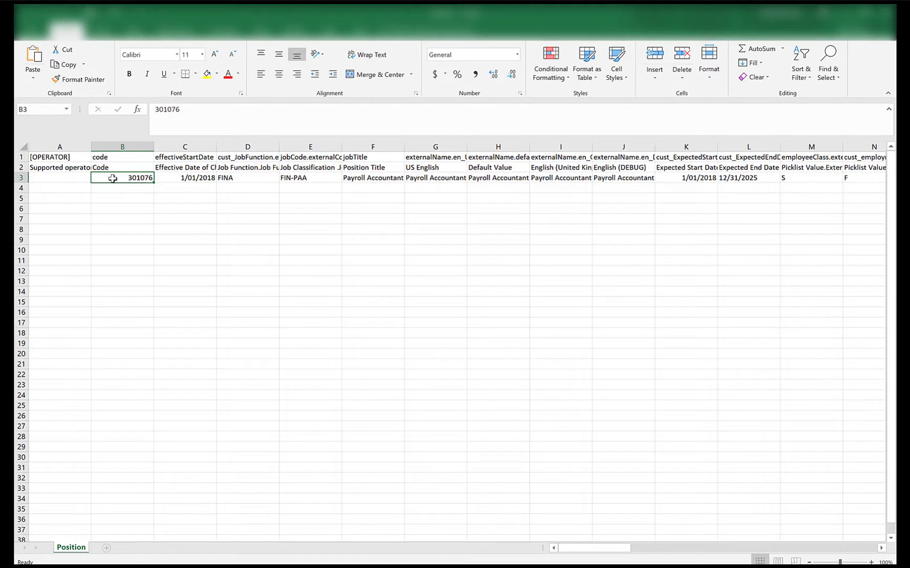
{"action": "left_click_drag", "start_coordinate": [312, 178], "coordinate": [814, 179]}
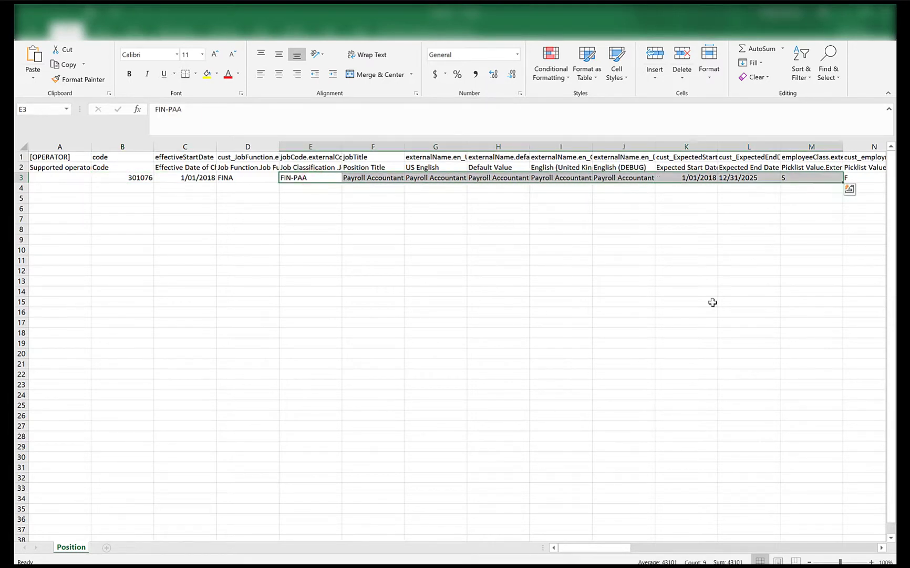
Review the position title and organisational codes in row 3 of the Position file and copy the legal entity code
{"action": "key", "text": "Left"}
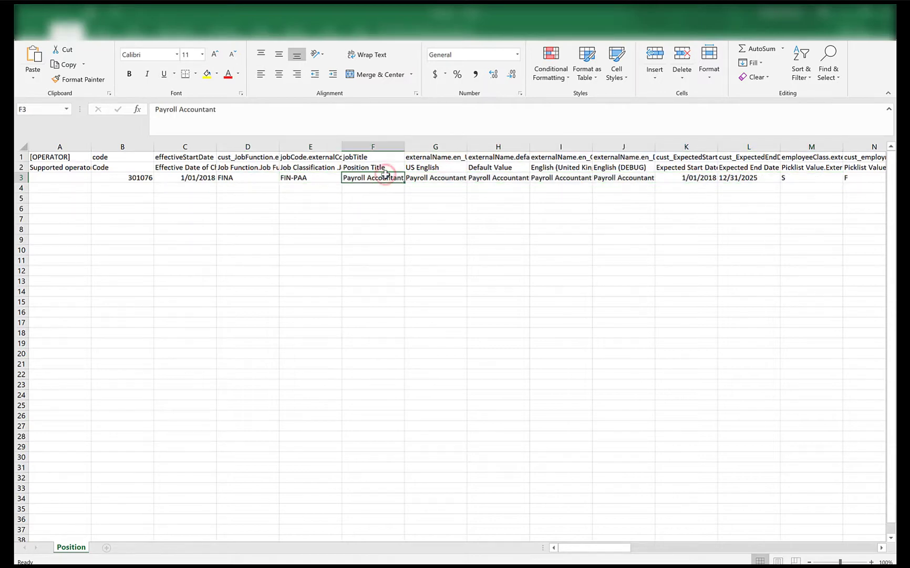
{"action": "left_click", "coordinate": [250, 523]}
{"action": "scroll", "coordinate": [386, 247], "scroll_direction": "right", "scroll_amount": 10}
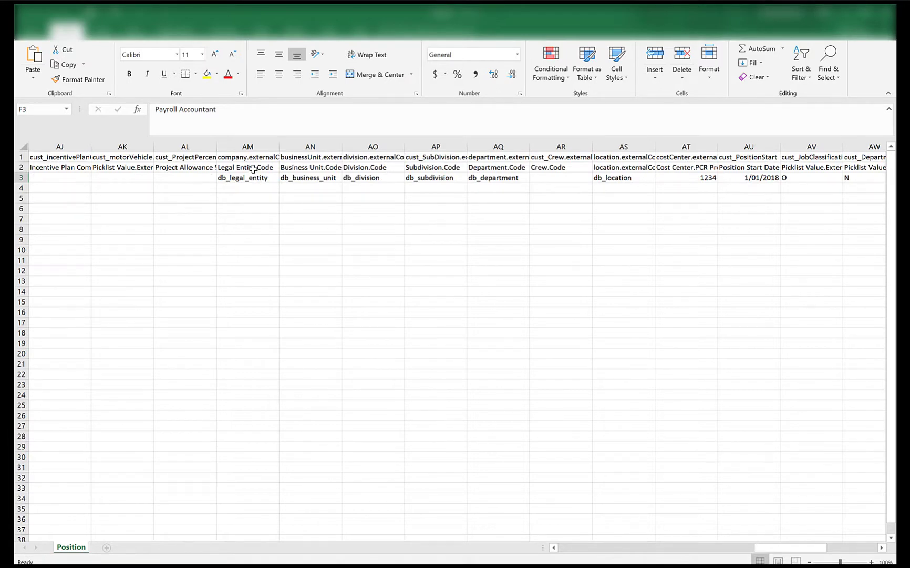
{"action": "key", "text": "ctrl+c"}
Switch to the BasicUserInfoImportTemplate workbook and review the user ID, username, name and Department cells in row 3
{"action": "key", "text": "ctrl+Tab"}
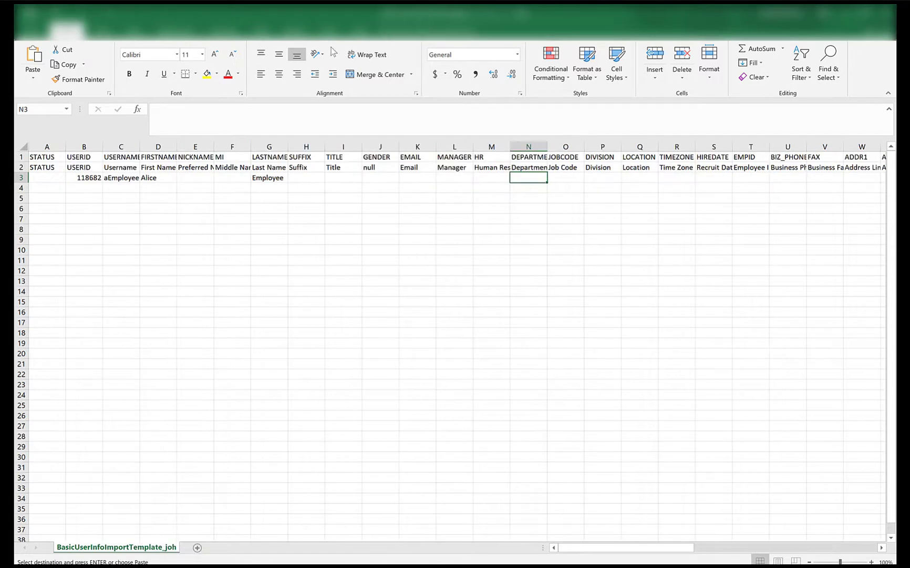
{"action": "left_click", "coordinate": [78, 179]}
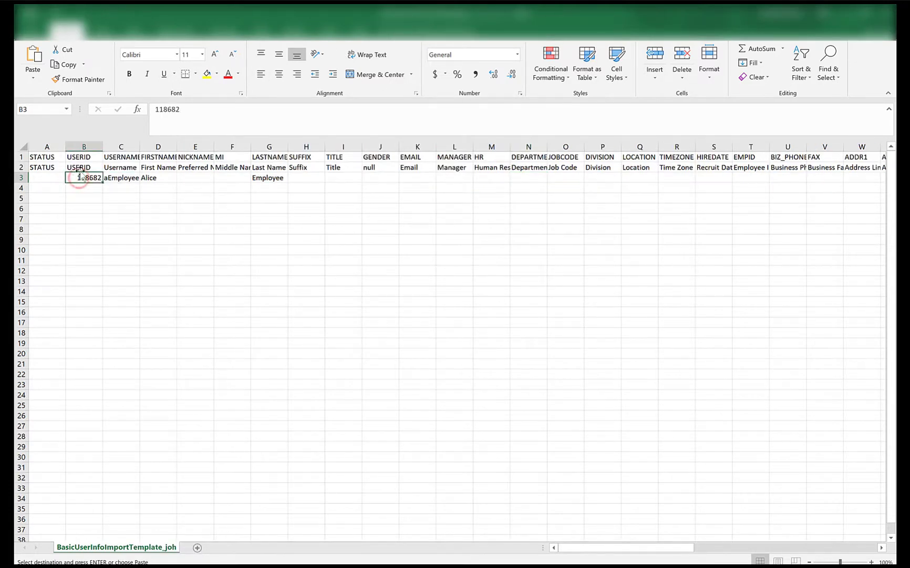
{"action": "left_click", "coordinate": [117, 179]}
{"action": "left_click", "coordinate": [158, 178]}
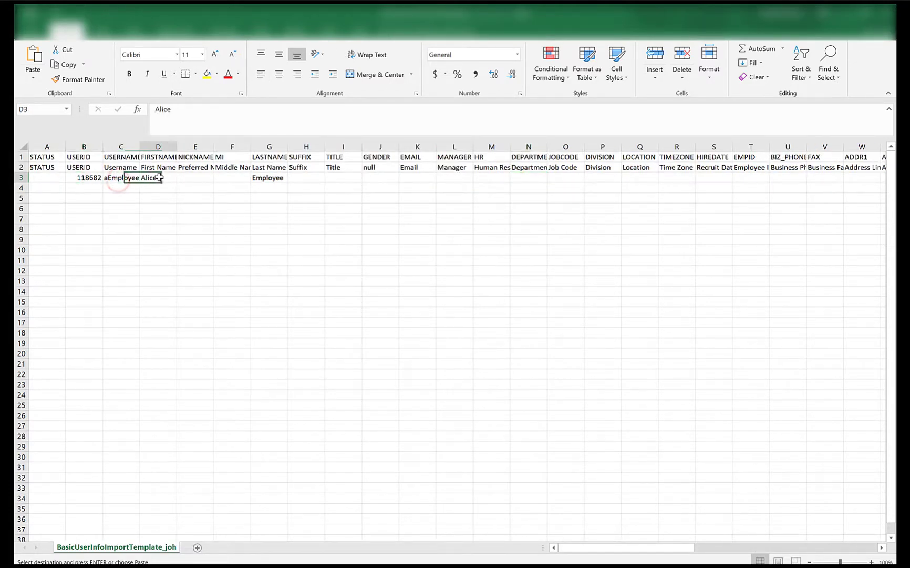
{"action": "left_click", "coordinate": [269, 179]}
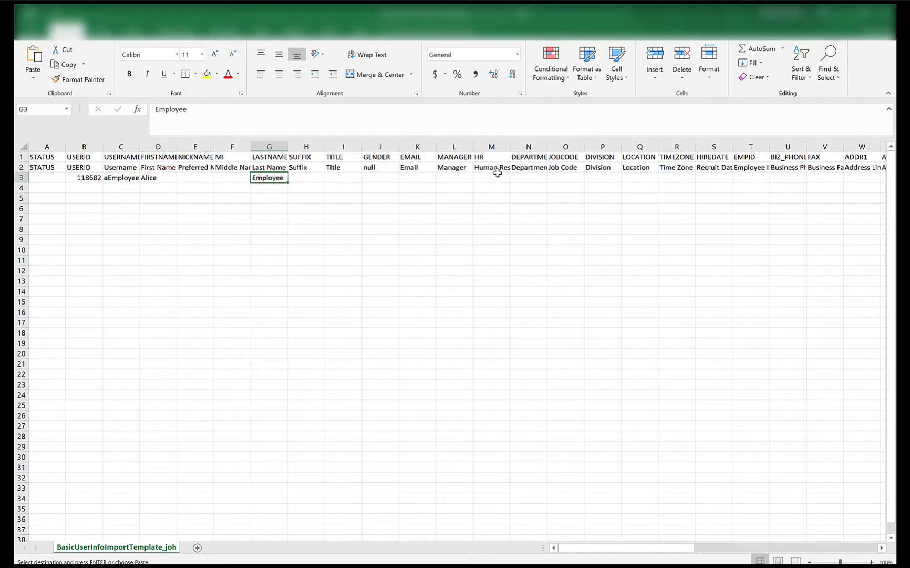
{"action": "left_click", "coordinate": [528, 168]}
{"action": "left_click", "coordinate": [535, 178]}
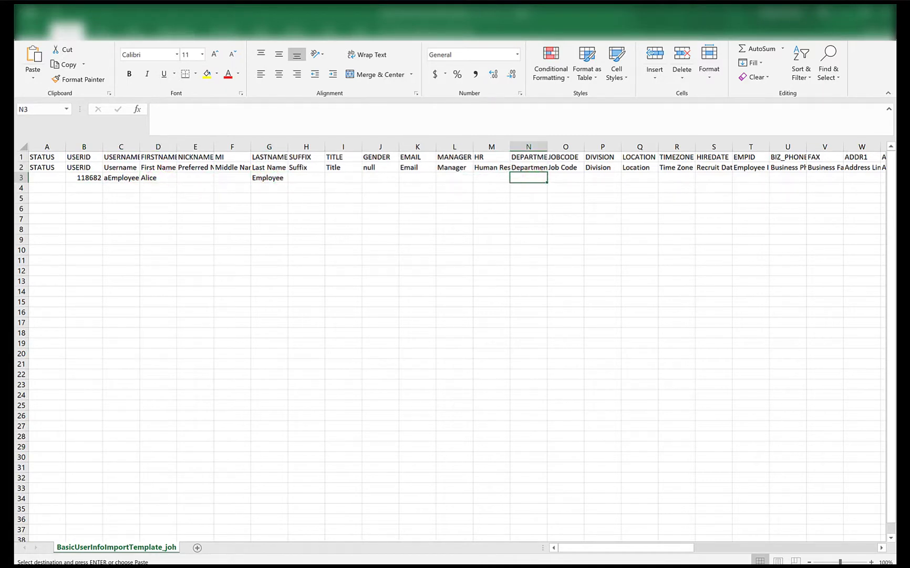
Copy the department code db_department from the Position file into the template's Department cell N3
{"action": "left_click", "coordinate": [348, 562]}
{"action": "left_click", "coordinate": [360, 522]}
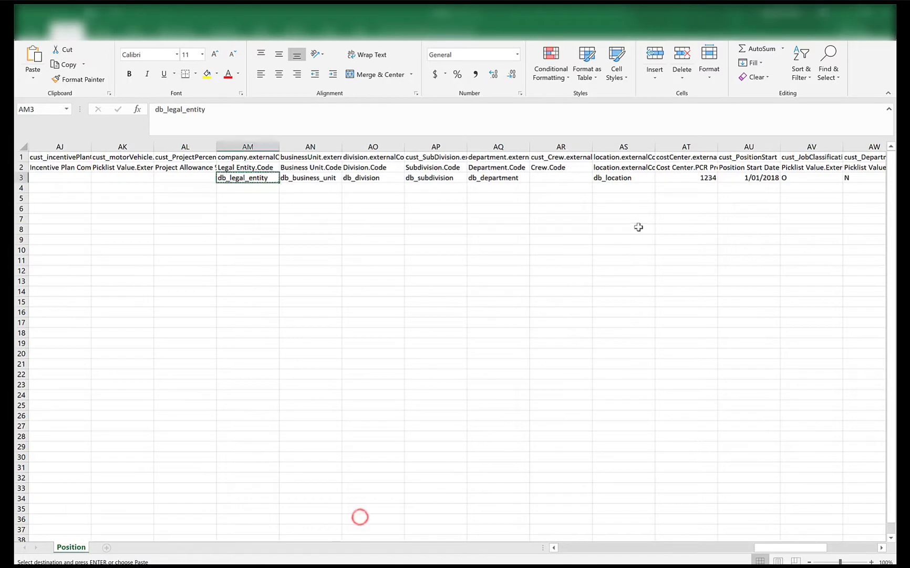
{"action": "left_click", "coordinate": [476, 178]}
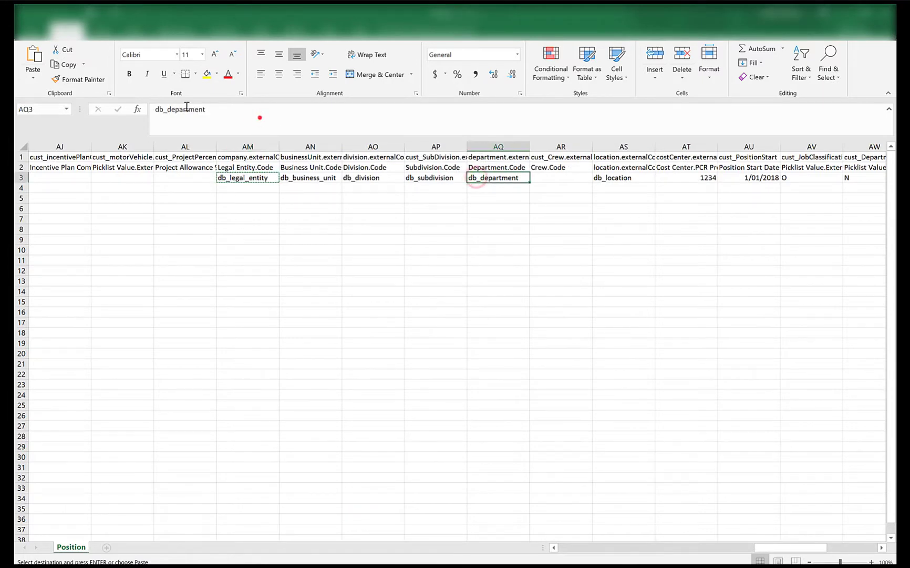
{"action": "double_click", "coordinate": [260, 117]}
{"action": "key", "text": "ctrl+c"}
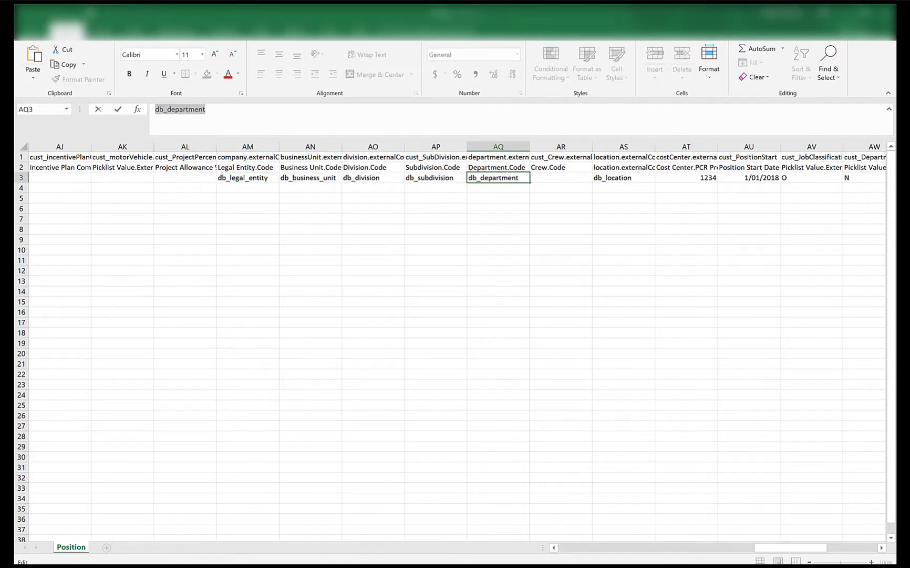
{"action": "left_click", "coordinate": [260, 524]}
{"action": "left_click", "coordinate": [528, 177]}
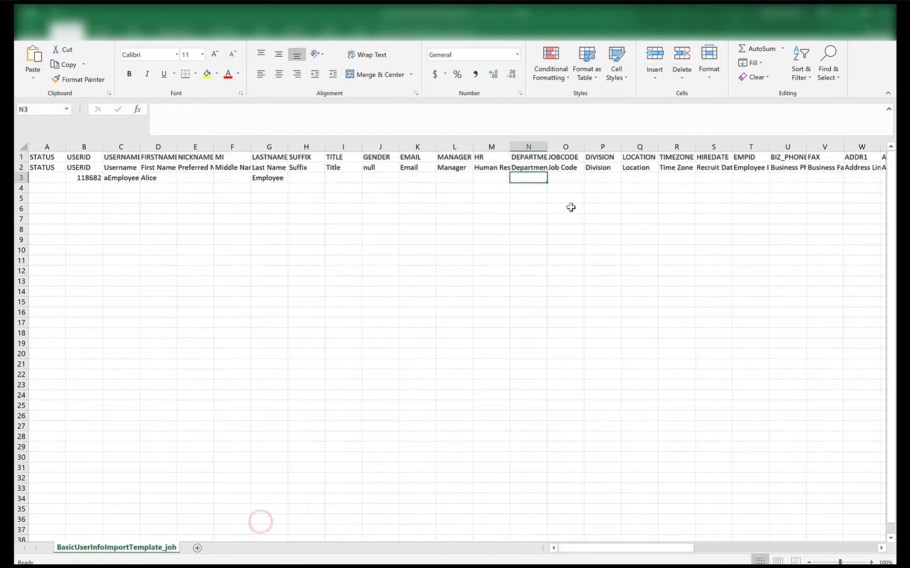
{"action": "key", "text": "ctrl+v"}
Copy the division code db_division from the Position file into the template's Division cell P3
{"action": "left_click", "coordinate": [571, 177]}
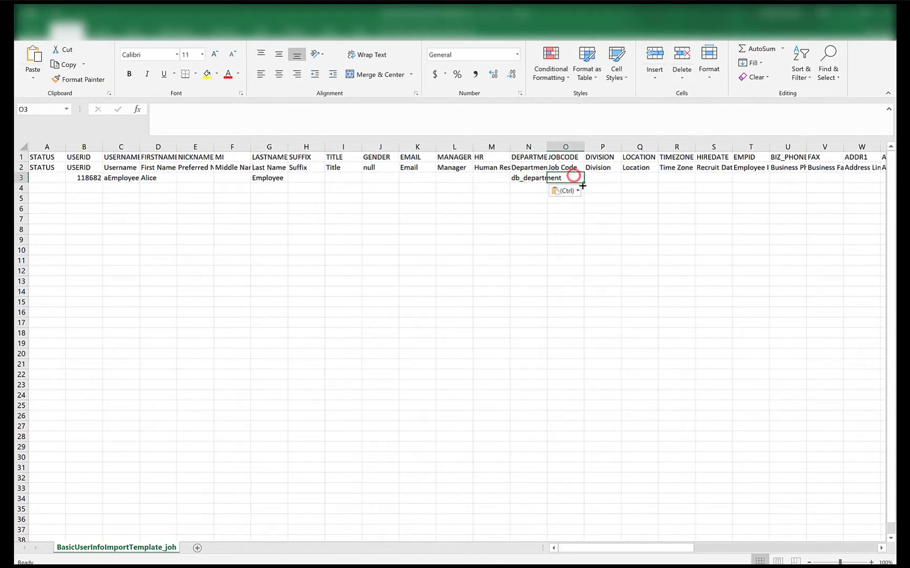
{"action": "left_click", "coordinate": [600, 179]}
{"action": "key", "text": "alt+Tab"}
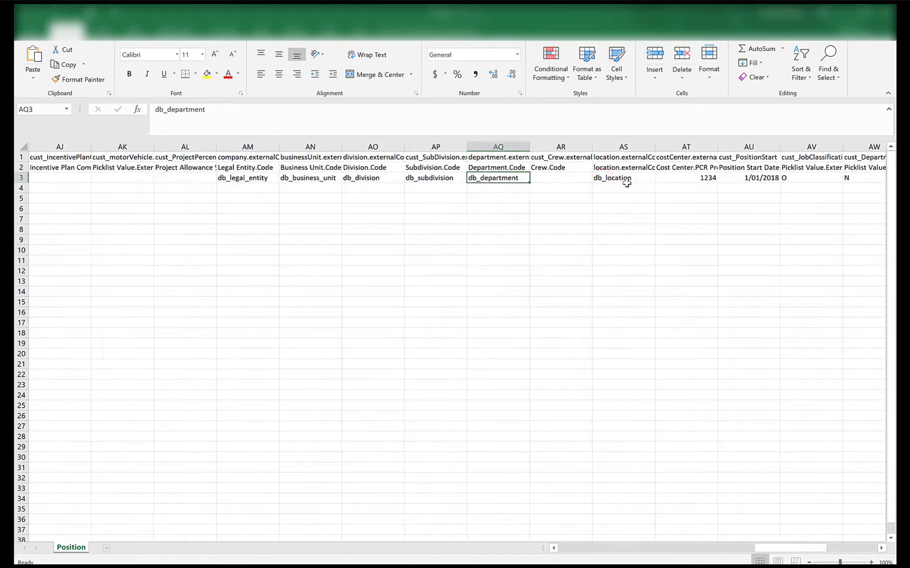
{"action": "left_click", "coordinate": [388, 180]}
{"action": "key", "text": "ctrl+c"}
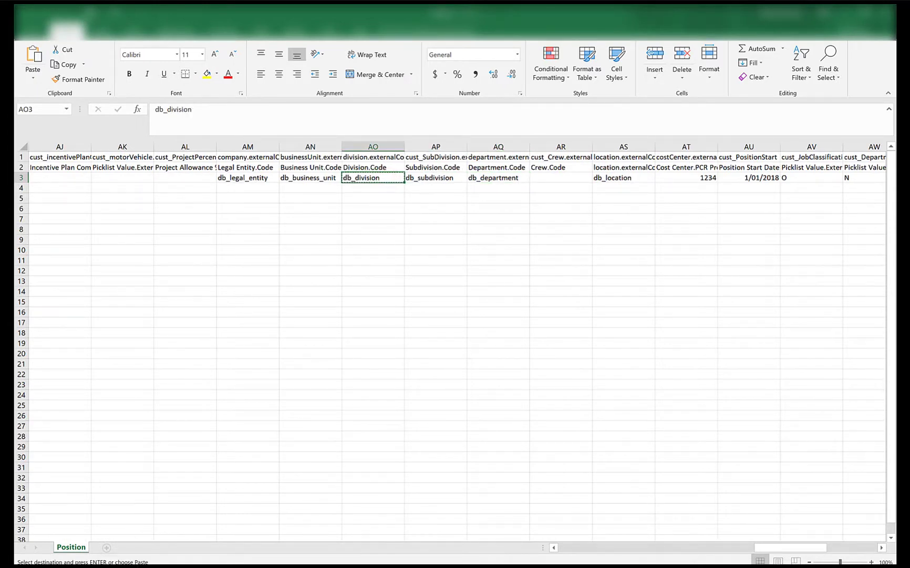
{"action": "left_click", "coordinate": [240, 521]}
{"action": "key", "text": "ctrl+v"}
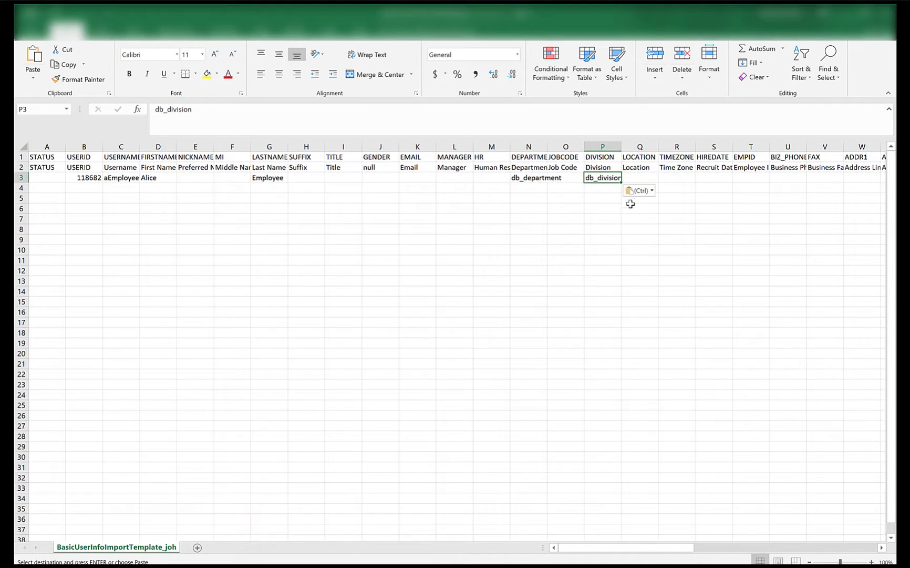
Copy the location code db_location from the Position file into the template's Location cell Q3
{"action": "left_click", "coordinate": [642, 178]}
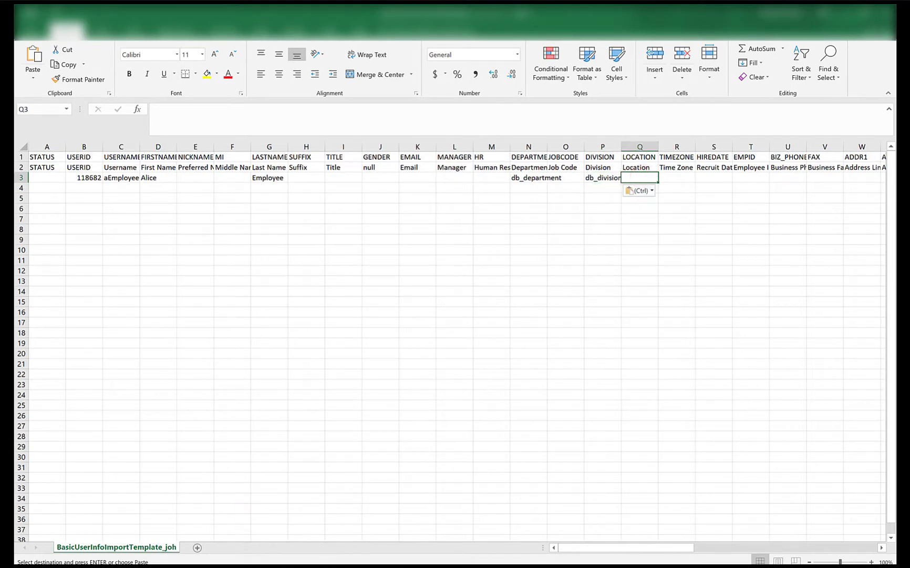
{"action": "left_click", "coordinate": [366, 504]}
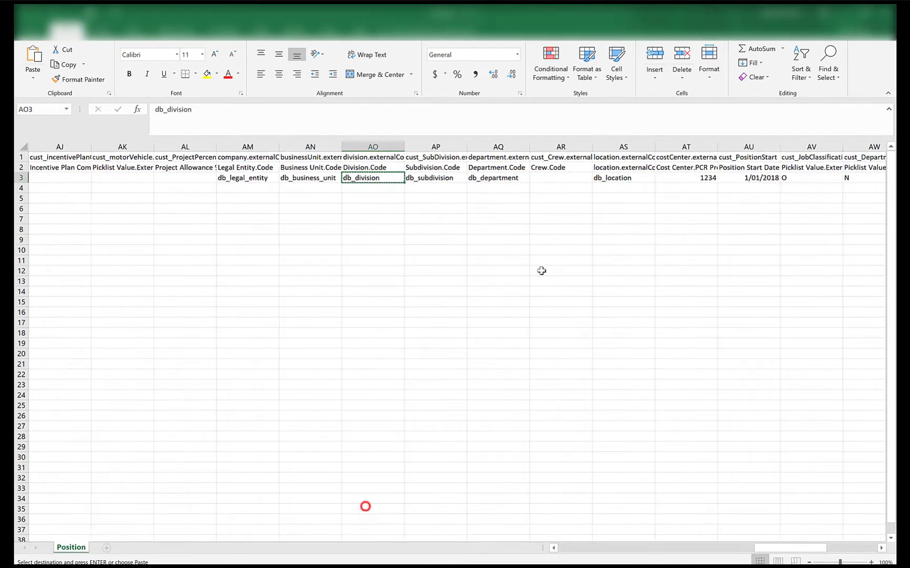
{"action": "left_click", "coordinate": [622, 178]}
{"action": "key", "text": "ctrl+c"}
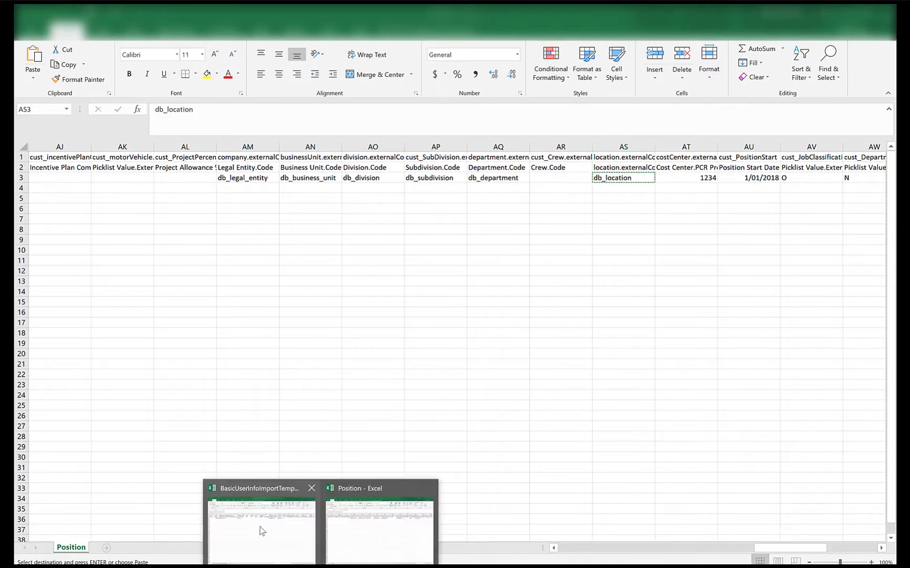
{"action": "left_click", "coordinate": [262, 530]}
{"action": "key", "text": "ctrl+v"}
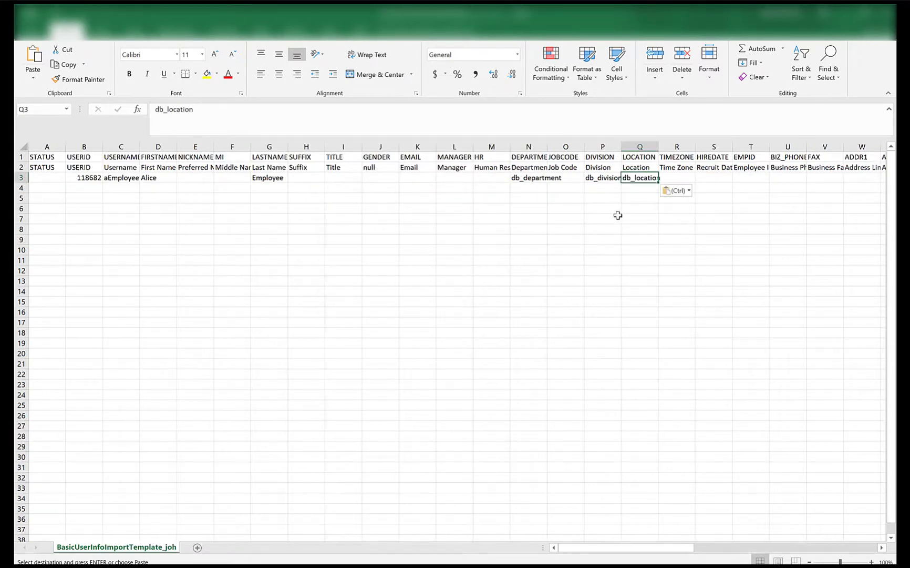
Enter NO_MANAGER in the template's Manager cell L3 and check the Email and Manager columns
{"action": "left_click", "coordinate": [461, 177]}
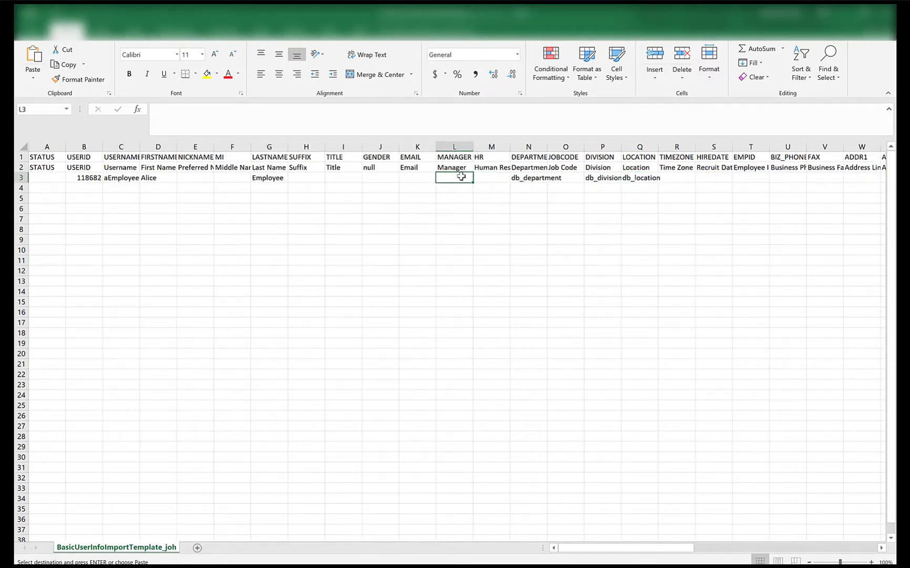
{"action": "type", "text": "NO"}
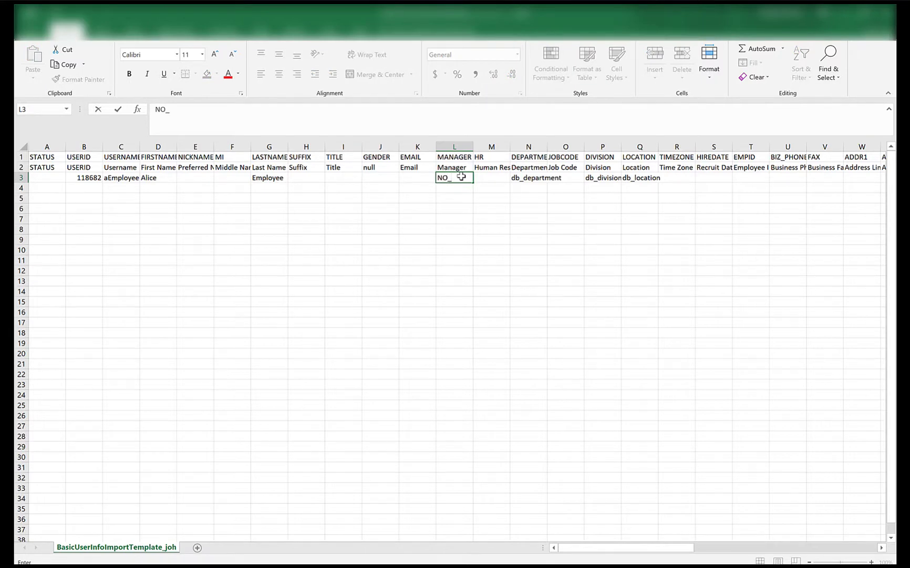
{"action": "type", "text": "_MANAGER"}
{"action": "left_click", "coordinate": [415, 168]}
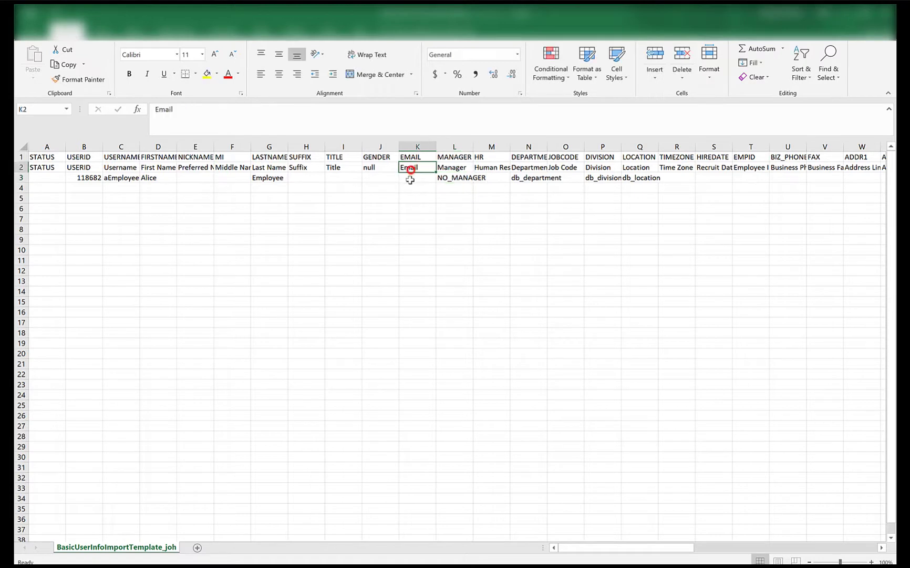
{"action": "left_click", "coordinate": [456, 168]}
{"action": "left_click", "coordinate": [458, 179]}
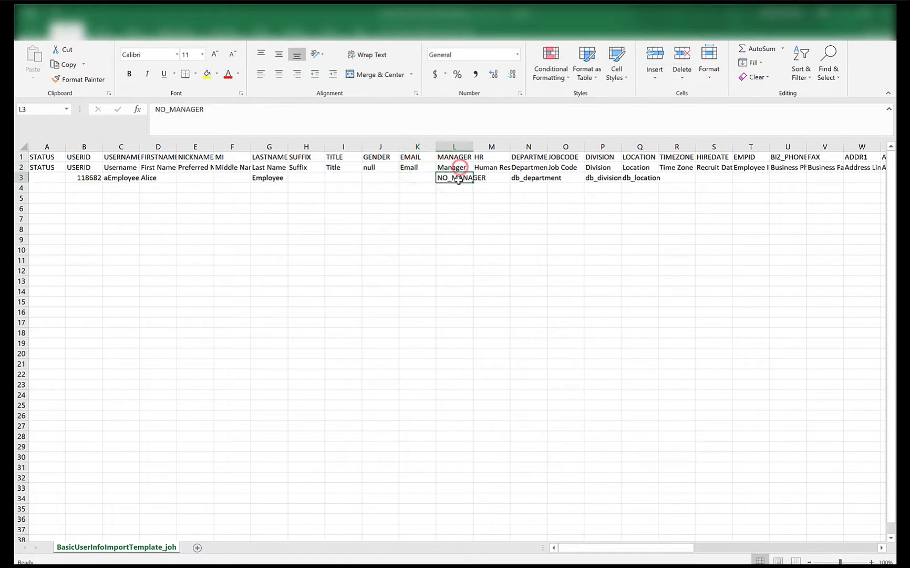
{"action": "key", "text": "Up"}
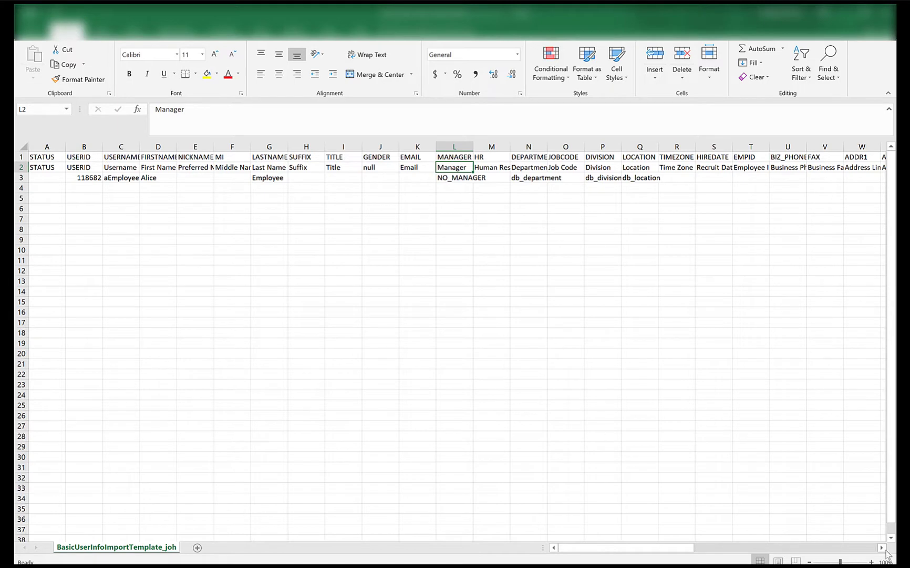
Set the hire date in S3 to 01/01/2018 and fill in the employee ID in T3
{"action": "scroll", "coordinate": [886, 552], "scroll_direction": "right", "scroll_amount": 6}
{"action": "left_click", "coordinate": [495, 178]}
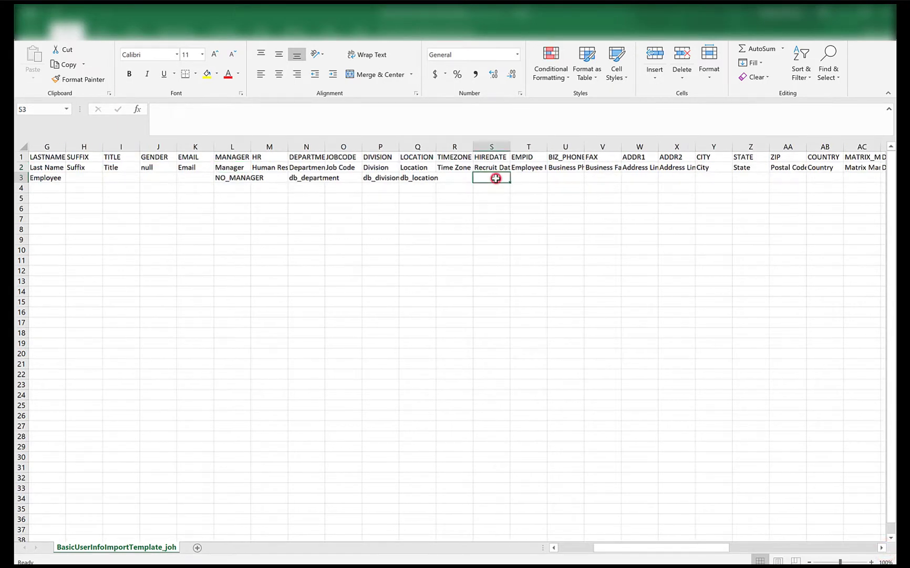
{"action": "type", "text": "01"}
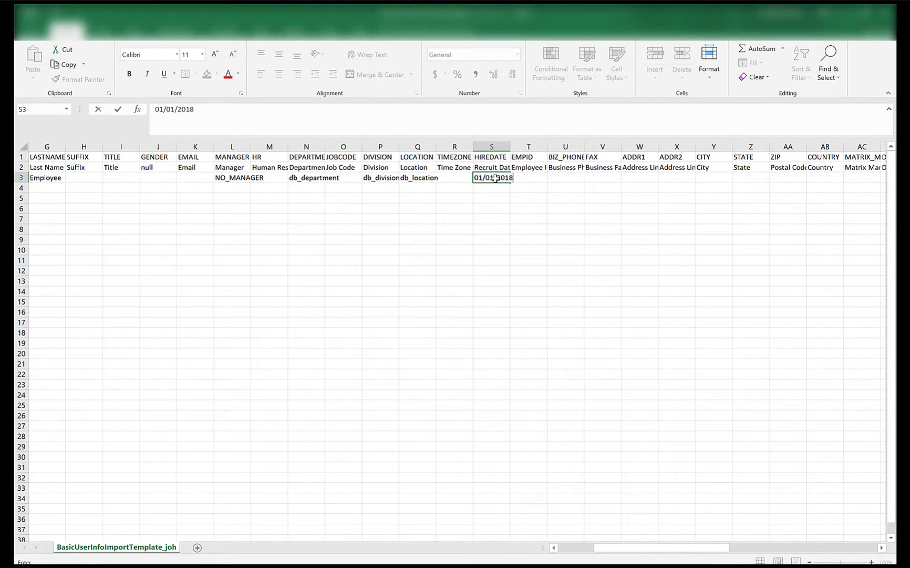
{"action": "type", "text": "/01/2018"}
{"action": "left_click", "coordinate": [536, 177]}
{"action": "type", "text": "11868"}
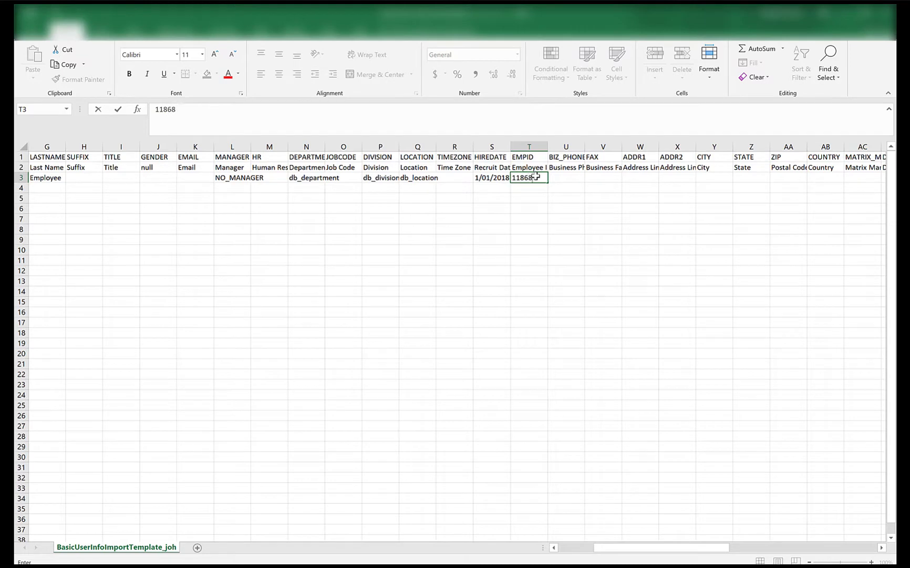
{"action": "type", "text": "2"}
{"action": "left_click", "coordinate": [604, 167]}
Copy the legal entity code db_legal_entity from the Position file into the template's company cell AI3
{"action": "left_click", "coordinate": [882, 547]}
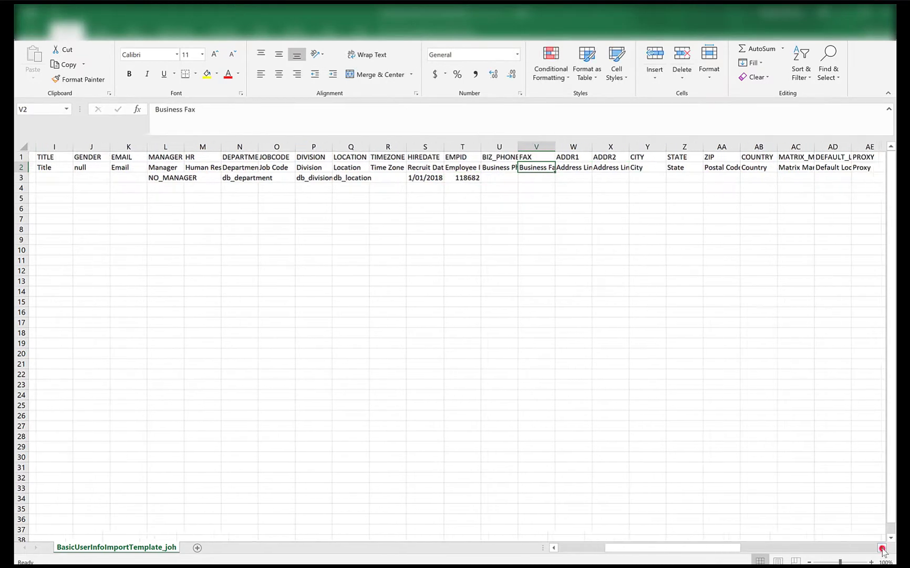
{"action": "left_click", "coordinate": [883, 548]}
{"action": "left_click", "coordinate": [882, 547]}
{"action": "left_click", "coordinate": [882, 547]}
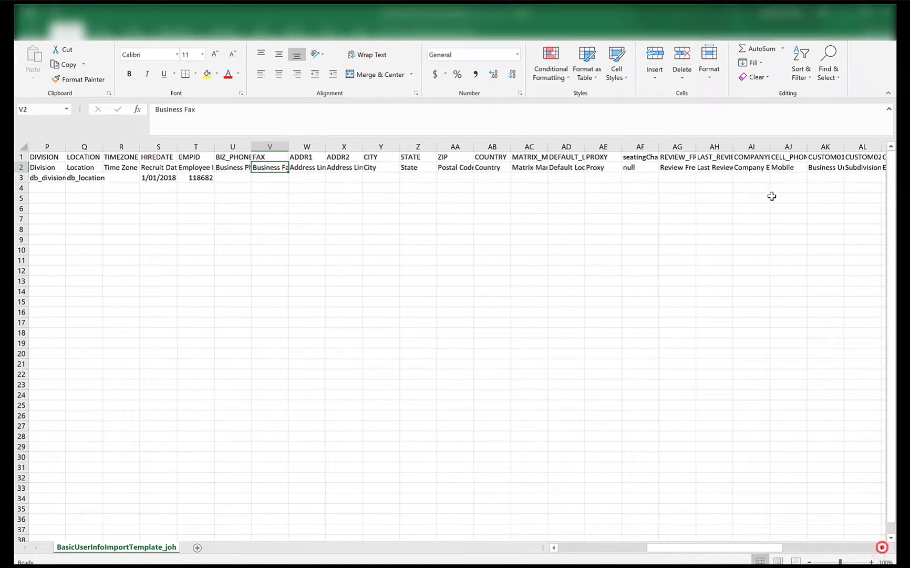
{"action": "left_click", "coordinate": [757, 178]}
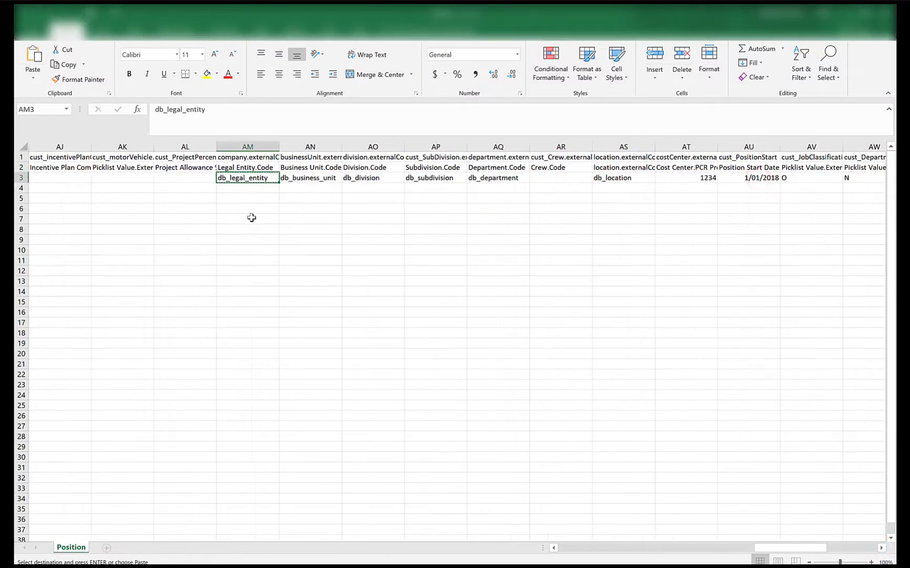
{"action": "type", "text": "db_legal_entity"}
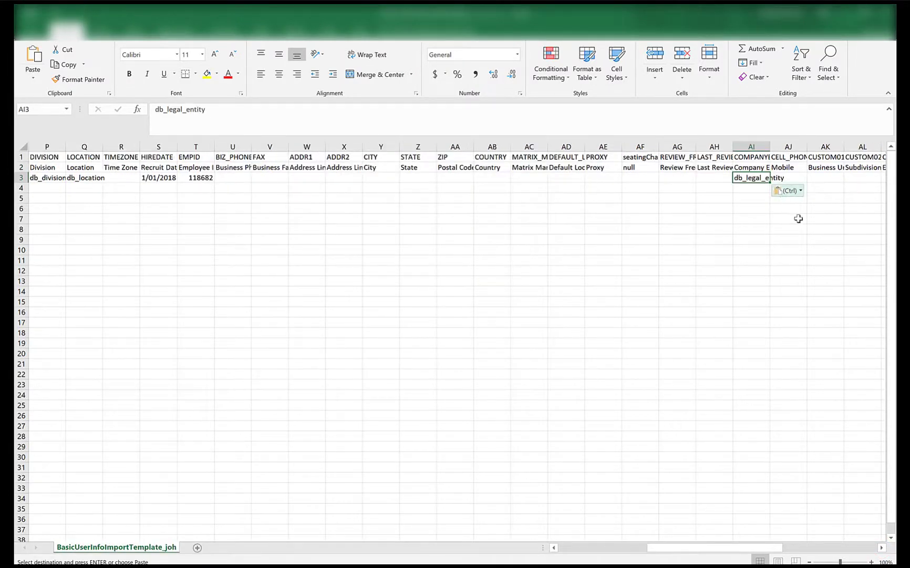
Copy the business unit code db_business_unit from the Position file into the template's Business Unit cell AK3
{"action": "left_click", "coordinate": [882, 548]}
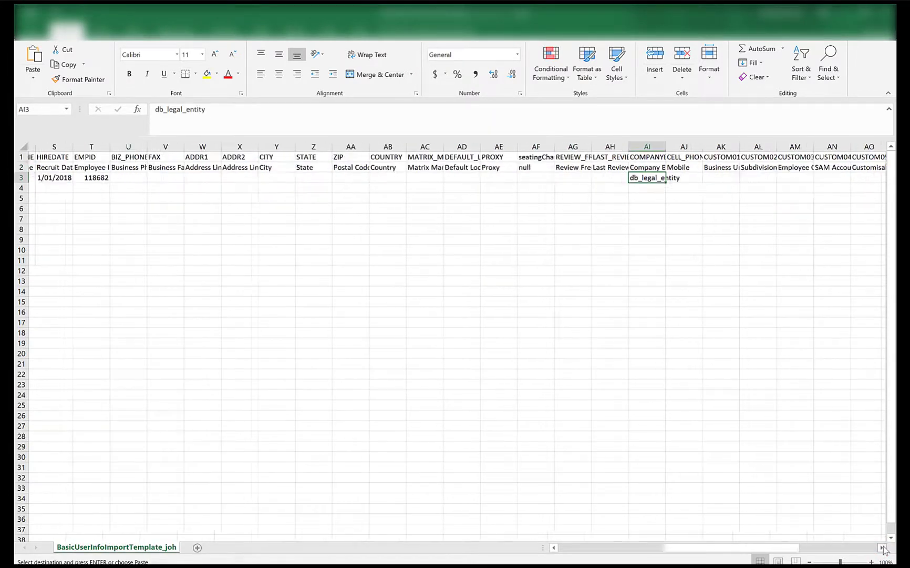
{"action": "left_click", "coordinate": [716, 167]}
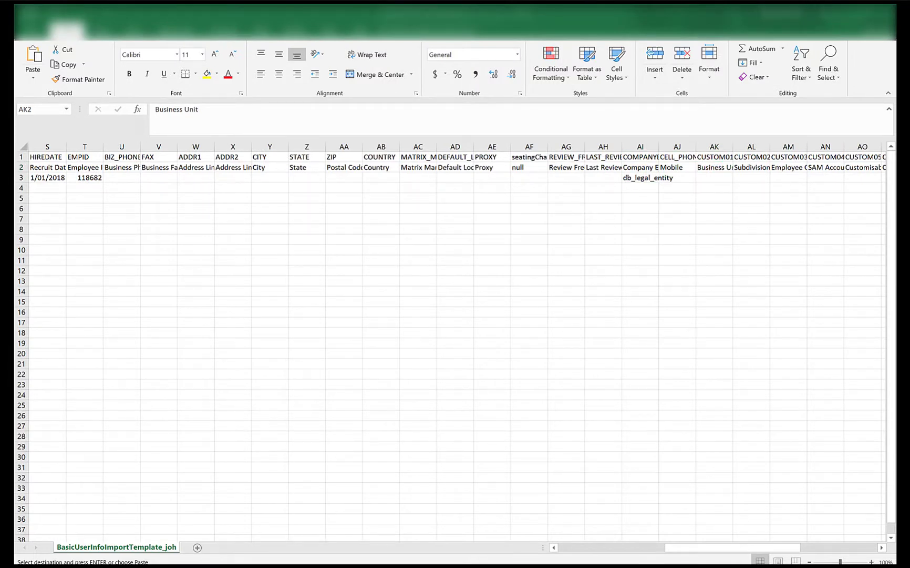
{"action": "left_click", "coordinate": [366, 530]}
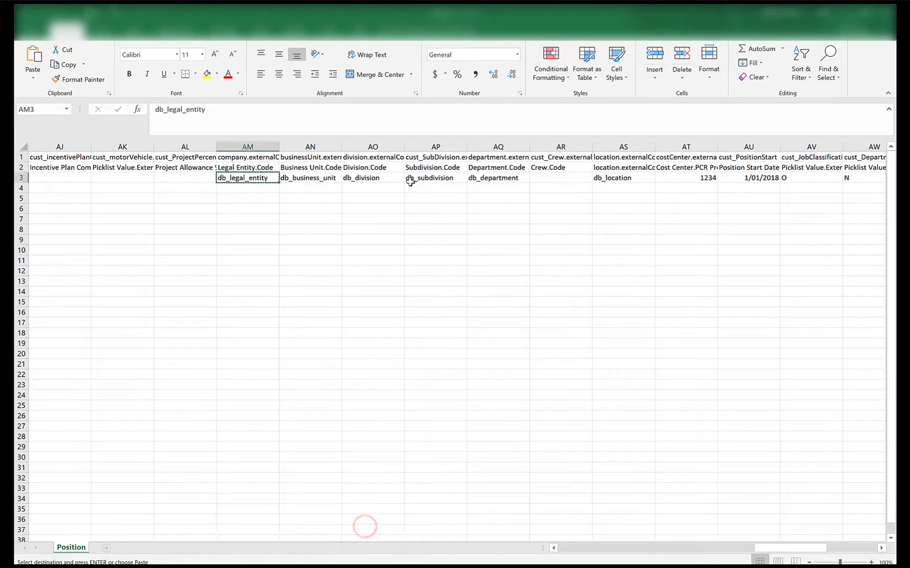
{"action": "left_click", "coordinate": [317, 178]}
{"action": "key", "text": "ctrl+c"}
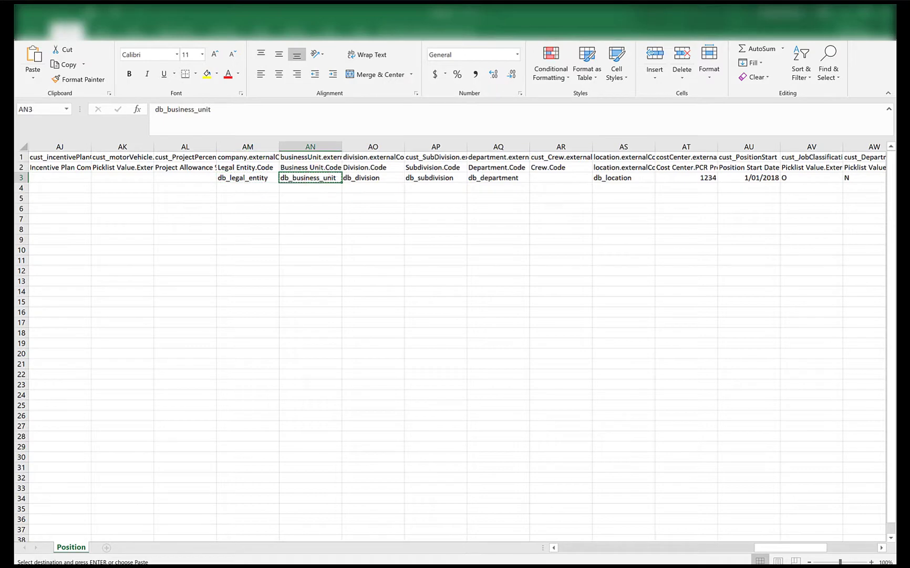
{"action": "left_click", "coordinate": [245, 524]}
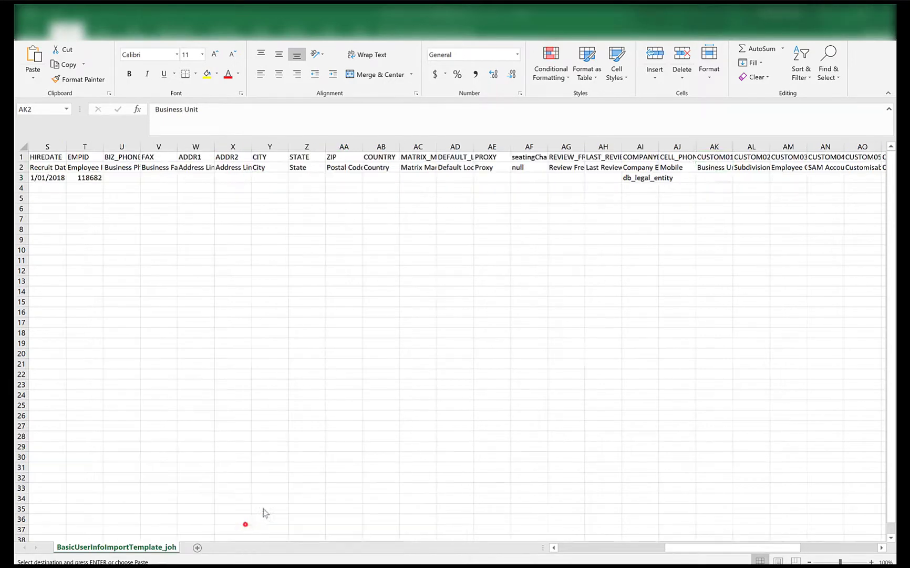
{"action": "left_click", "coordinate": [704, 182]}
{"action": "key", "text": "ctrl+v"}
Copy the subdivision code db_subdivision from the Position file into the template's Subdivision cell AL3
{"action": "key", "text": "alt+Tab"}
{"action": "left_click", "coordinate": [444, 181]}
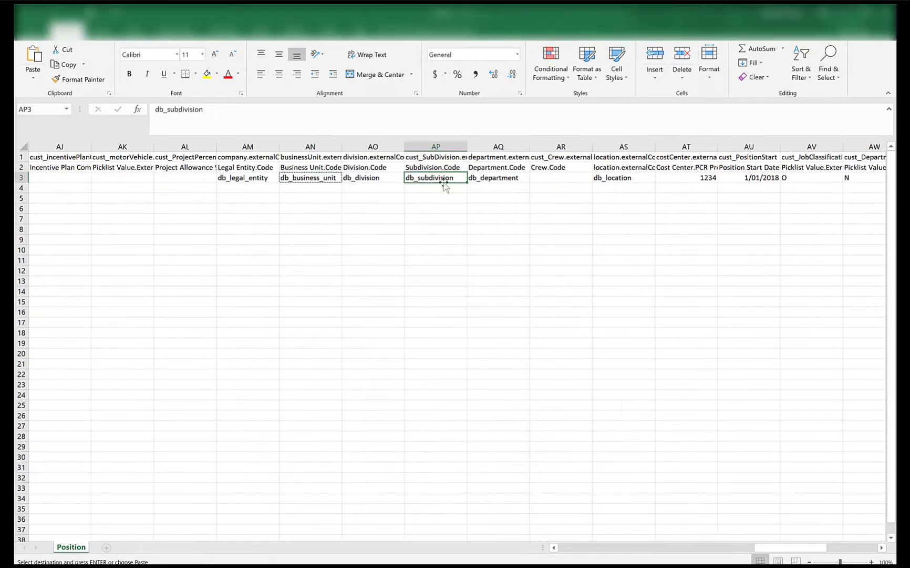
{"action": "key", "text": "ctrl+c"}
{"action": "left_click", "coordinate": [265, 539]}
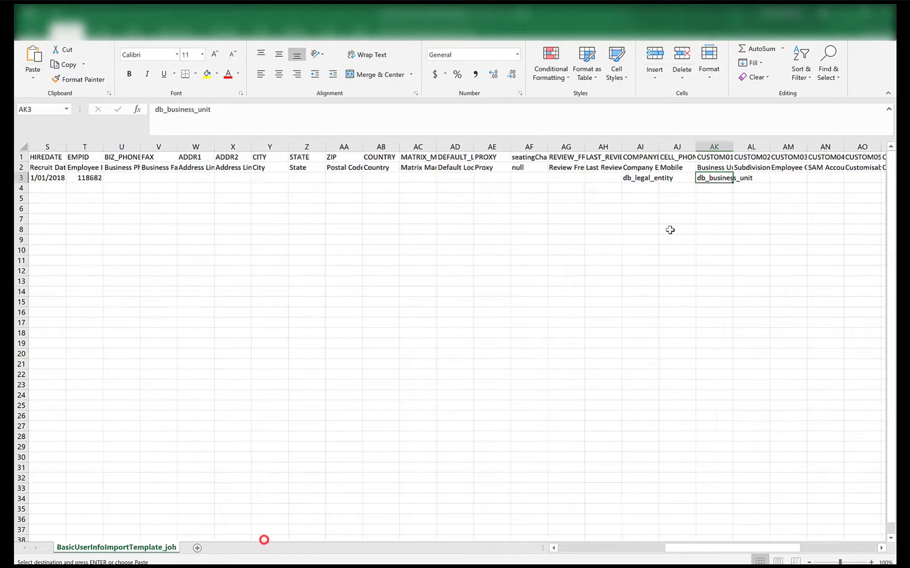
{"action": "left_click", "coordinate": [753, 178]}
{"action": "key", "text": "ctrl+v"}
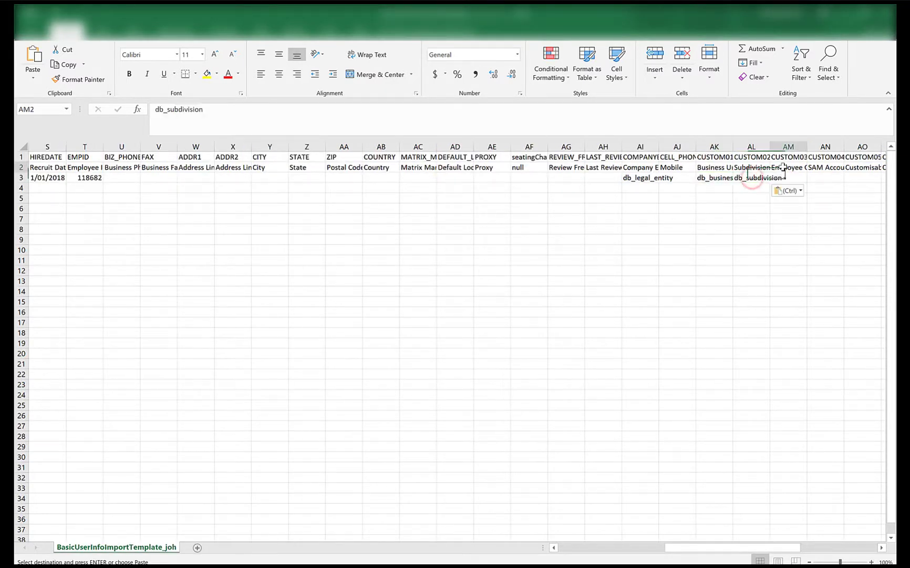
Check the template's CUSTOM03 column and review the new employee's entries from the start of row 3
{"action": "left_click", "coordinate": [787, 167]}
{"action": "left_click", "coordinate": [787, 177]}
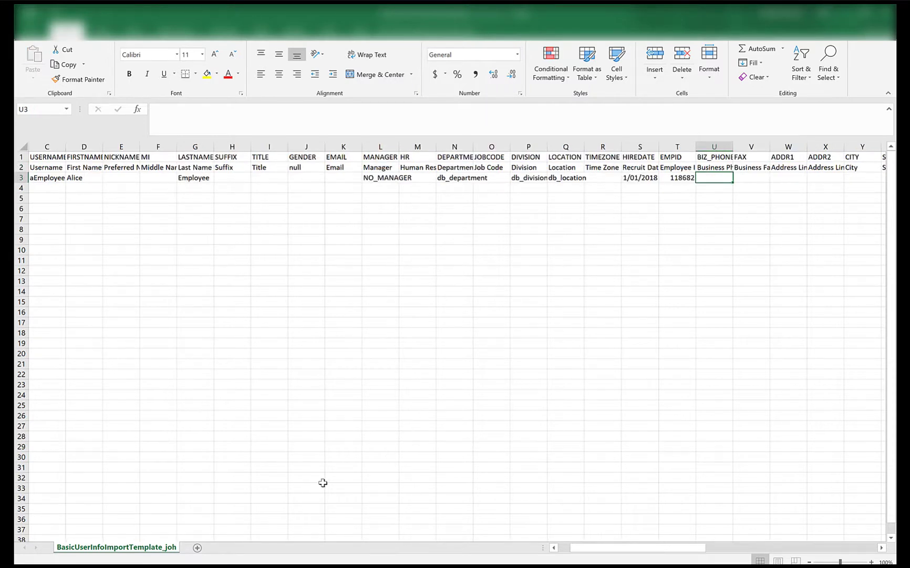
{"action": "scroll", "coordinate": [115, 209], "scroll_direction": "left", "scroll_amount": 2}
{"action": "left_click_drag", "start_coordinate": [38, 175], "coordinate": [202, 181]}
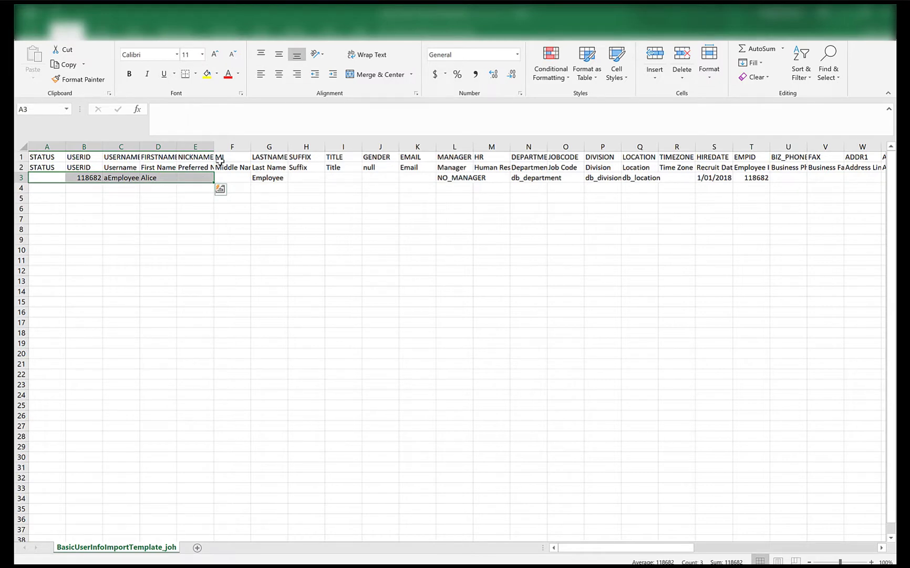
Switch to SuccessFactors, find the Employee Export action by searching for export, and request an export of the user file
{"action": "key", "text": "alt+Tab"}
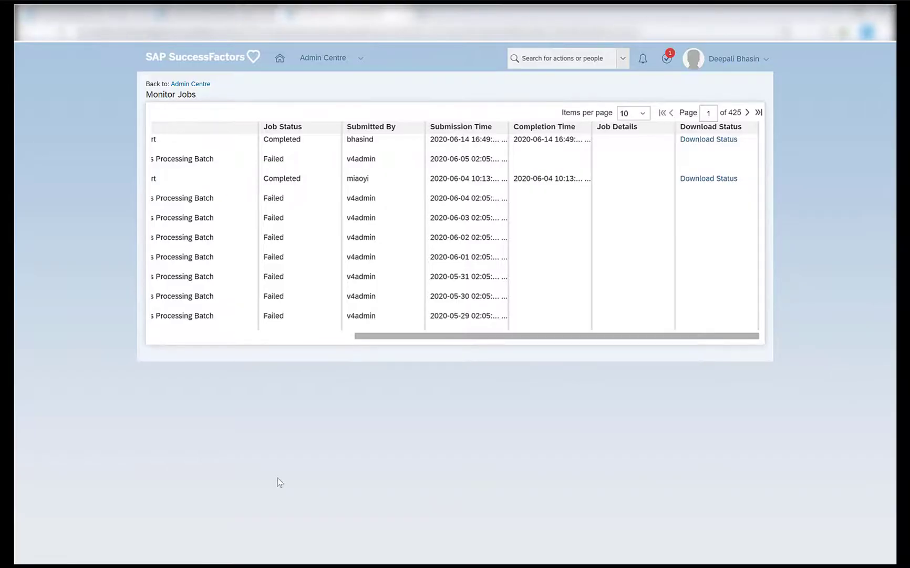
{"action": "left_click", "coordinate": [544, 61]}
{"action": "type", "text": "export"}
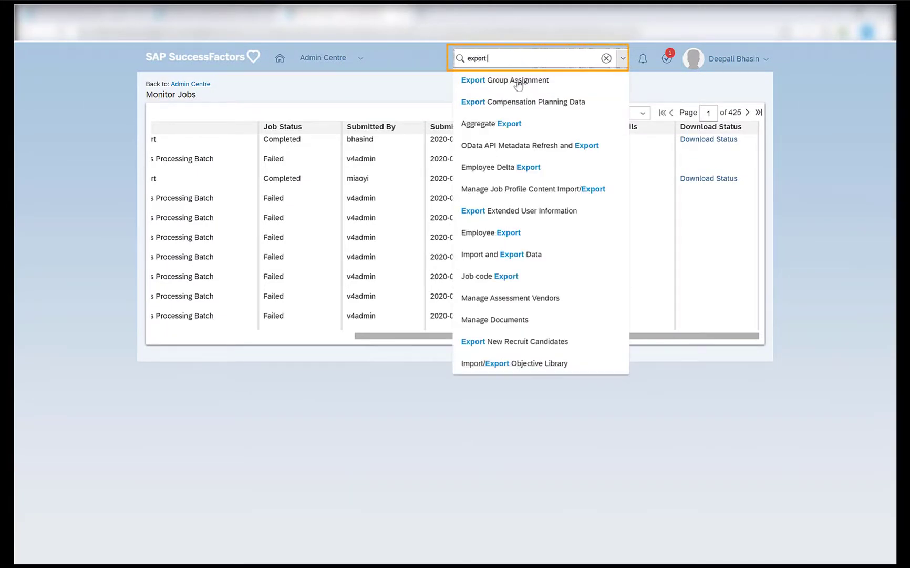
{"action": "left_click", "coordinate": [502, 232]}
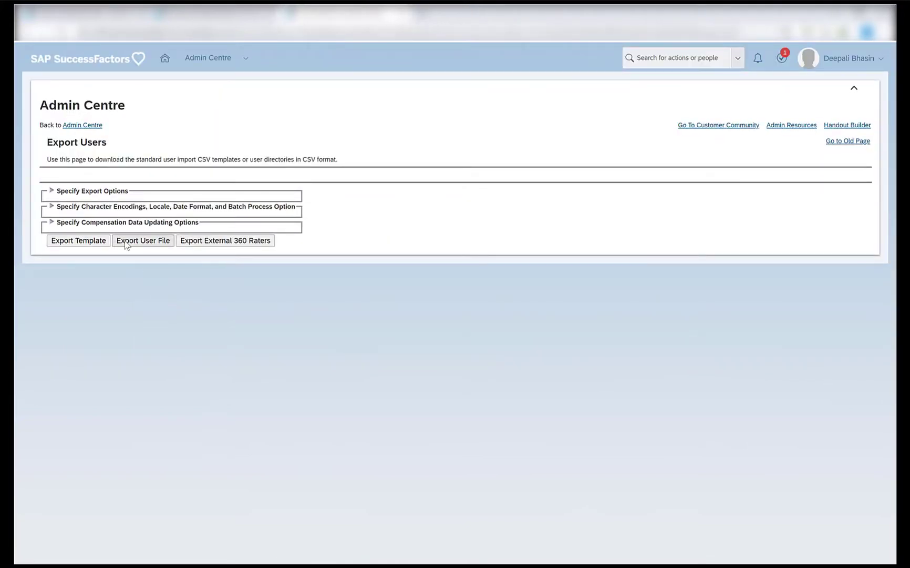
{"action": "left_click", "coordinate": [132, 244]}
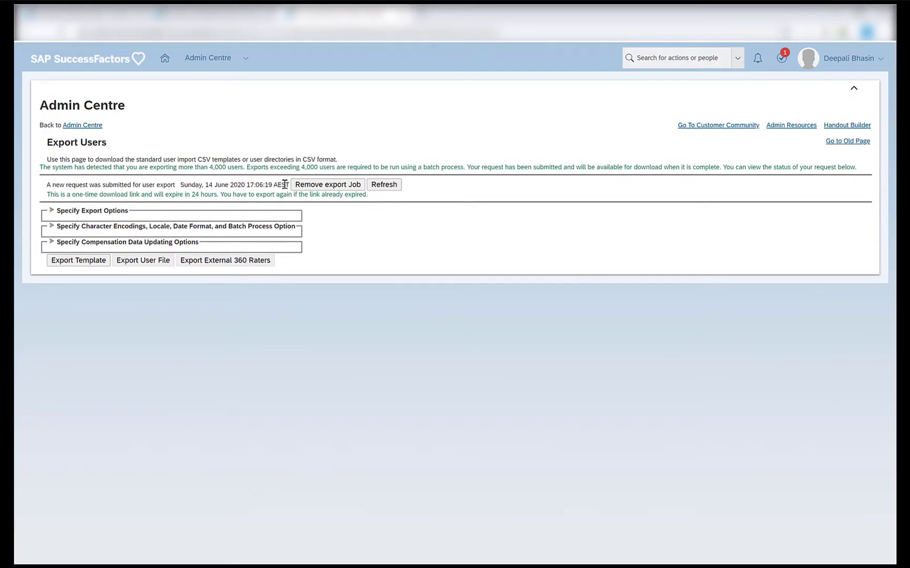
Refresh the user export request's status and download the completed UserDirectory export
{"action": "left_click", "coordinate": [386, 185]}
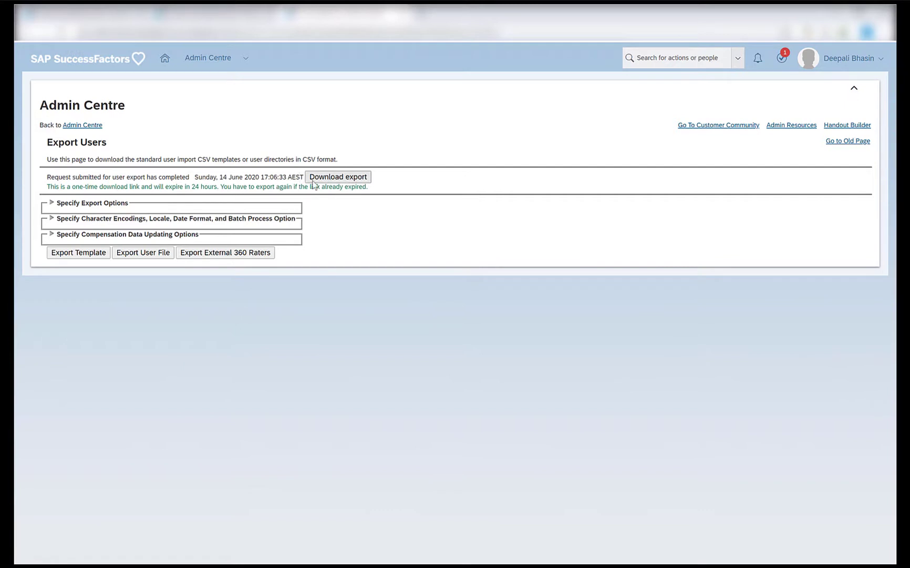
{"action": "left_click", "coordinate": [333, 181]}
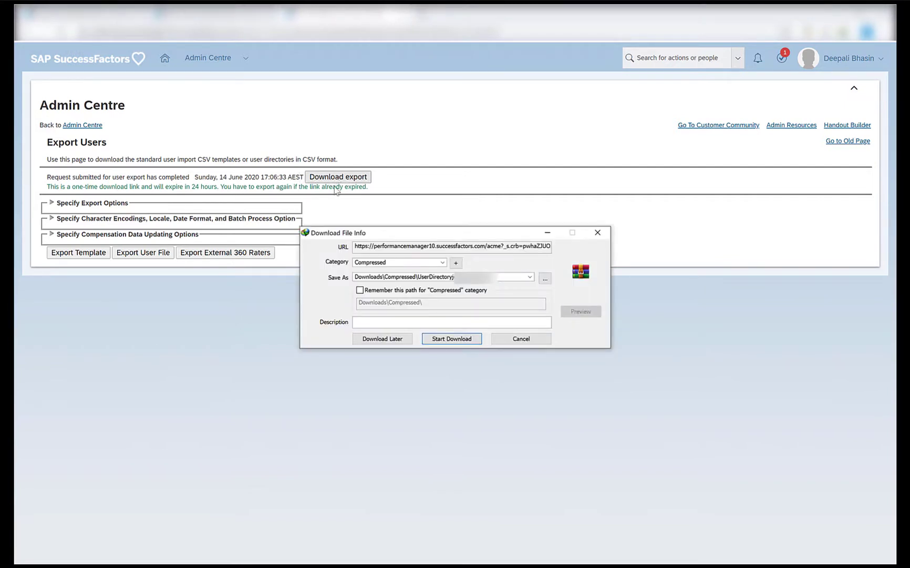
{"action": "left_click", "coordinate": [452, 339]}
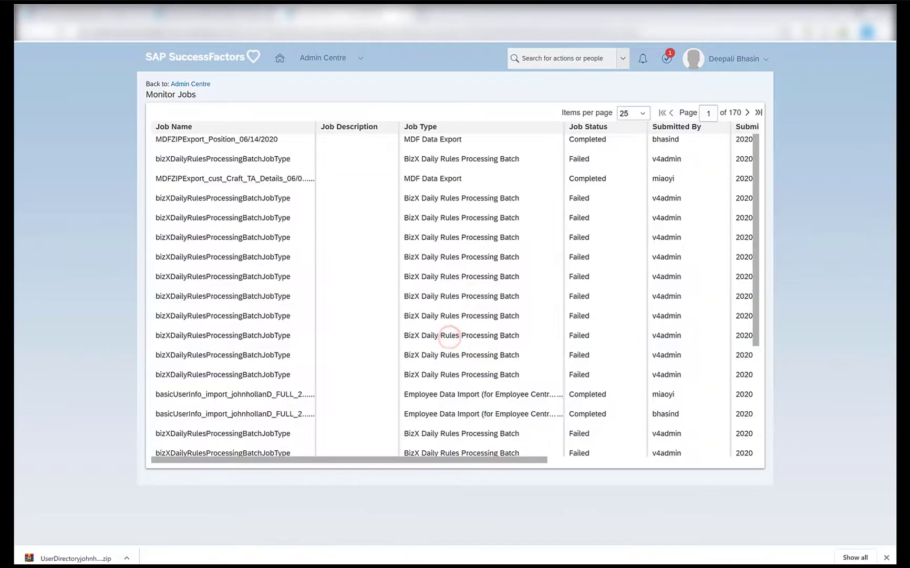
Bring up the exported UserDirectory file in Excel and examine its header columns from USERID to NICKNAME
{"action": "left_click", "coordinate": [398, 530]}
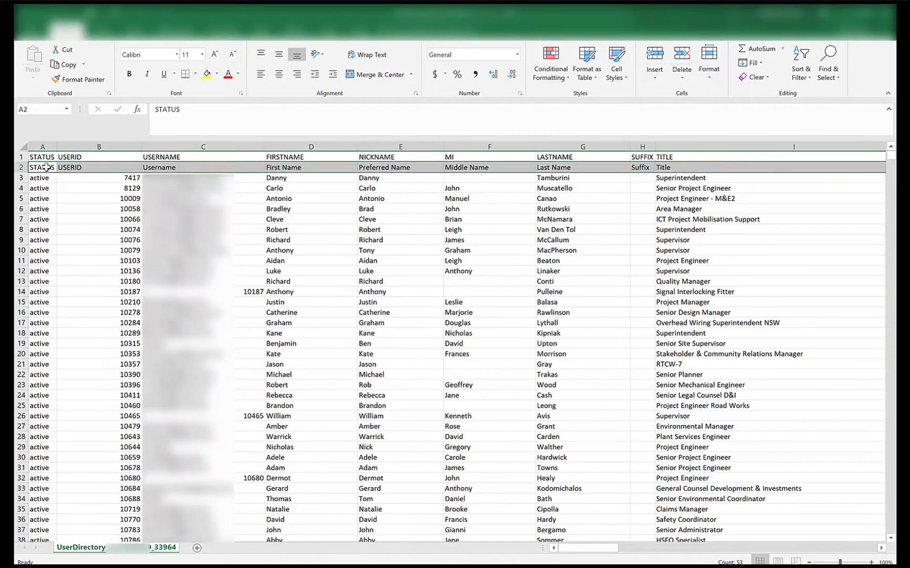
{"action": "left_click", "coordinate": [73, 157]}
{"action": "left_click", "coordinate": [188, 156]}
{"action": "left_click", "coordinate": [337, 158]}
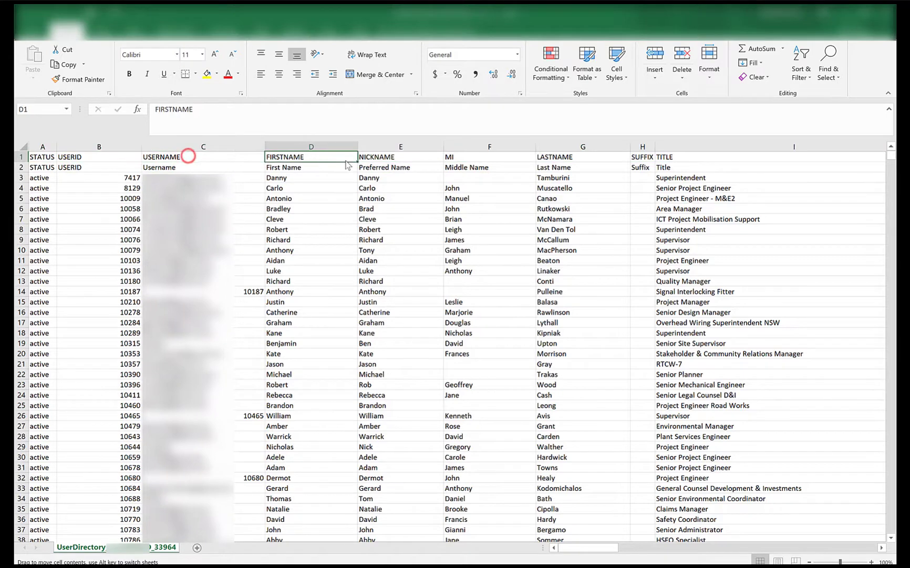
{"action": "left_click", "coordinate": [392, 158]}
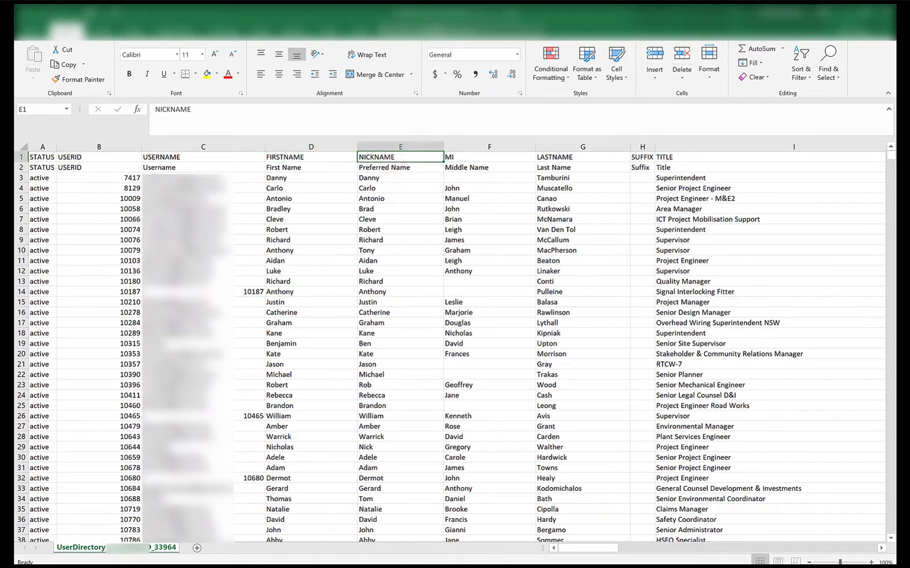
Compare the import template with the UserDirectory export, checking the template's Middle Name and Last Name headings
{"action": "left_click", "coordinate": [321, 566]}
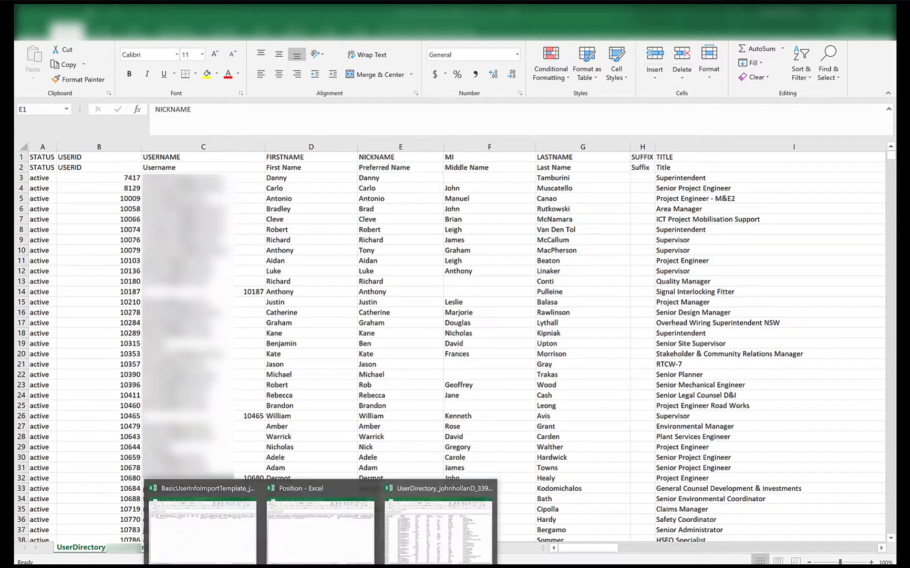
{"action": "left_click", "coordinate": [183, 496]}
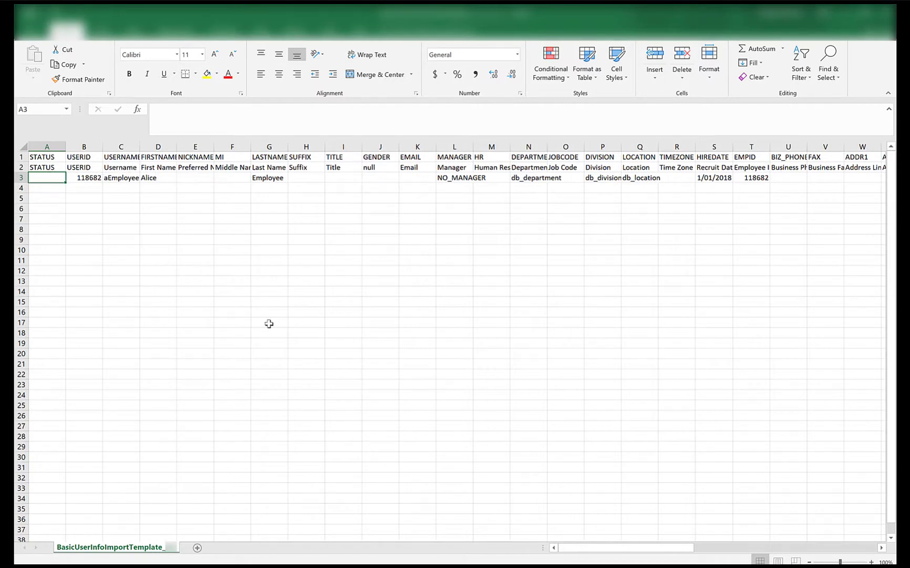
{"action": "mouse_move", "coordinate": [360, 561]}
{"action": "left_click", "coordinate": [424, 519]}
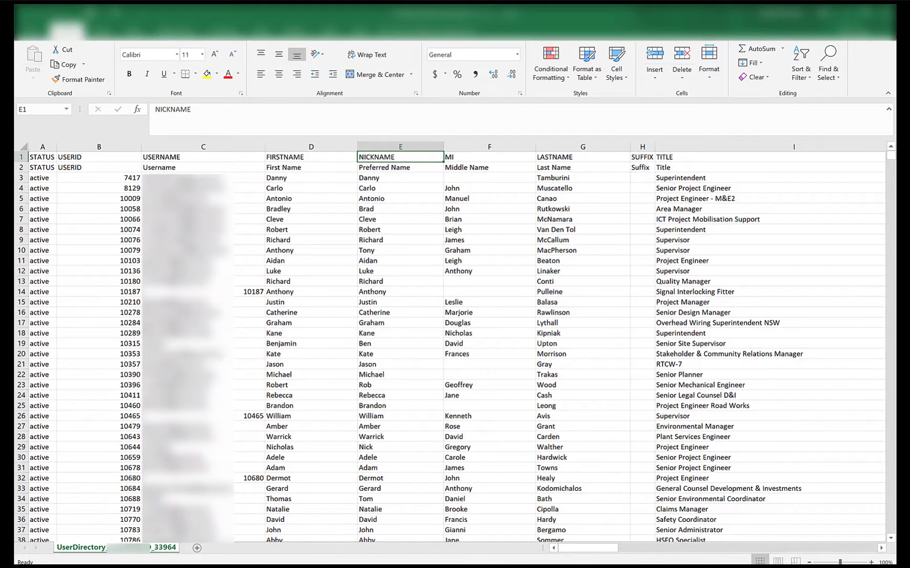
{"action": "left_click", "coordinate": [441, 544]}
{"action": "left_click", "coordinate": [233, 169]}
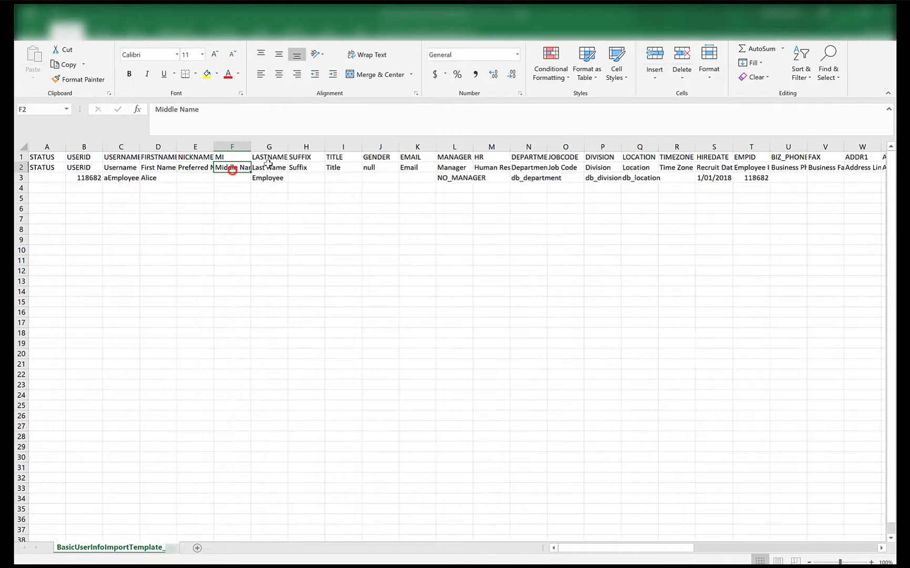
{"action": "left_click", "coordinate": [269, 165]}
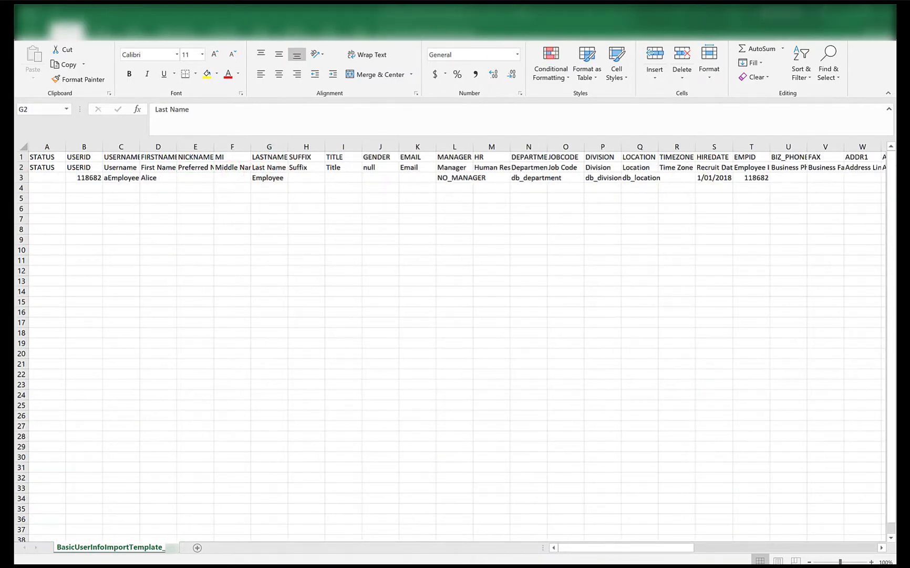
Check the UserDirectory export once more, and examine the Department, Division and Location headings in the import template
{"action": "left_click", "coordinate": [386, 534]}
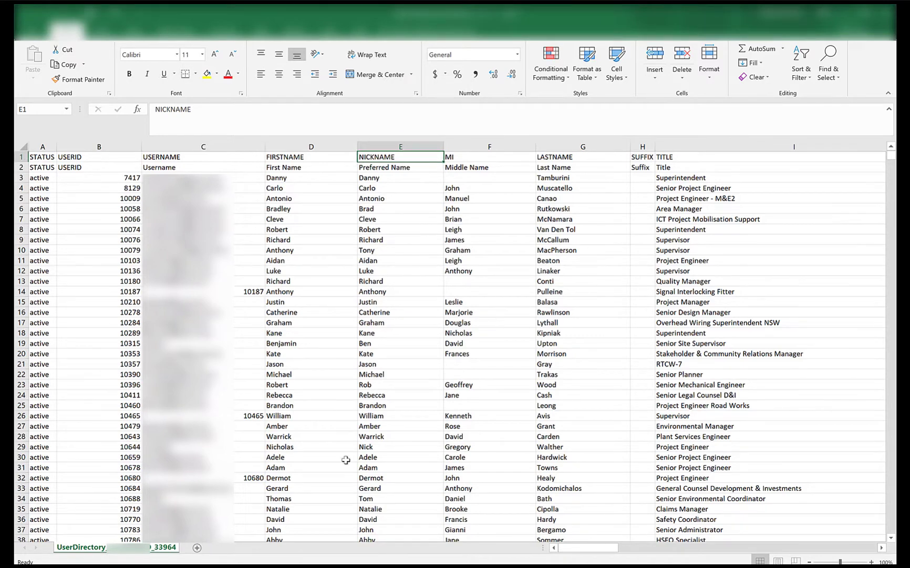
{"action": "mouse_move", "coordinate": [321, 567]}
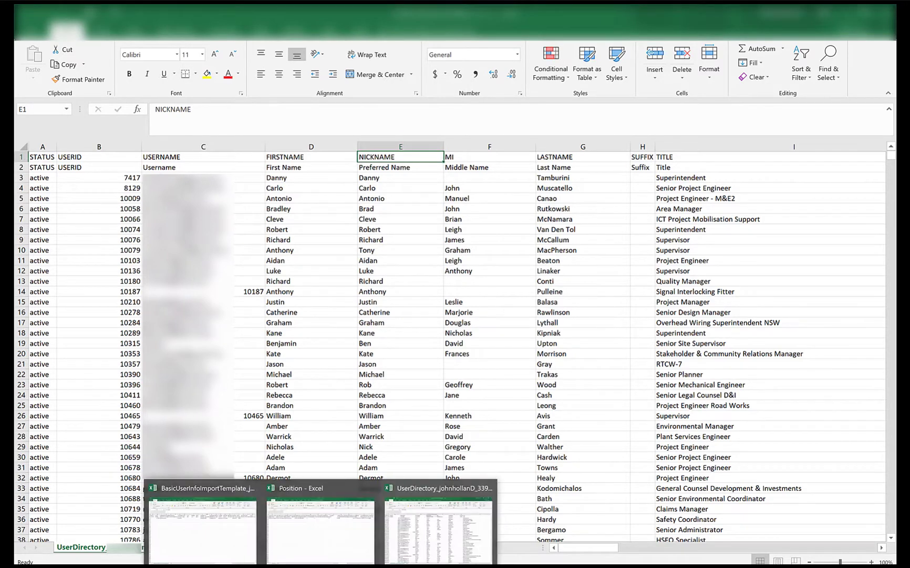
{"action": "left_click", "coordinate": [181, 530]}
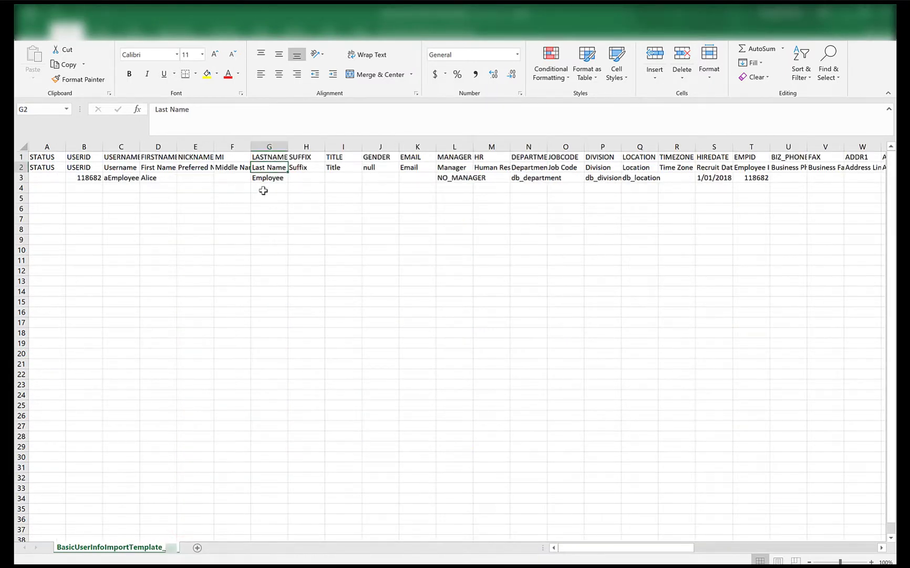
{"action": "mouse_move", "coordinate": [402, 522]}
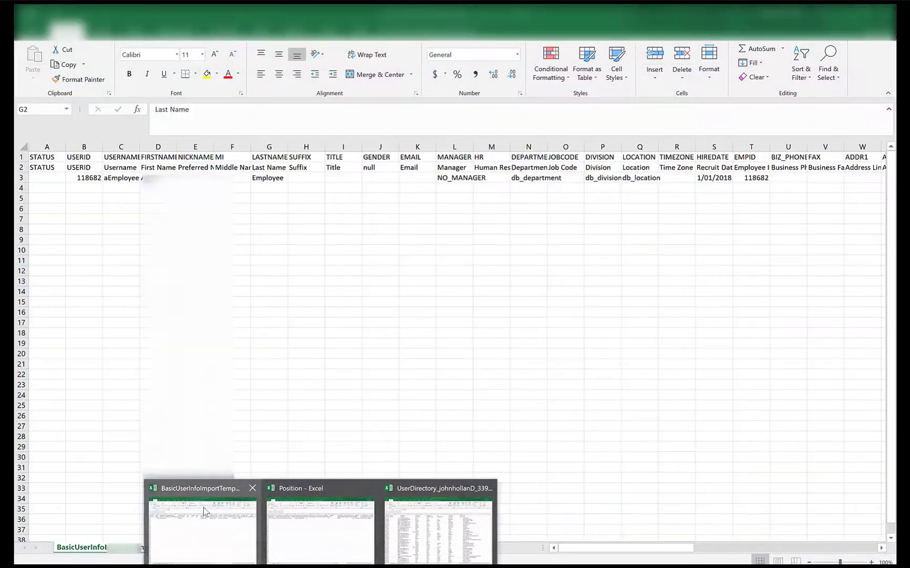
{"action": "left_click", "coordinate": [204, 504]}
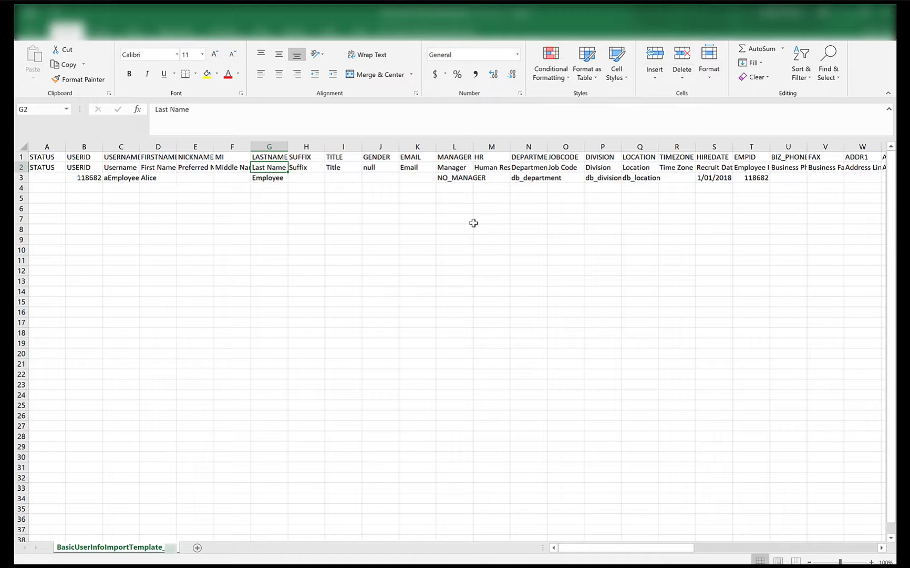
{"action": "left_click", "coordinate": [532, 168]}
{"action": "left_click", "coordinate": [612, 167]}
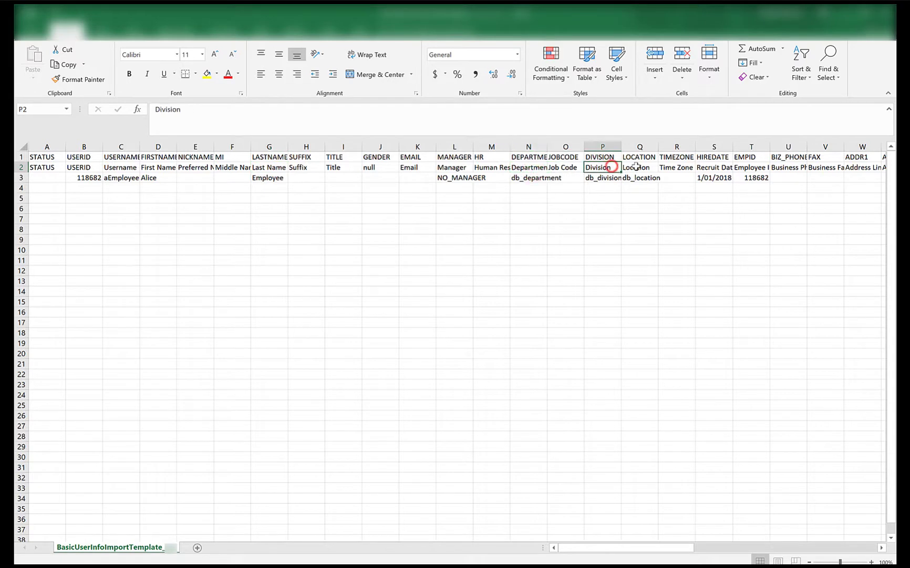
{"action": "left_click", "coordinate": [632, 167]}
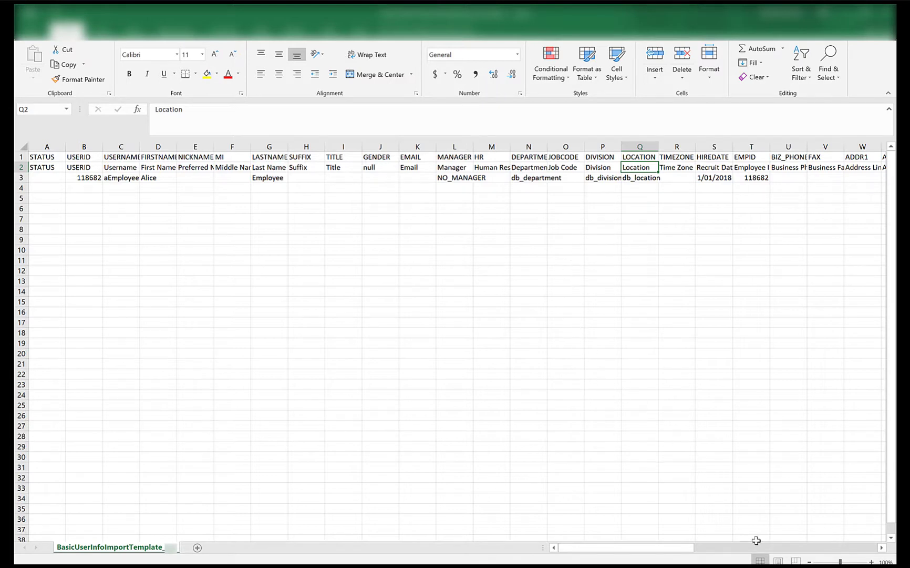
Switch back to SAP SuccessFactors and set up Import Employee Data with the Import Data action and the Basic Import entity
{"action": "key", "text": "alt+Tab"}
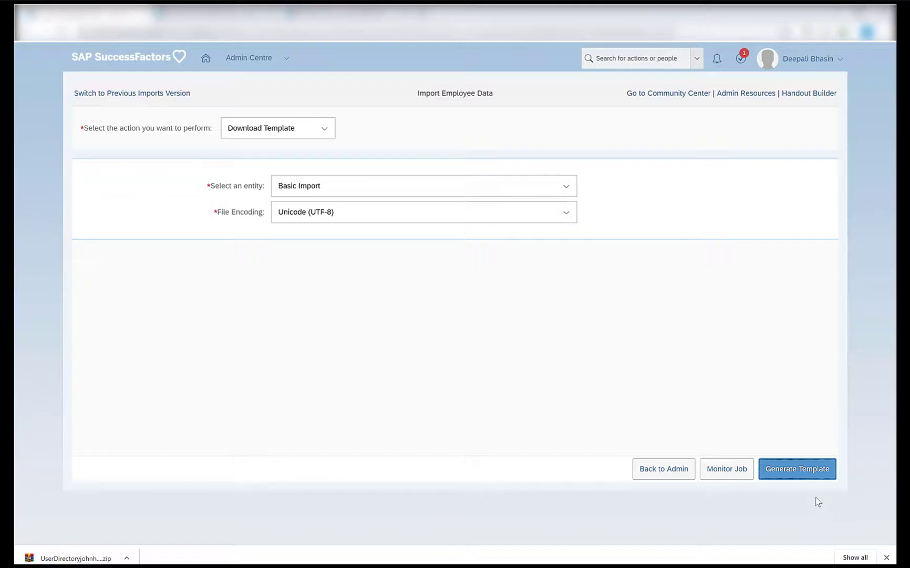
{"action": "left_click", "coordinate": [595, 59]}
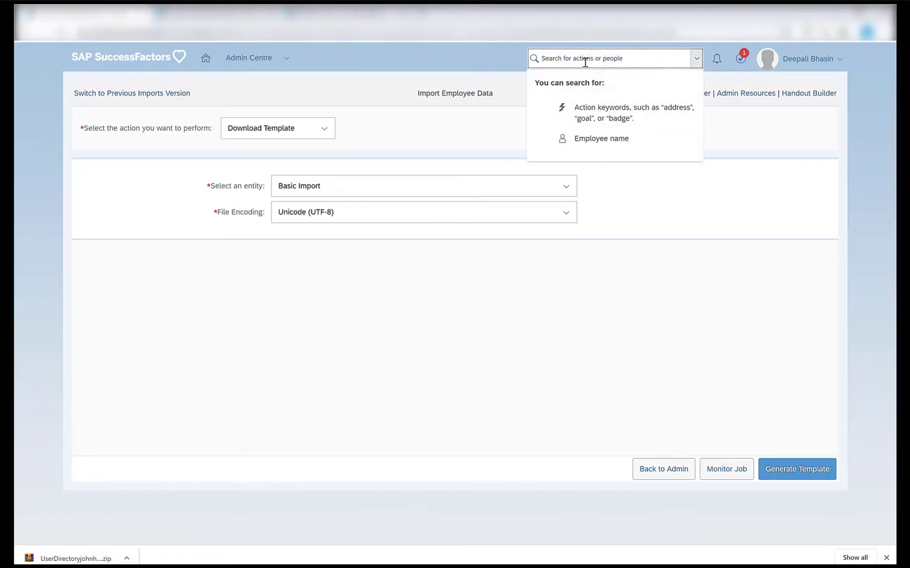
{"action": "left_click", "coordinate": [326, 136]}
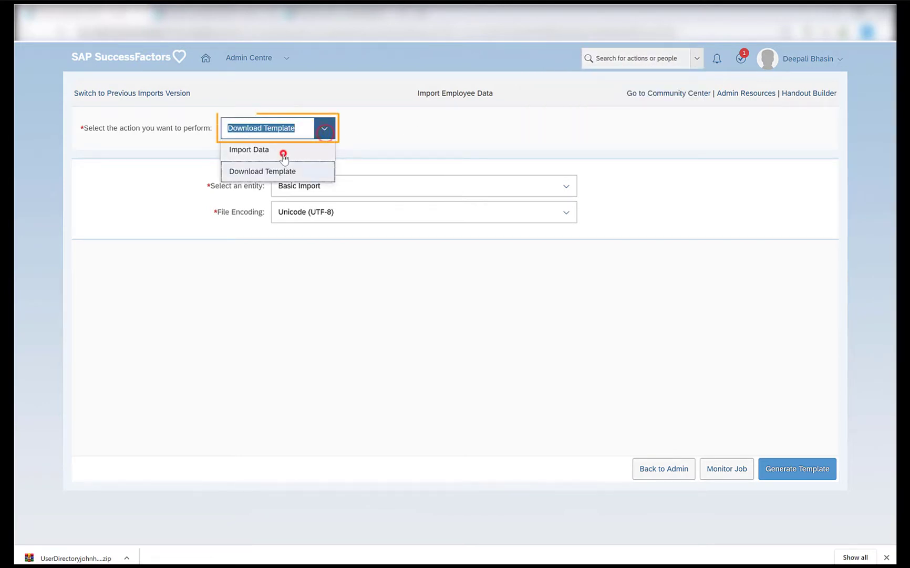
{"action": "left_click", "coordinate": [282, 149]}
{"action": "left_click", "coordinate": [300, 180]}
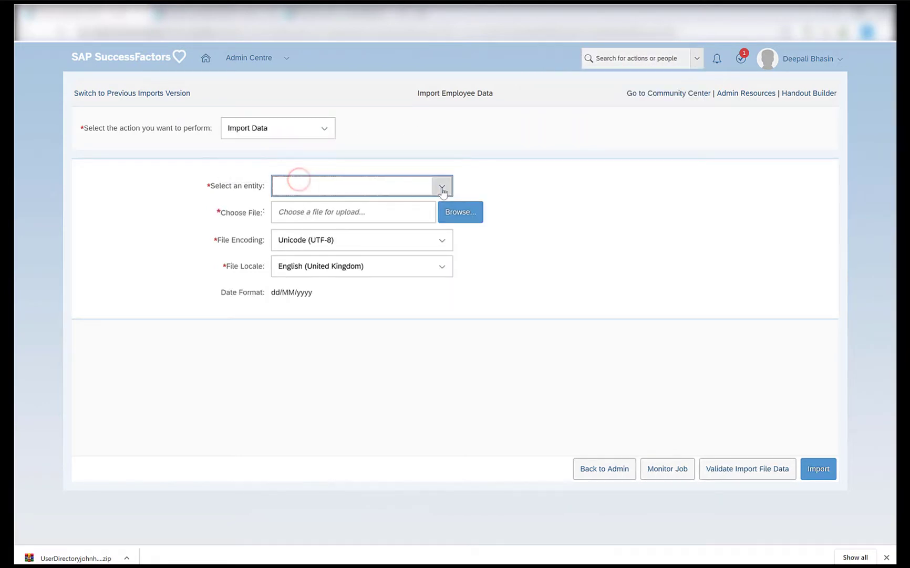
{"action": "left_click", "coordinate": [442, 186]}
{"action": "left_click", "coordinate": [312, 212]}
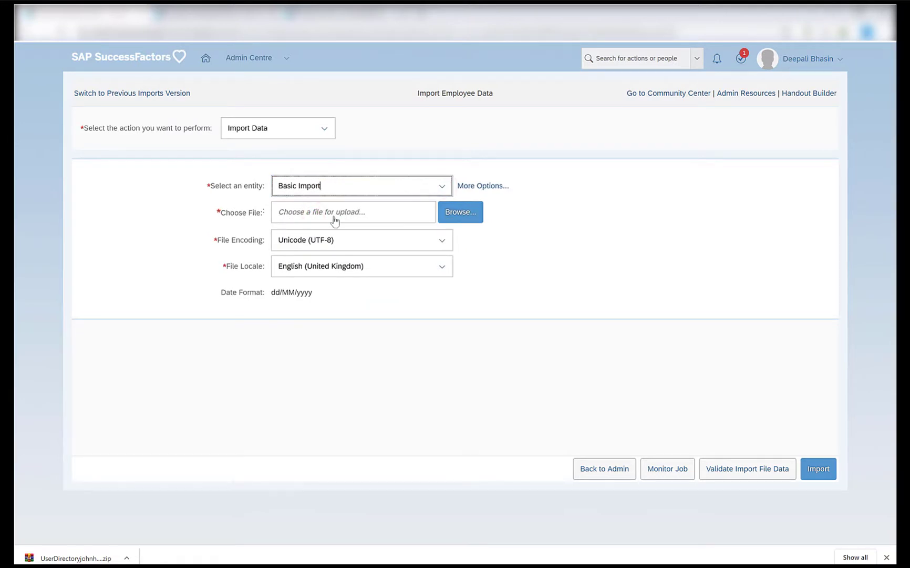
Choose the BasicUserInfoImportTemplate file from the Downloads folder for upload and validate the import file data
{"action": "left_click", "coordinate": [459, 212]}
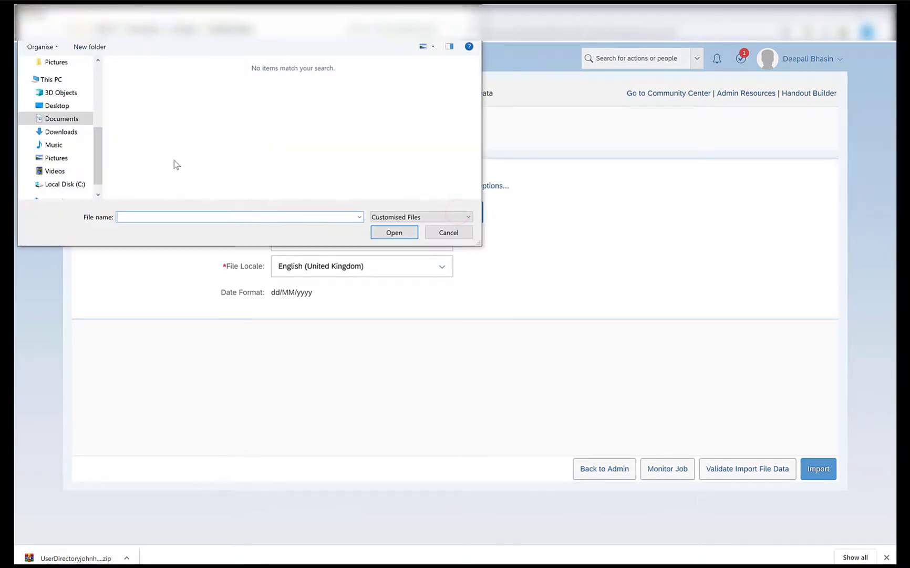
{"action": "left_click", "coordinate": [60, 131]}
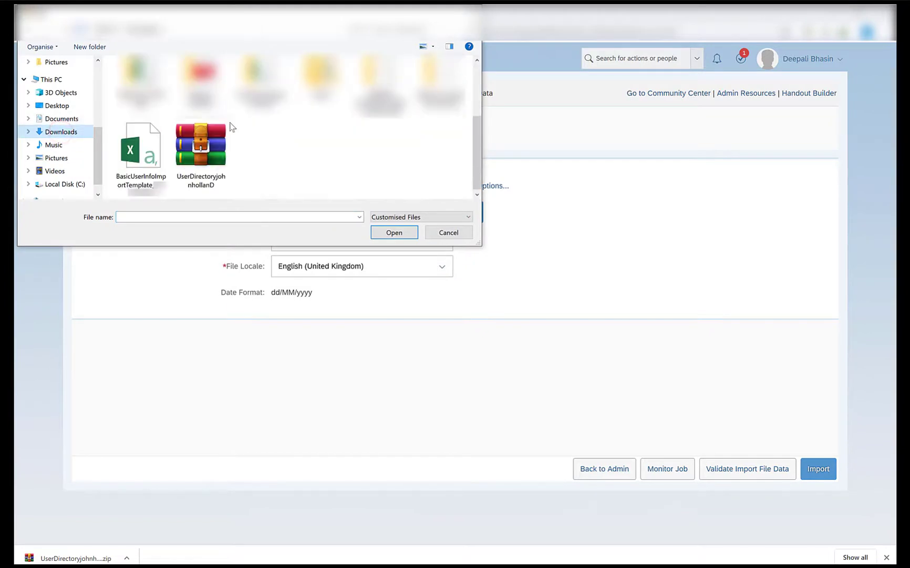
{"action": "left_click", "coordinate": [141, 152]}
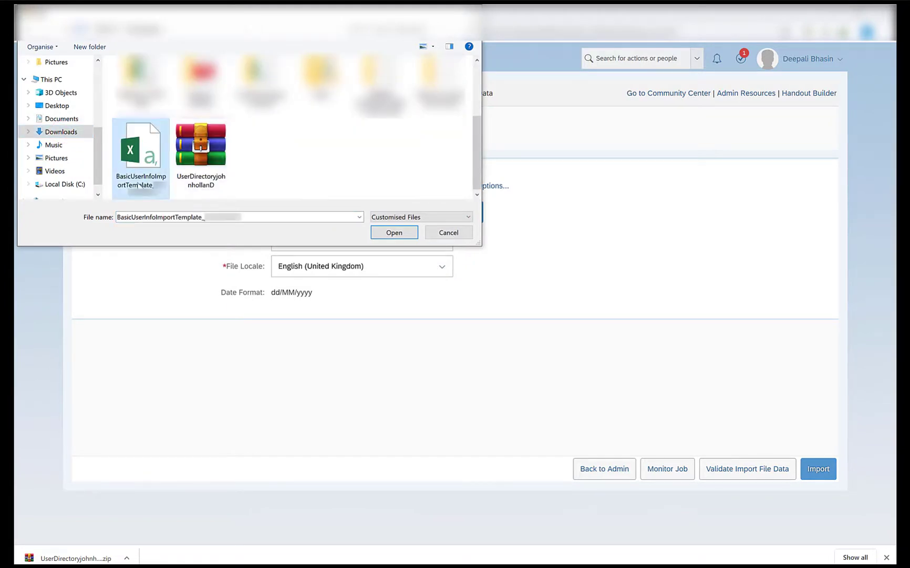
{"action": "left_click", "coordinate": [396, 234]}
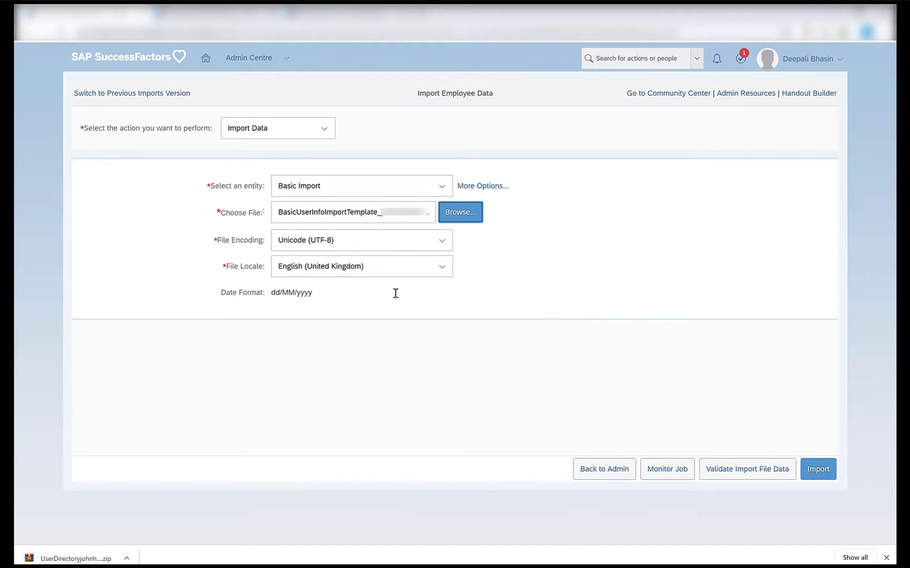
{"action": "left_click", "coordinate": [746, 474]}
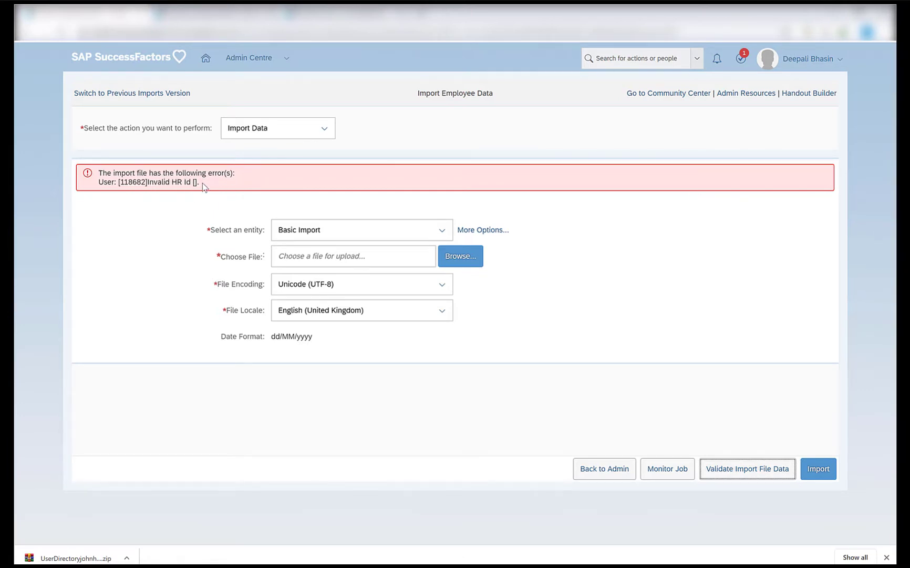
Bring up the BasicUserInfoImportTemplate in Excel and enter NO_HR in the HR column of the employee's row
{"action": "mouse_move", "coordinate": [255, 541]}
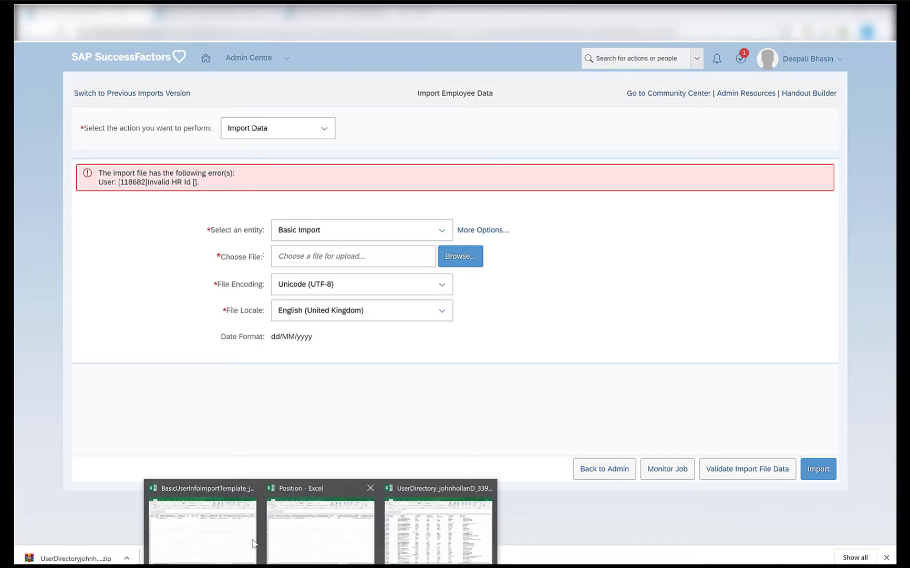
{"action": "left_click", "coordinate": [185, 507]}
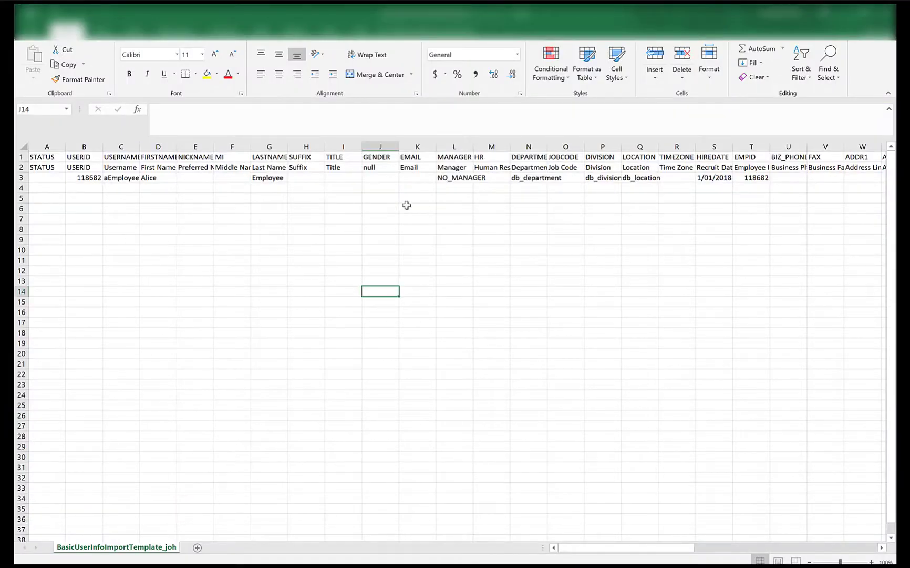
{"action": "left_click", "coordinate": [747, 170]}
{"action": "left_click", "coordinate": [480, 157]}
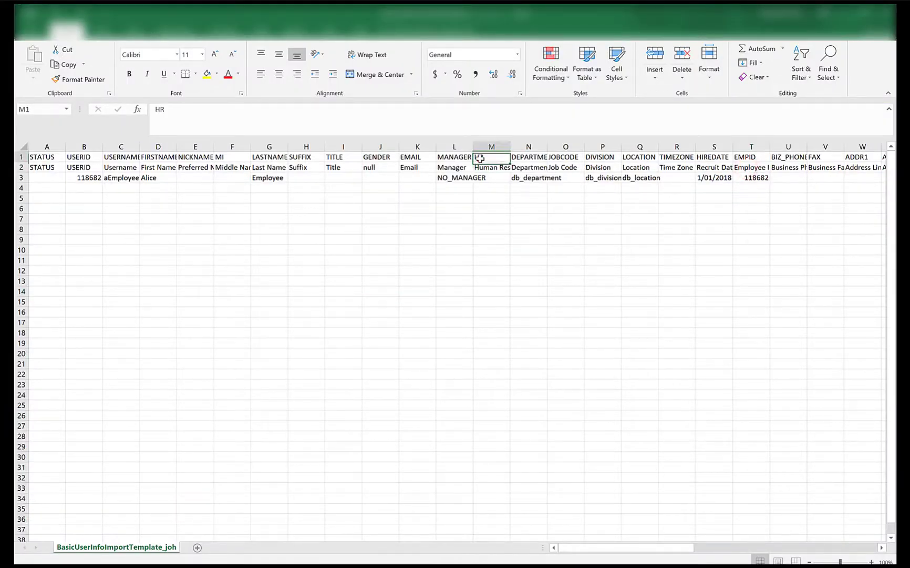
{"action": "left_click", "coordinate": [487, 167]}
{"action": "left_click", "coordinate": [485, 178]}
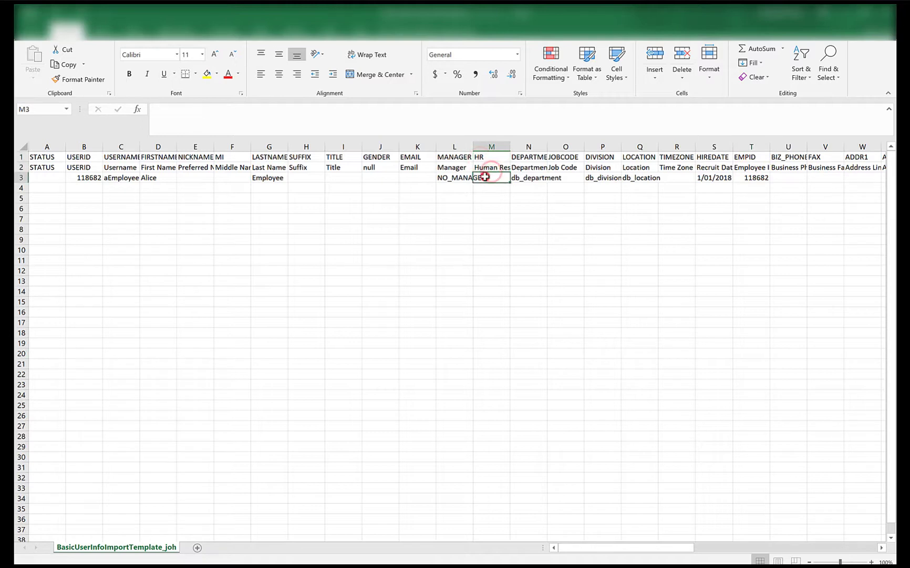
{"action": "type", "text": "NO_HR"}
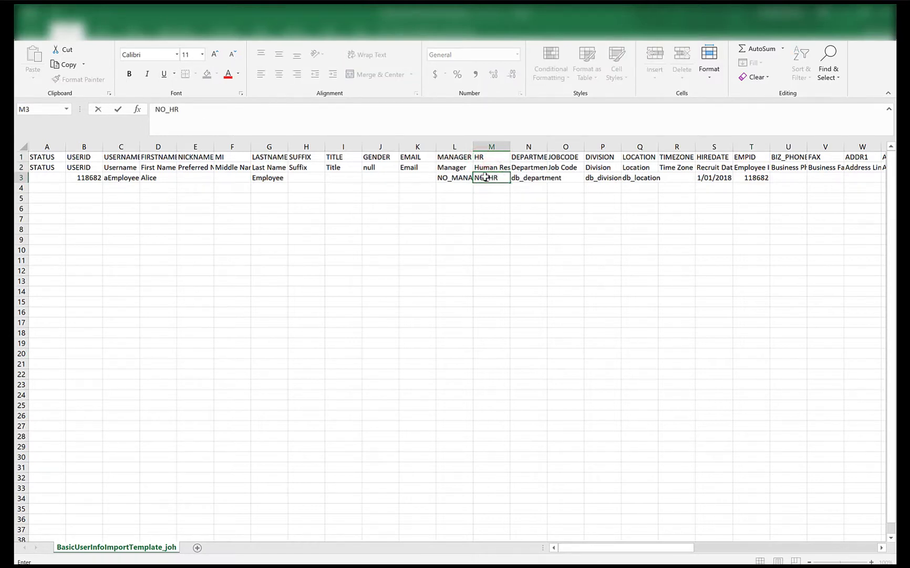
{"action": "key", "text": "ctrl+Return"}
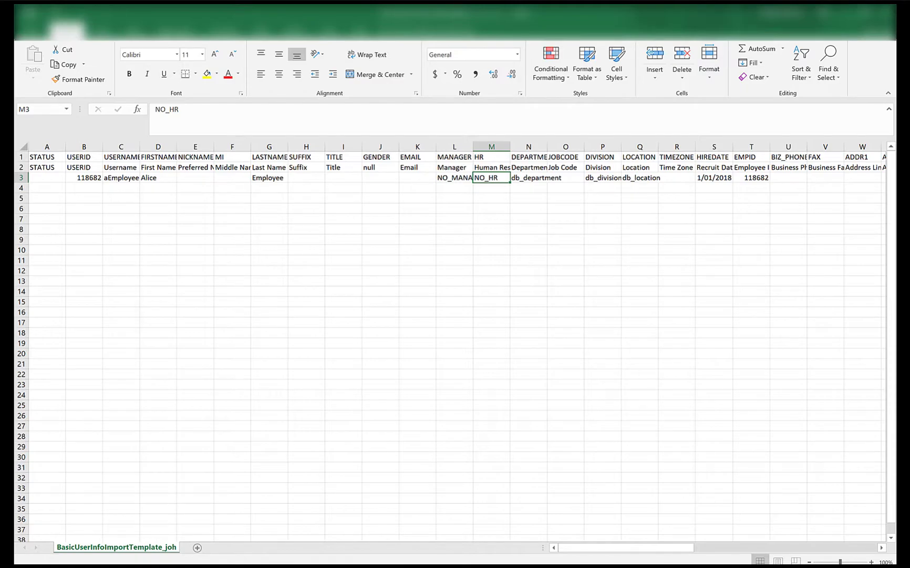
Return to SuccessFactors, select the corrected BasicUserInfoImportTemplate file again, validate it and import it
{"action": "left_click", "coordinate": [240, 535]}
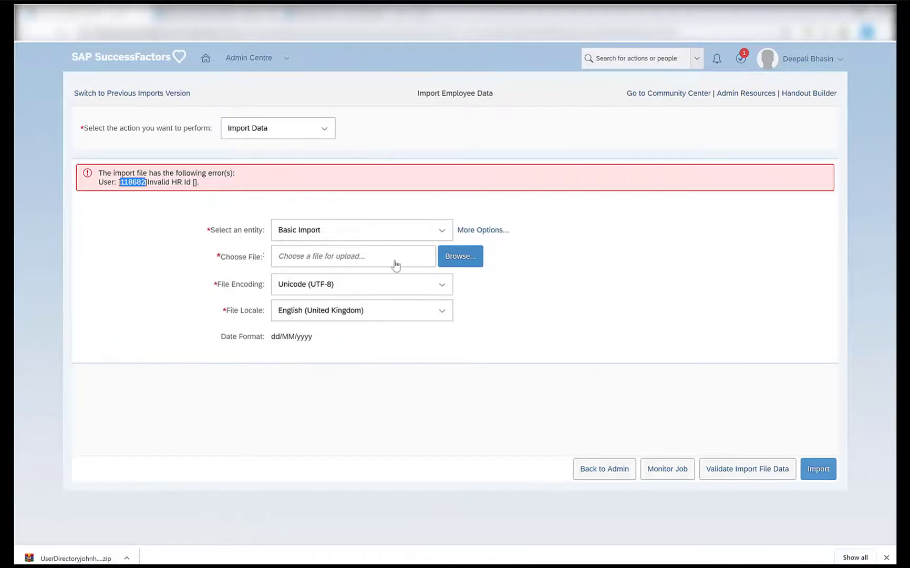
{"action": "left_click", "coordinate": [448, 258]}
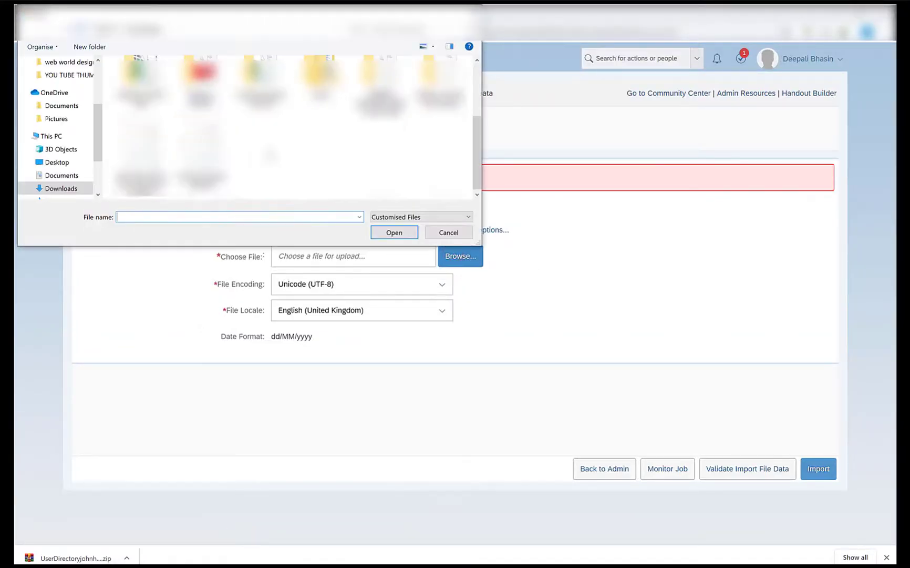
{"action": "left_click", "coordinate": [121, 169]}
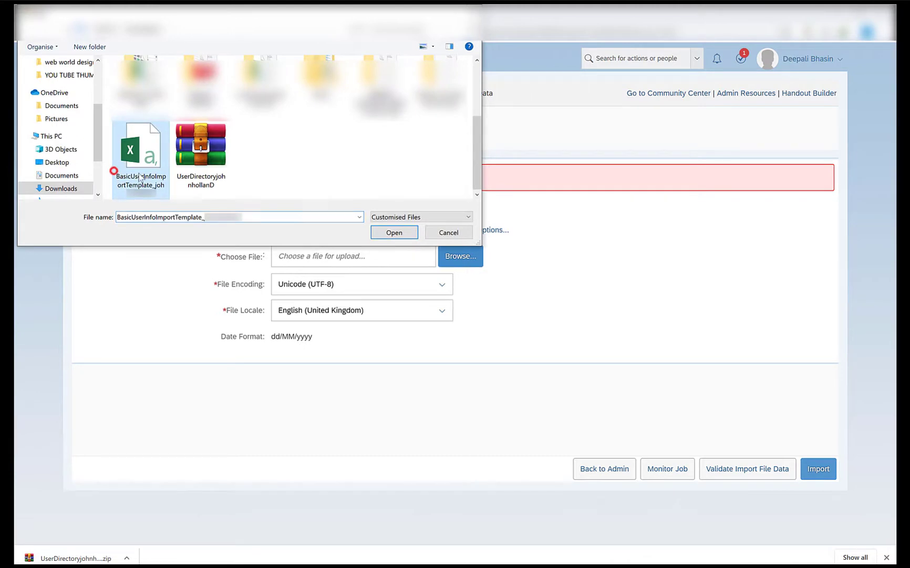
{"action": "left_click", "coordinate": [380, 234]}
{"action": "left_click", "coordinate": [751, 469]}
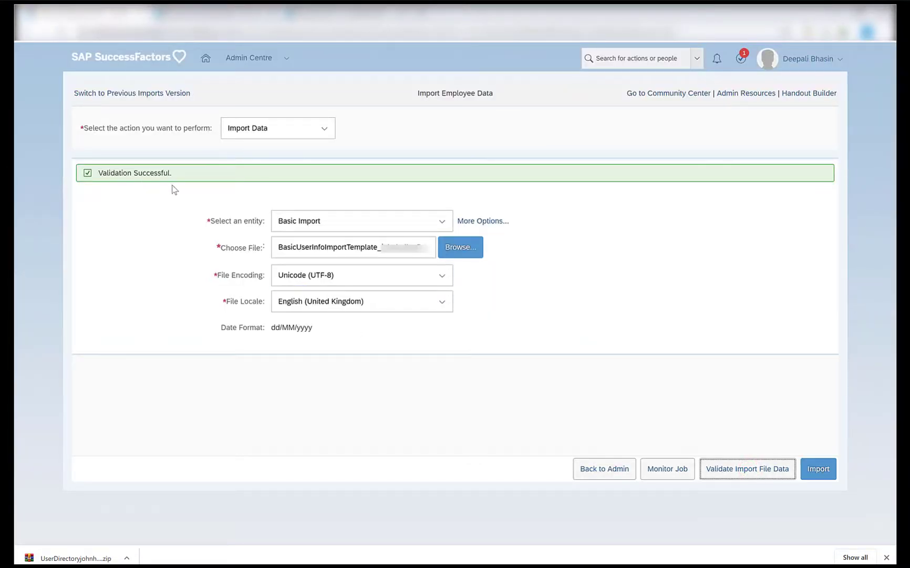
{"action": "left_click", "coordinate": [818, 468]}
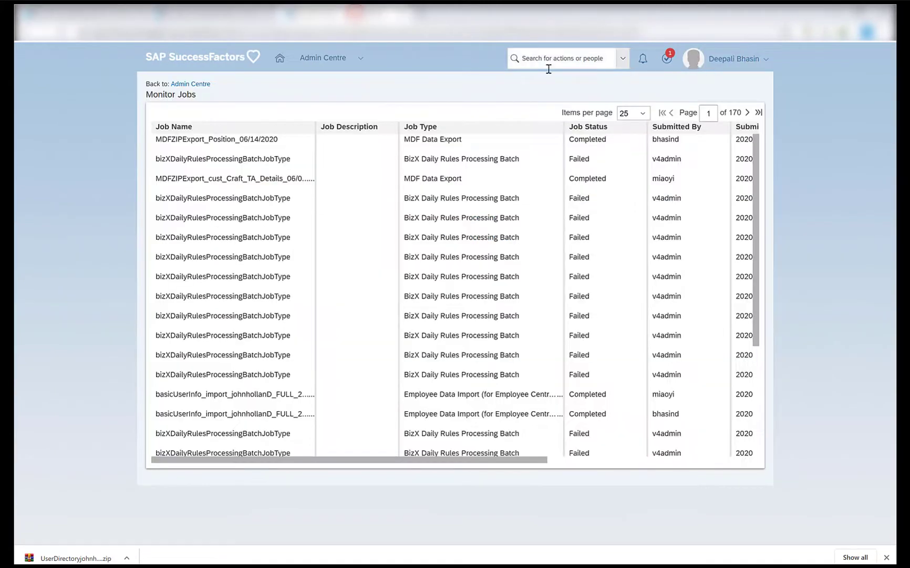
Find the imported employee by user ID and open the profile to check the department, division and location in its header
{"action": "left_click", "coordinate": [550, 64]}
{"action": "type", "text": "1186"}
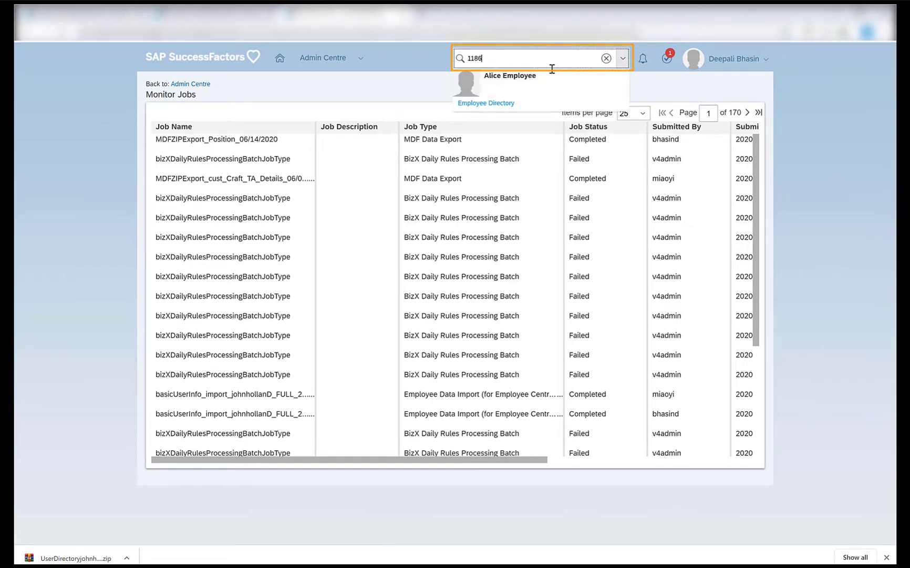
{"action": "left_click", "coordinate": [557, 83]}
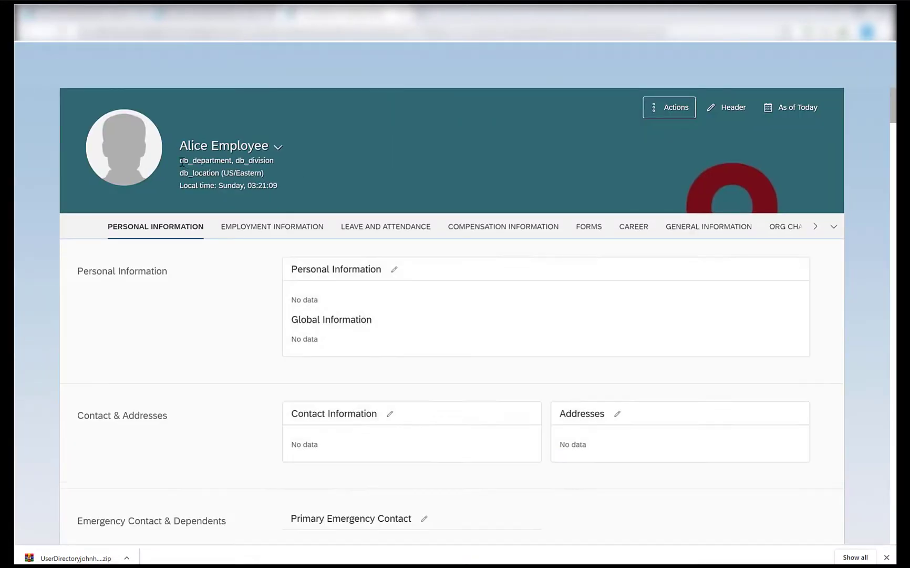
{"action": "double_click", "coordinate": [182, 160]}
{"action": "double_click", "coordinate": [250, 161]}
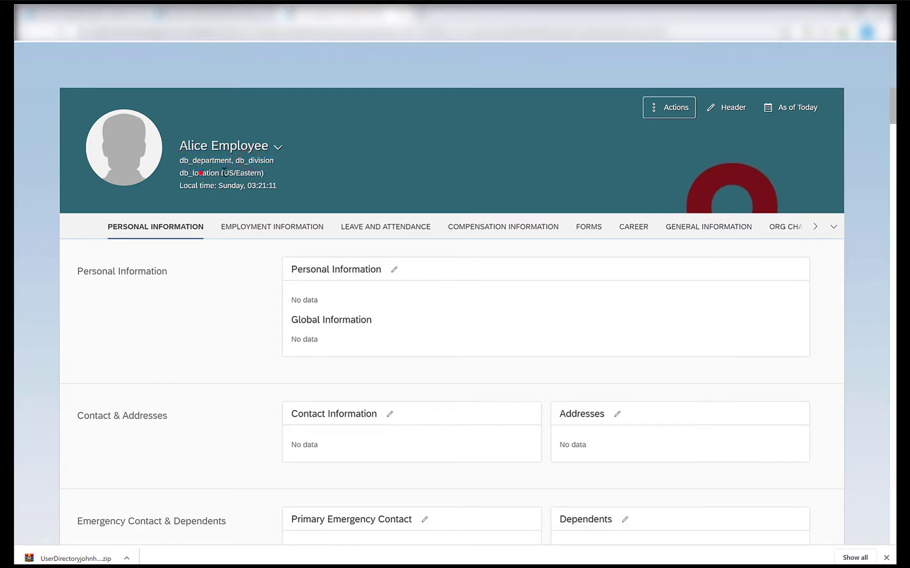
{"action": "left_click_drag", "start_coordinate": [200, 173], "coordinate": [236, 173]}
Examine the employee's Person ID under Biographical Information and the Hire Date under Employment Details
{"action": "scroll", "coordinate": [393, 337], "scroll_direction": "down", "scroll_amount": 2}
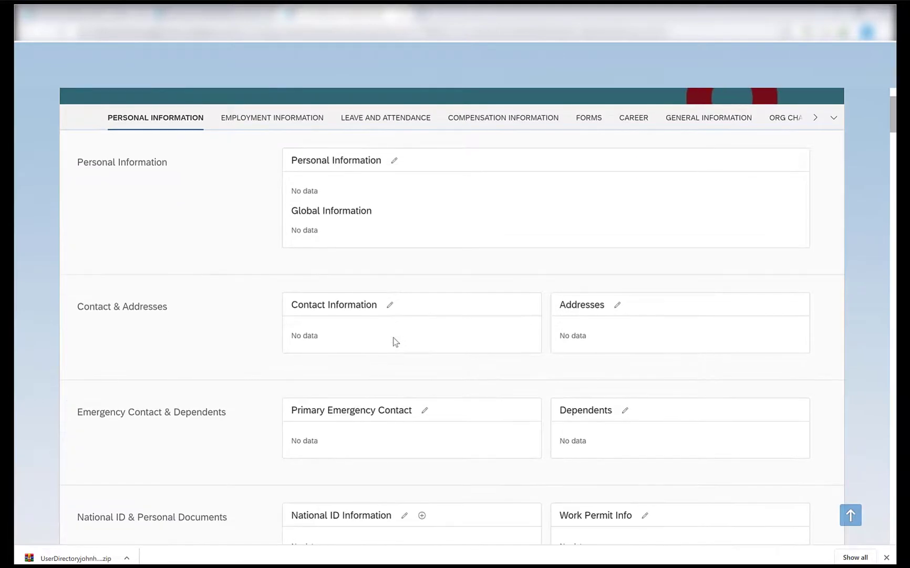
{"action": "scroll", "coordinate": [395, 341], "scroll_direction": "down", "scroll_amount": 5}
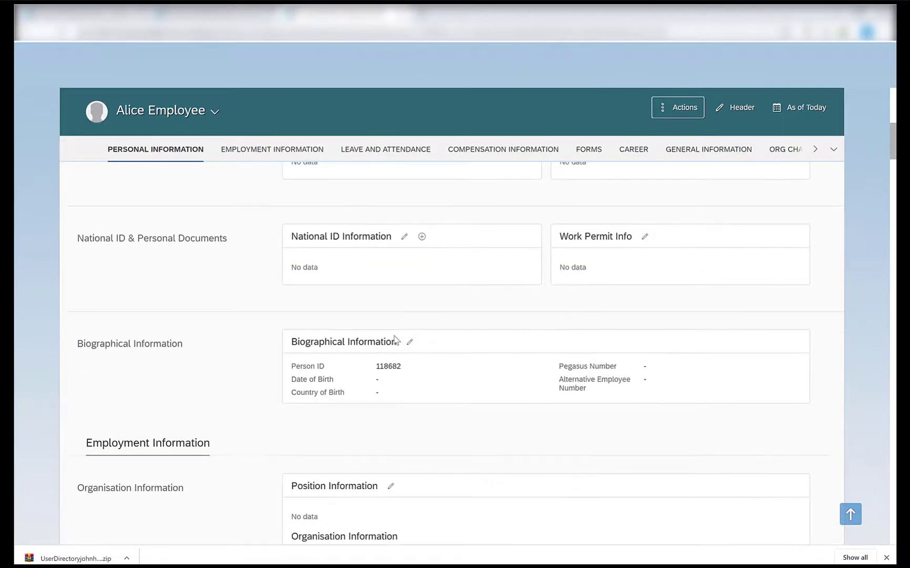
{"action": "left_click_drag", "start_coordinate": [296, 365], "coordinate": [319, 365]}
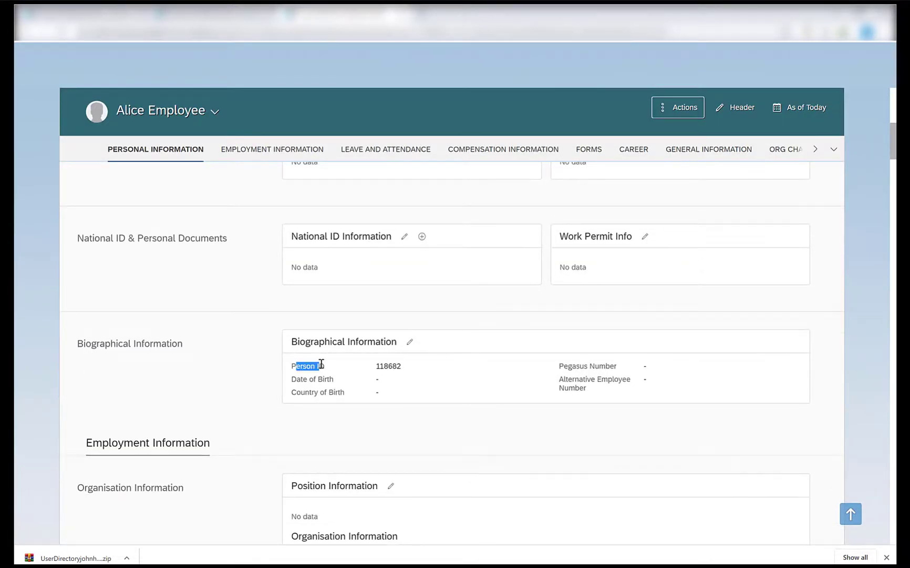
{"action": "left_click", "coordinate": [376, 366]}
{"action": "double_click", "coordinate": [389, 366]}
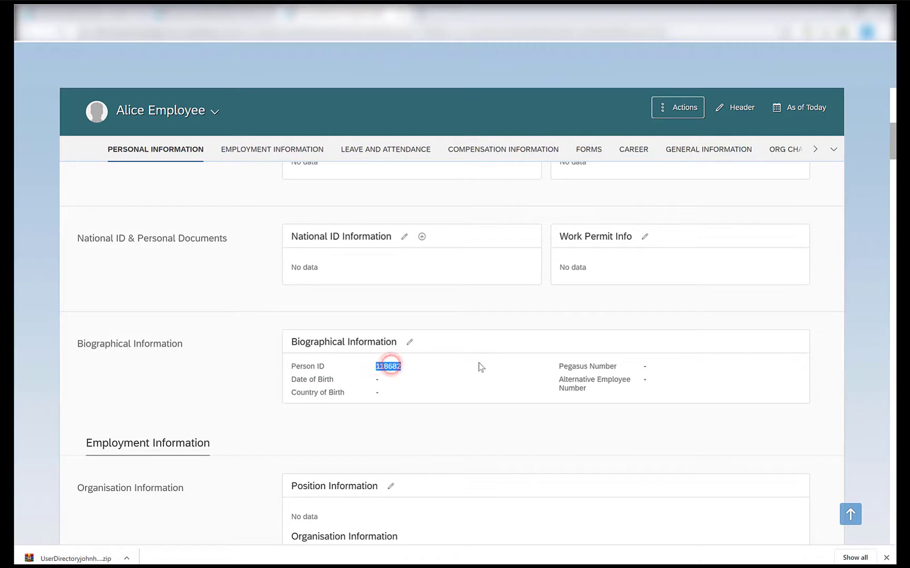
{"action": "scroll", "coordinate": [479, 362], "scroll_direction": "down", "scroll_amount": 7}
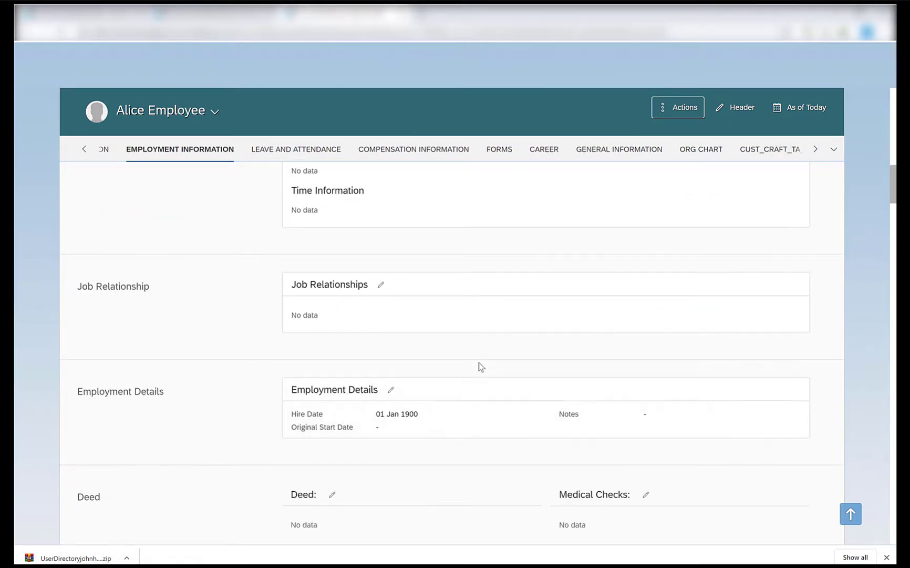
{"action": "scroll", "coordinate": [478, 362], "scroll_direction": "down", "scroll_amount": 2}
{"action": "left_click_drag", "start_coordinate": [290, 280], "coordinate": [431, 313]}
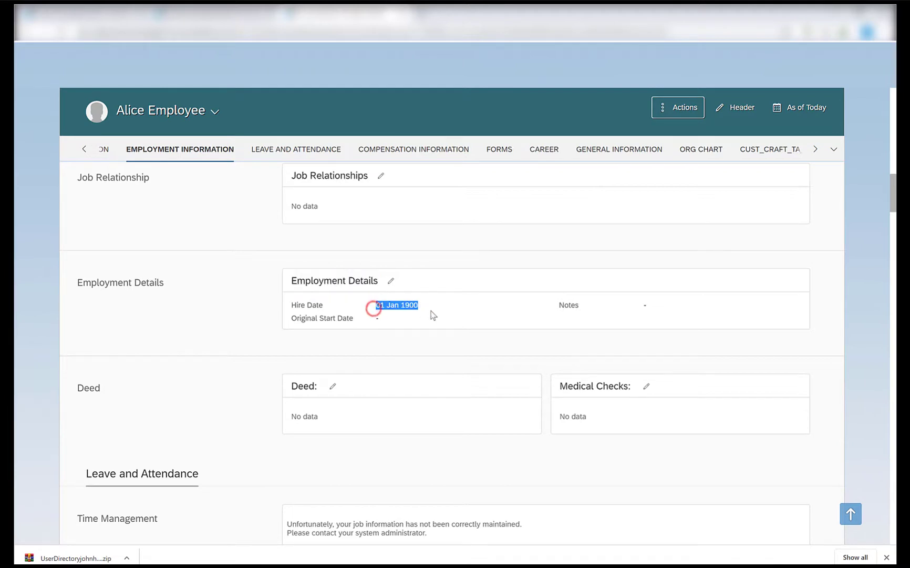
{"action": "scroll", "coordinate": [506, 339], "scroll_direction": "down", "scroll_amount": 5}
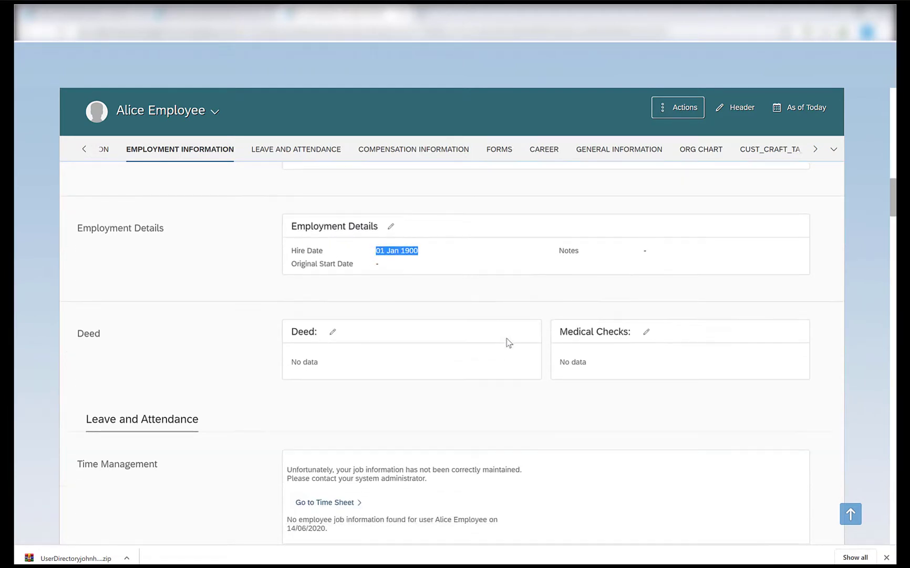
{"action": "scroll", "coordinate": [509, 343], "scroll_direction": "up", "scroll_amount": 5}
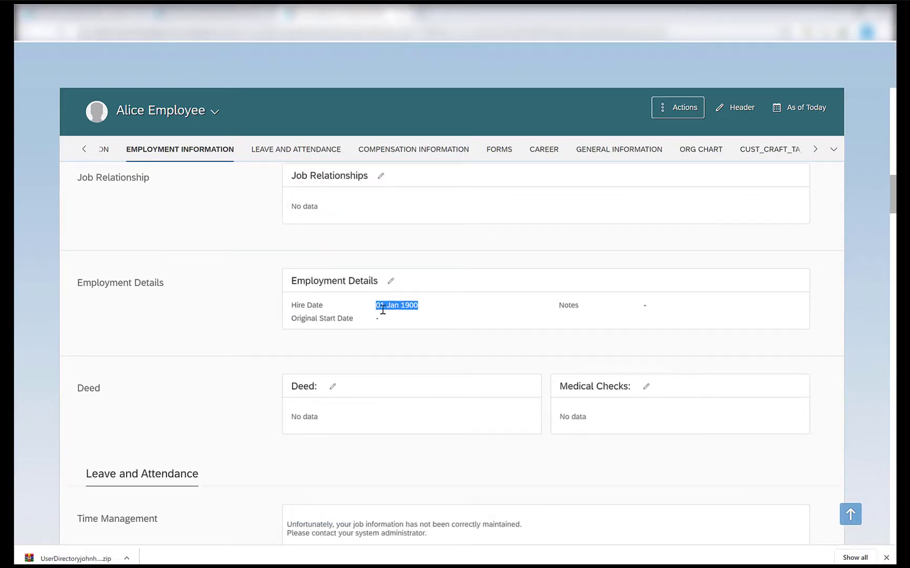
{"action": "left_click_drag", "start_coordinate": [377, 310], "coordinate": [424, 312]}
{"action": "scroll", "coordinate": [408, 341], "scroll_direction": "down", "scroll_amount": 6}
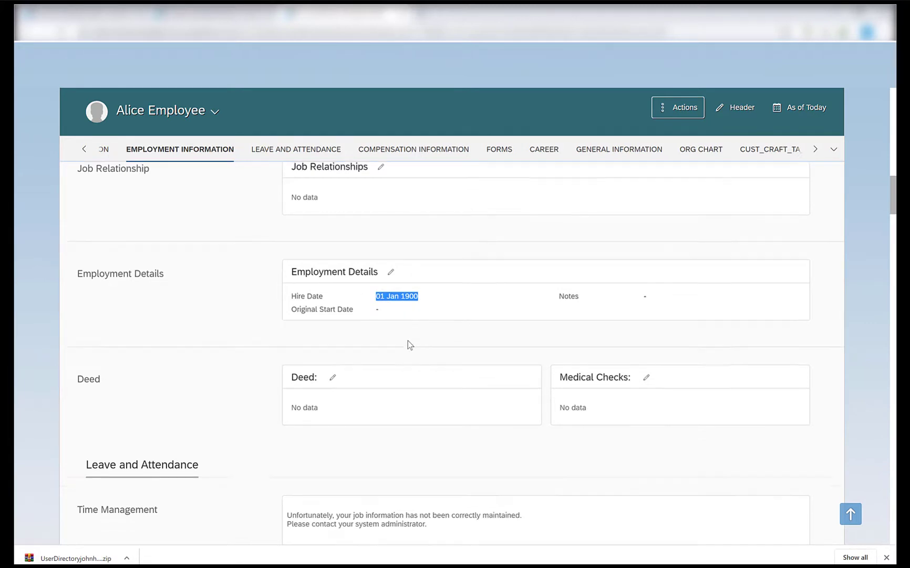
Expand the User Info section under General Information to examine the employee's full Basic Information
{"action": "scroll", "coordinate": [407, 342], "scroll_direction": "down", "scroll_amount": 10}
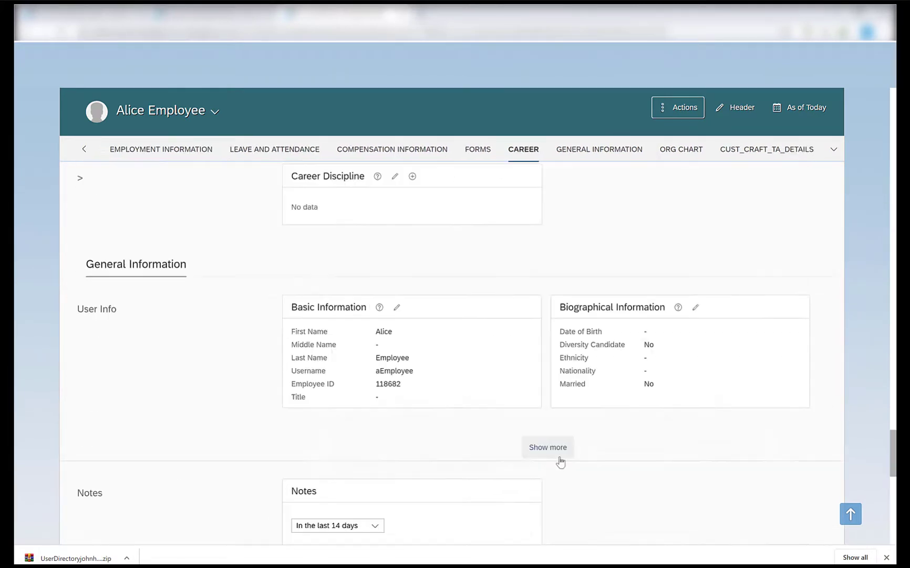
{"action": "left_click", "coordinate": [550, 448]}
{"action": "scroll", "coordinate": [489, 389], "scroll_direction": "down", "scroll_amount": 2}
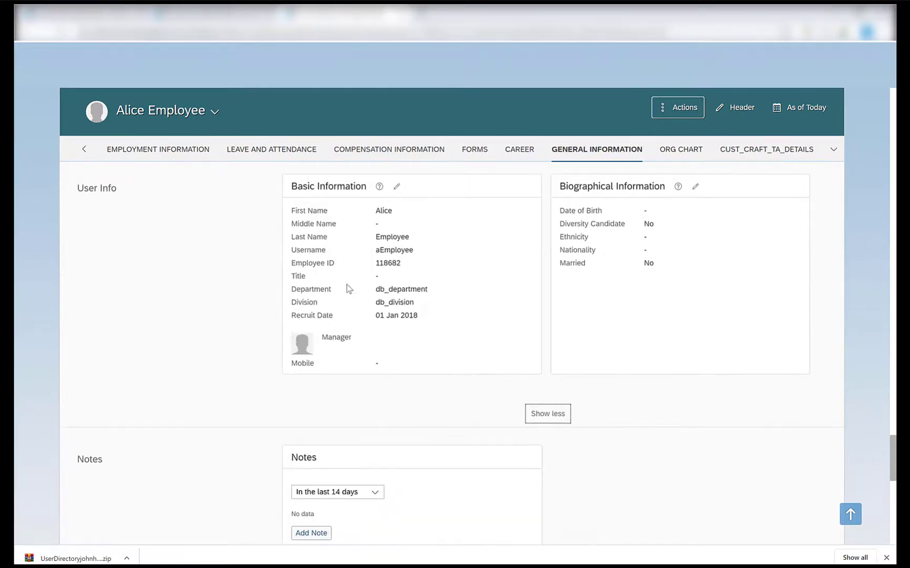
Examine the employee's username, employee ID and recruit date under Basic Information, and check the Personal Information sections for imported data
{"action": "double_click", "coordinate": [388, 250]}
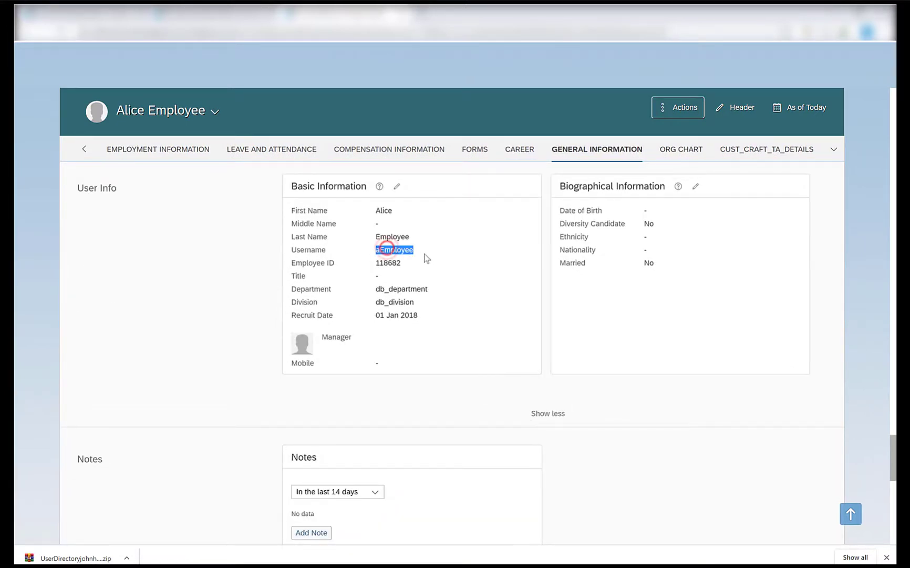
{"action": "double_click", "coordinate": [389, 263]}
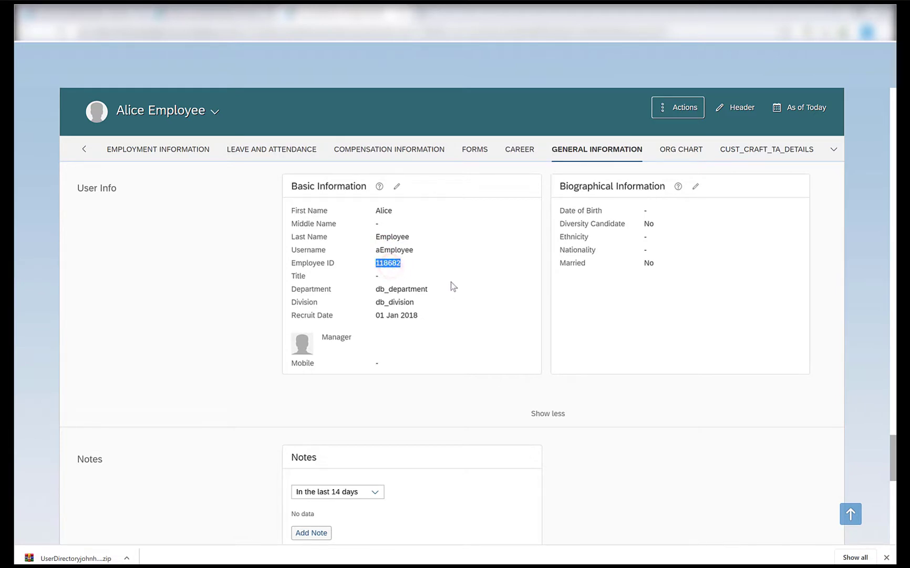
{"action": "left_click_drag", "start_coordinate": [376, 315], "coordinate": [421, 326]}
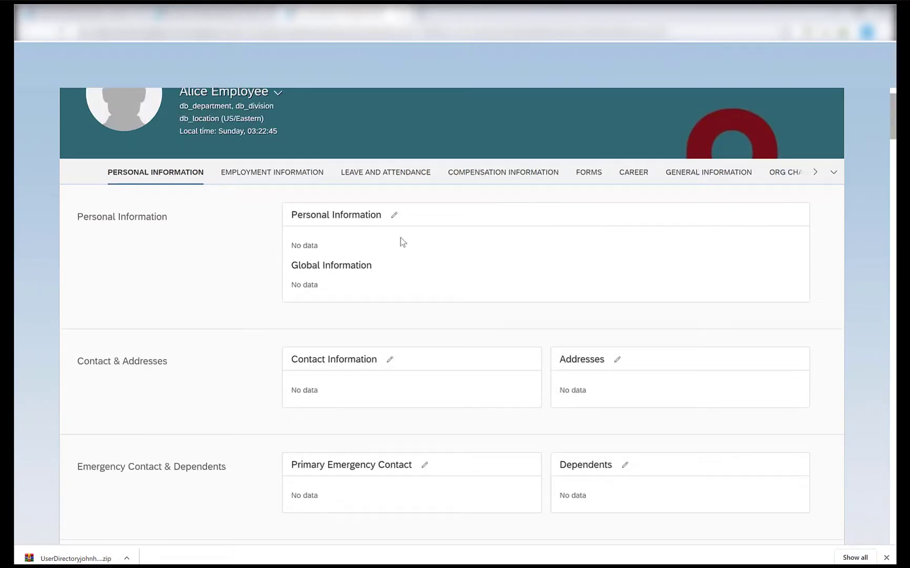
{"action": "scroll", "coordinate": [402, 238], "scroll_direction": "down", "scroll_amount": 3}
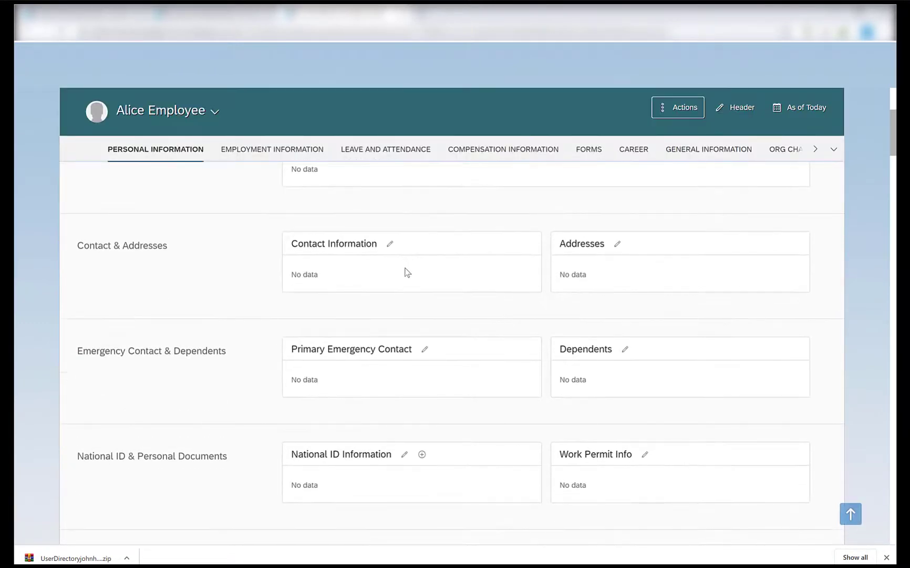
{"action": "scroll", "coordinate": [406, 272], "scroll_direction": "up", "scroll_amount": 3}
{"action": "scroll", "coordinate": [429, 276], "scroll_direction": "down", "scroll_amount": 1}
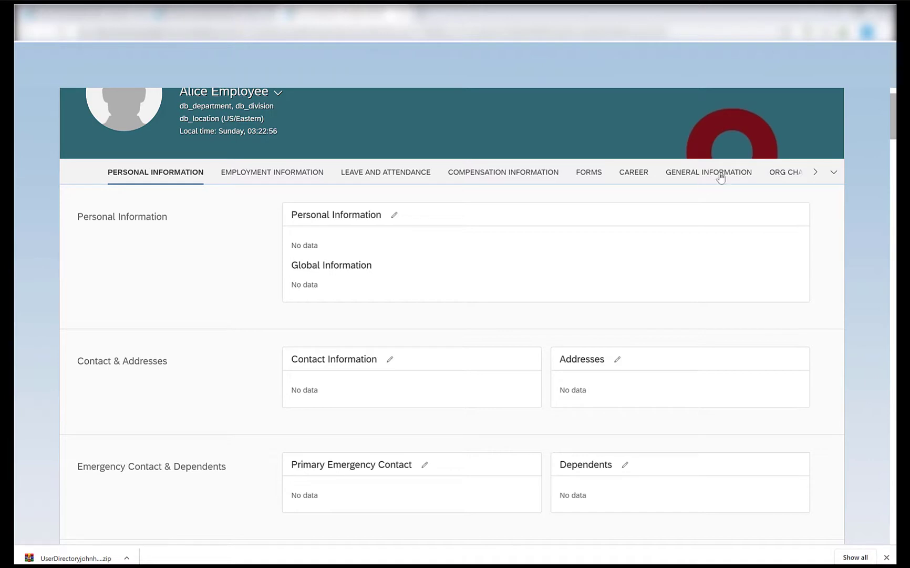
{"action": "left_click", "coordinate": [692, 178]}
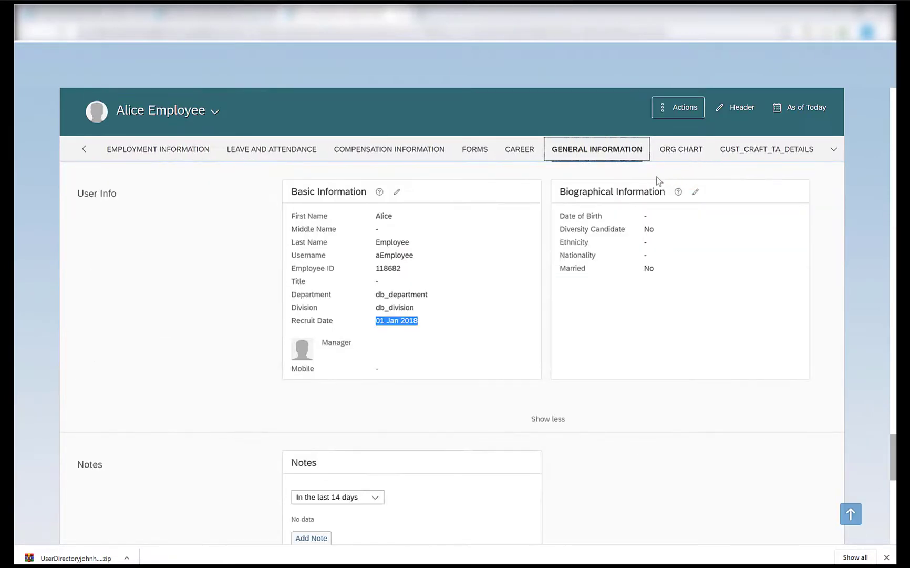
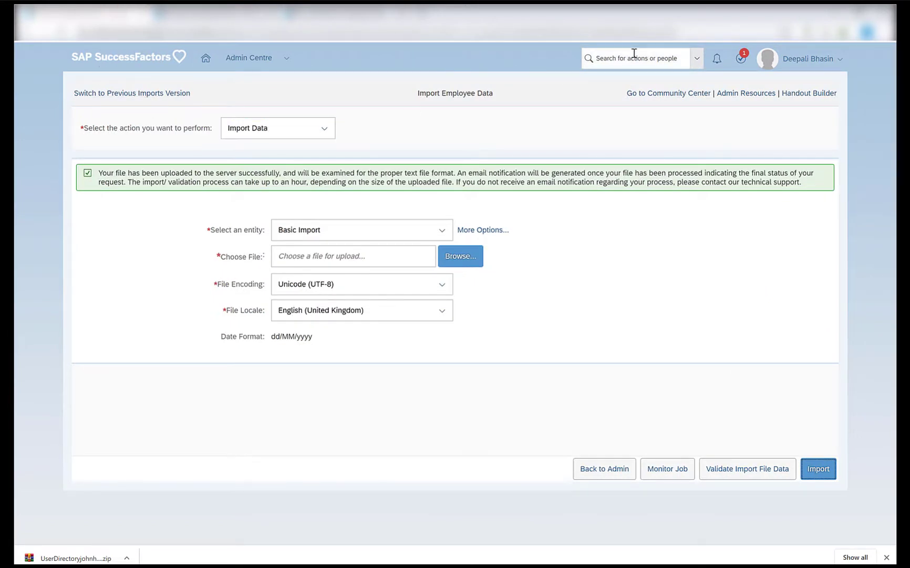
Switch the Import Employee Data action to Download Template and choose Biographical Information as the entity
{"action": "left_click", "coordinate": [318, 127]}
{"action": "left_click", "coordinate": [247, 171]}
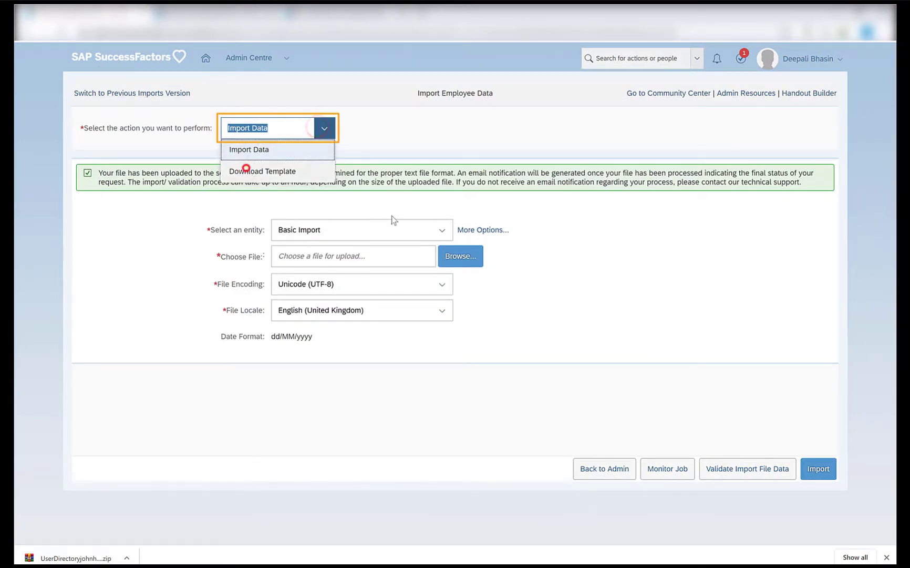
{"action": "left_click", "coordinate": [575, 191]}
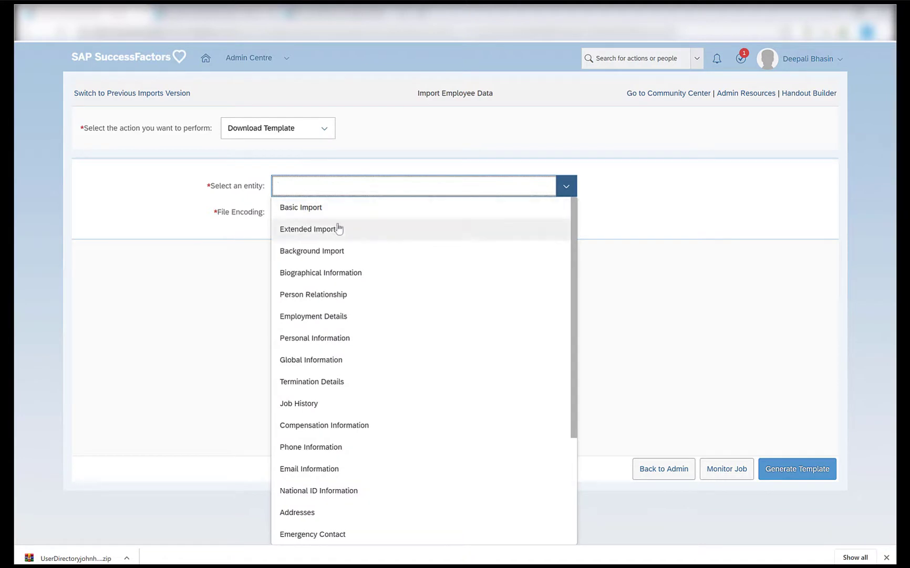
{"action": "left_click", "coordinate": [382, 277]}
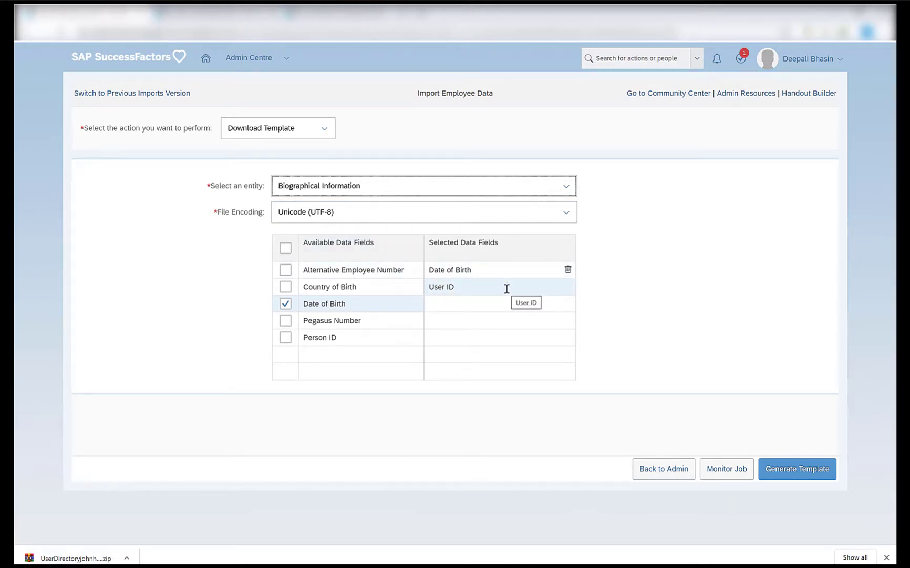
Remove the preselected Date of Birth field from the template's selected data fields
{"action": "left_click", "coordinate": [568, 269]}
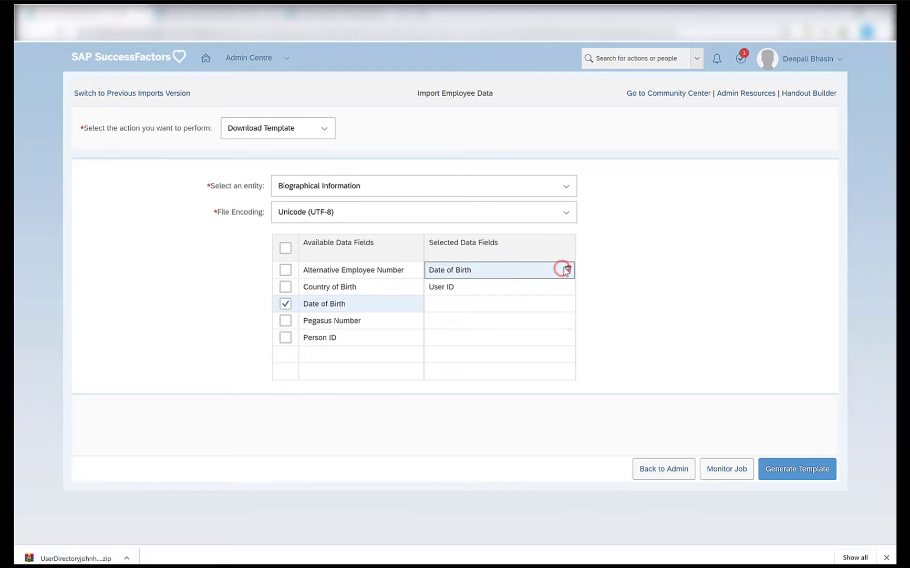
{"action": "left_click", "coordinate": [464, 270]}
{"action": "left_click_drag", "start_coordinate": [465, 270], "coordinate": [431, 272]}
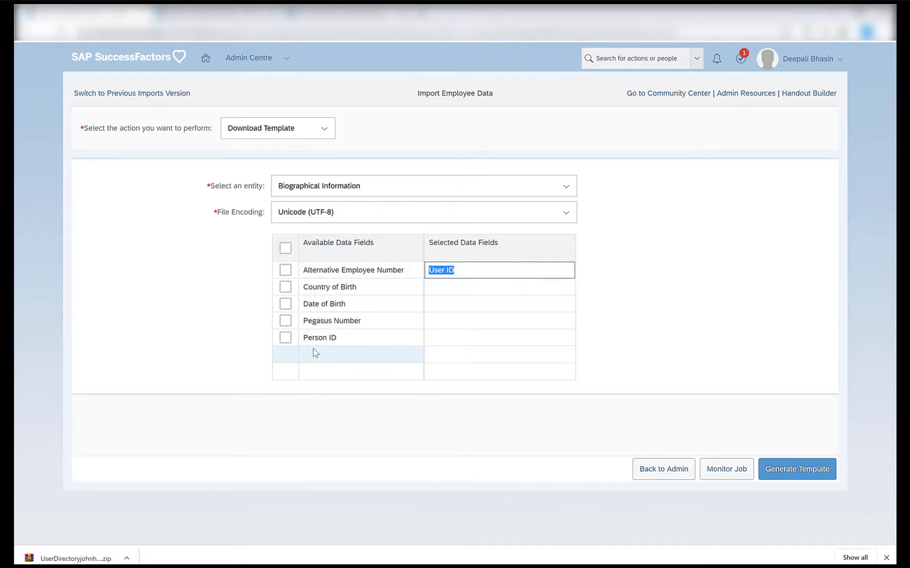
Add Person ID, Country of Birth and Date of Birth to the template's selected fields in that order and generate the template
{"action": "left_click", "coordinate": [282, 340]}
{"action": "left_click", "coordinate": [285, 286]}
{"action": "left_click", "coordinate": [285, 304]}
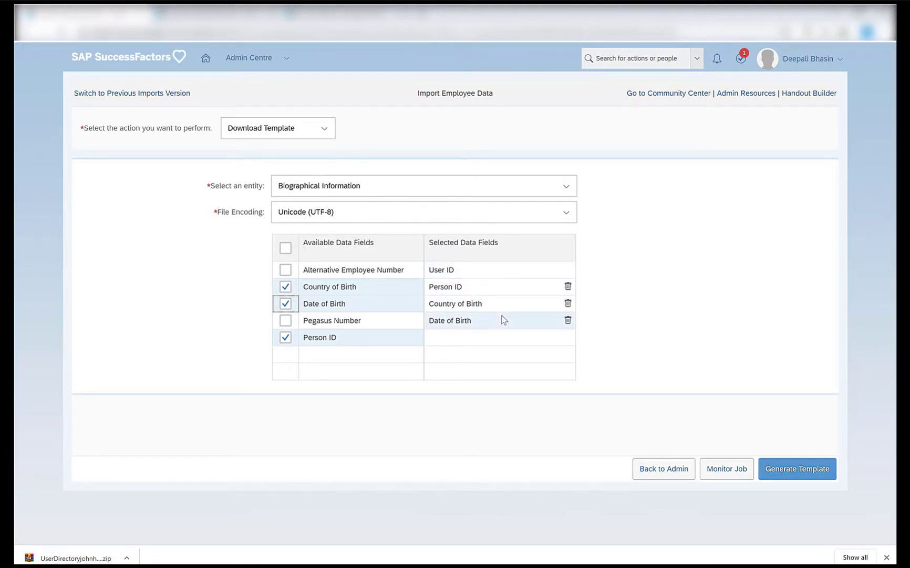
{"action": "left_click", "coordinate": [793, 470]}
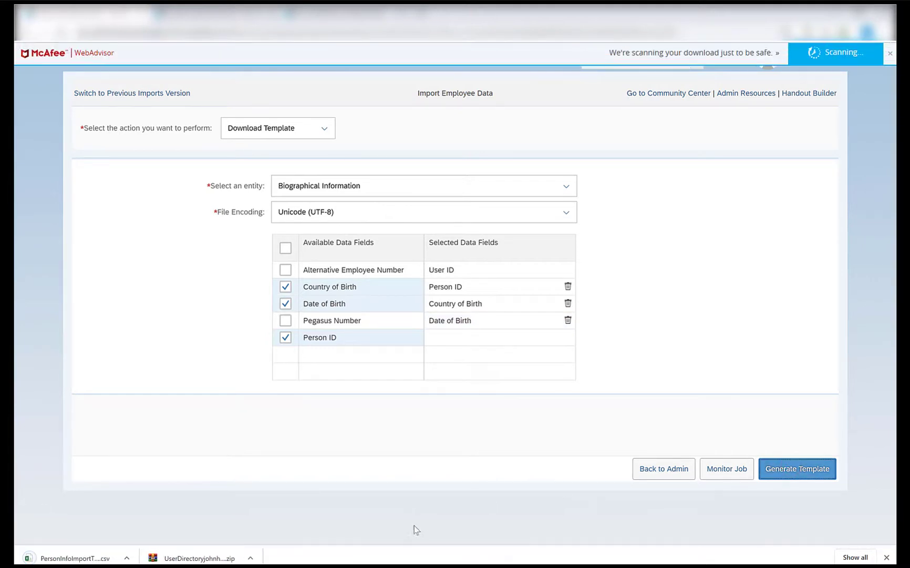
Locate the downloaded PersonInfoImportTemplate file in its folder, open it in Excel and fit all column widths to their contents
{"action": "left_click", "coordinate": [126, 558]}
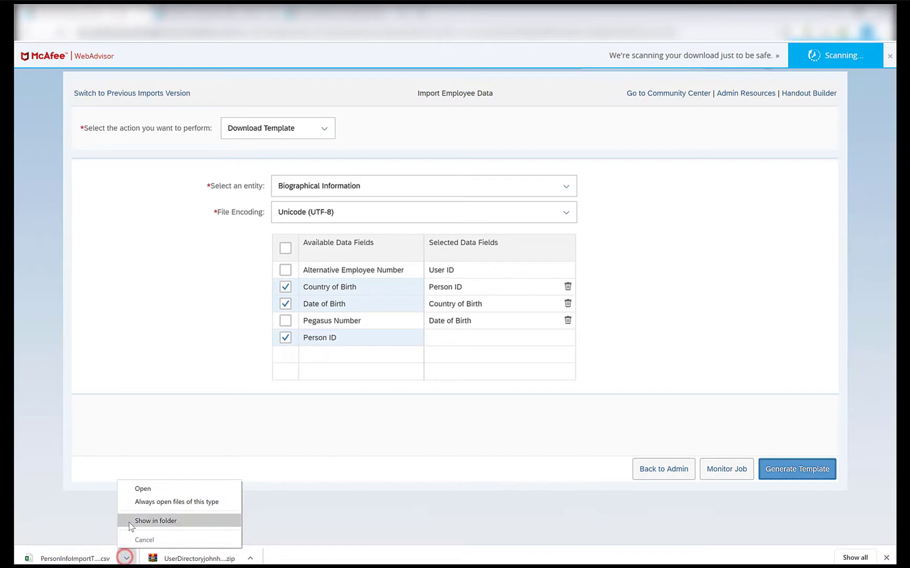
{"action": "left_click", "coordinate": [129, 520]}
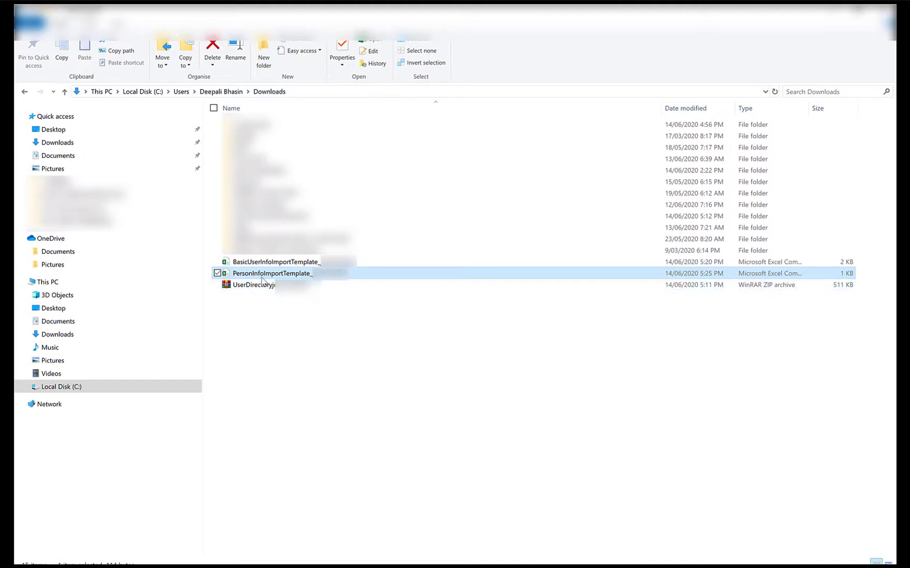
{"action": "double_click", "coordinate": [264, 274]}
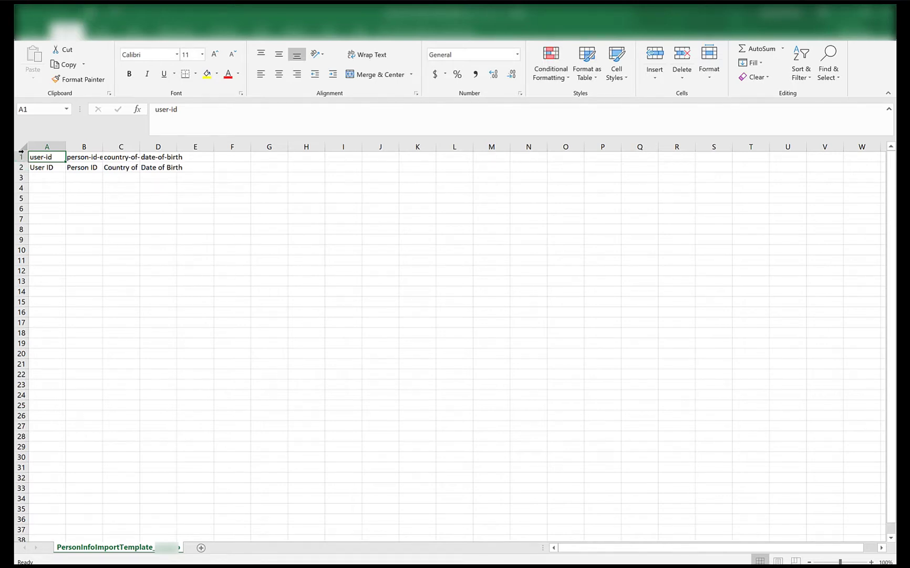
{"action": "left_click", "coordinate": [24, 146]}
{"action": "double_click", "coordinate": [66, 146]}
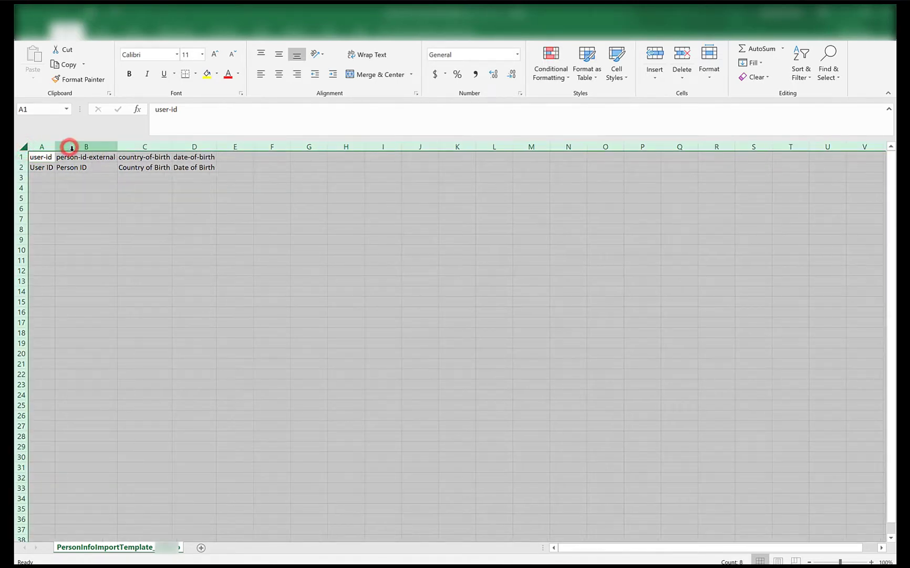
Enter the employee's user ID in cell A3 and copy it to the Person ID cell B3
{"action": "left_click", "coordinate": [32, 178]}
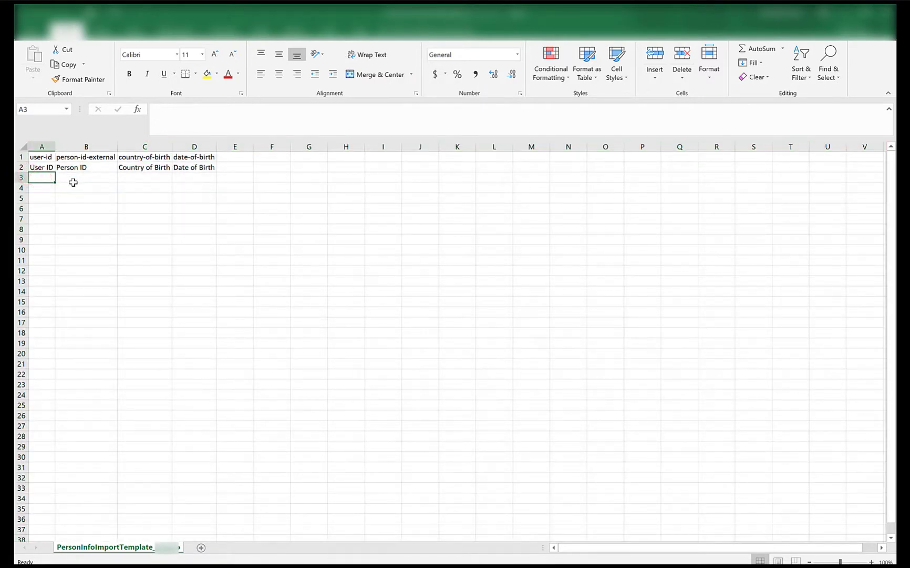
{"action": "type", "text": "118682"}
{"action": "left_click", "coordinate": [74, 169]}
{"action": "left_click", "coordinate": [40, 181]}
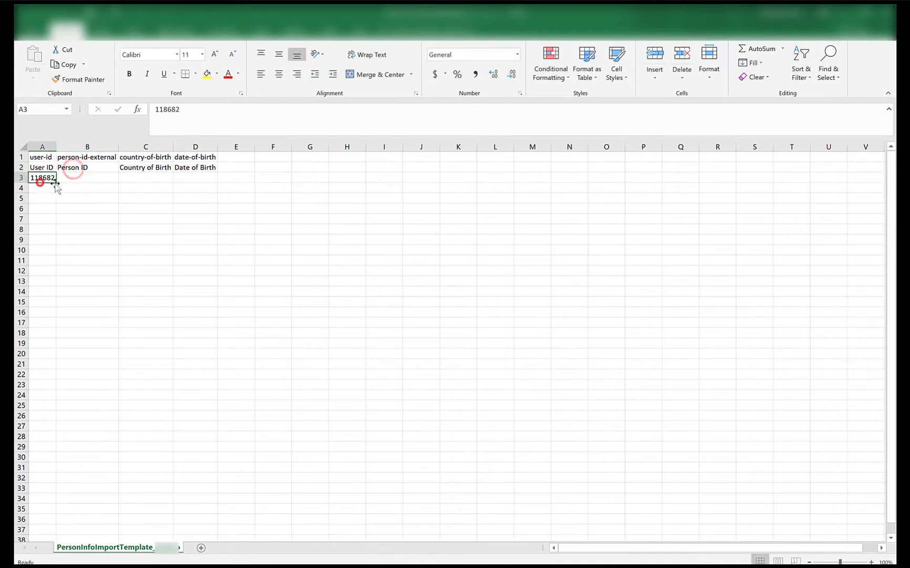
{"action": "key", "text": "ctrl+c"}
{"action": "left_click", "coordinate": [80, 178]}
{"action": "key", "text": "ctrl+v"}
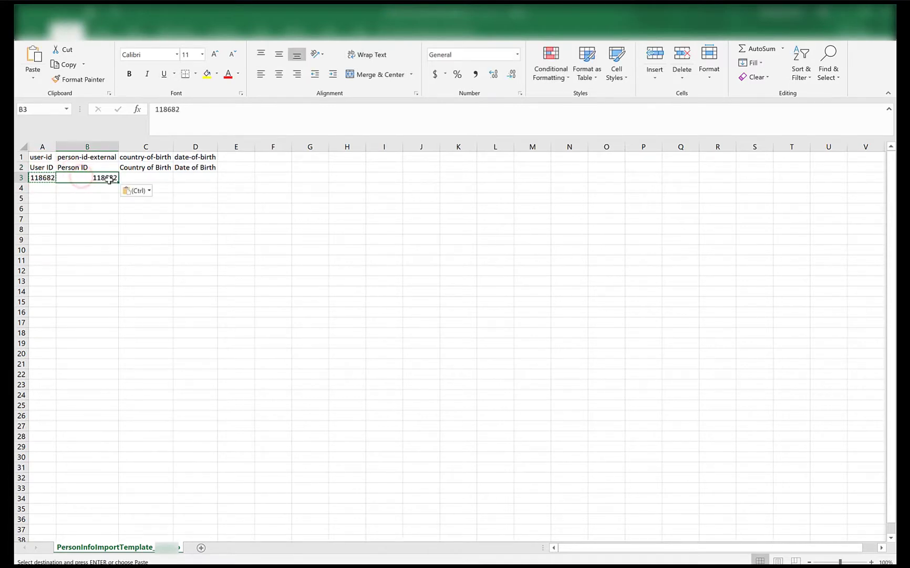
Enter AUS as the country of birth in C3 and fill in the employee's date of birth in D3
{"action": "left_click", "coordinate": [132, 178]}
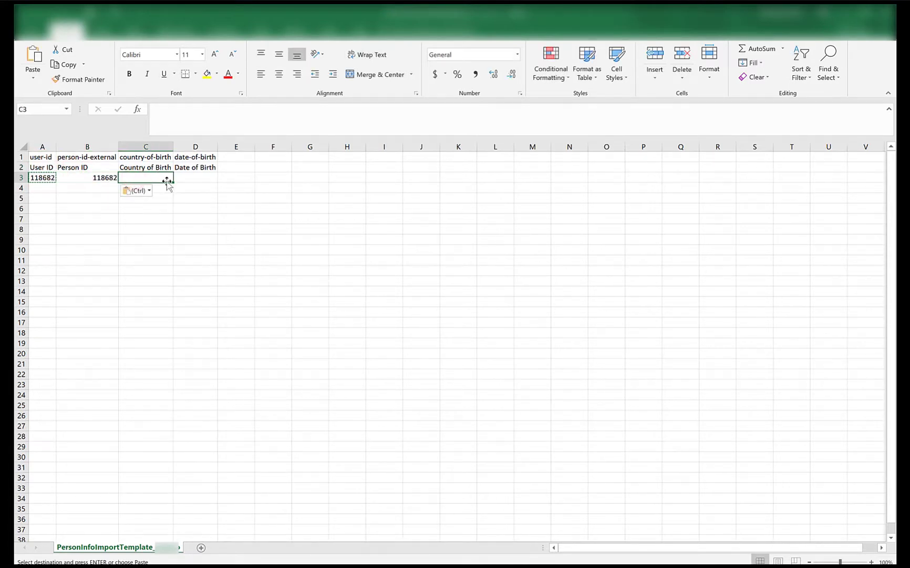
{"action": "type", "text": "AUS"}
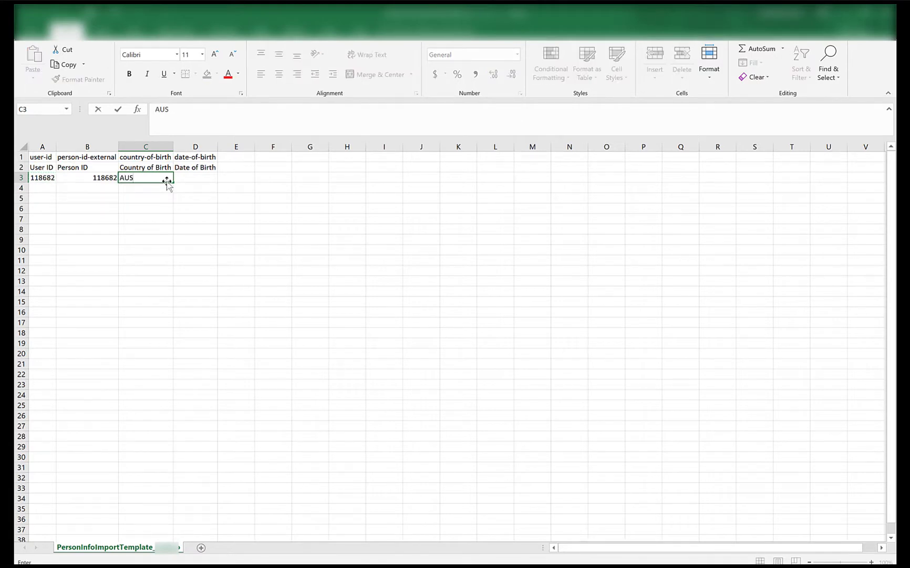
{"action": "key", "text": "Tab"}
{"action": "left_click", "coordinate": [158, 178]}
{"action": "left_click", "coordinate": [200, 174]}
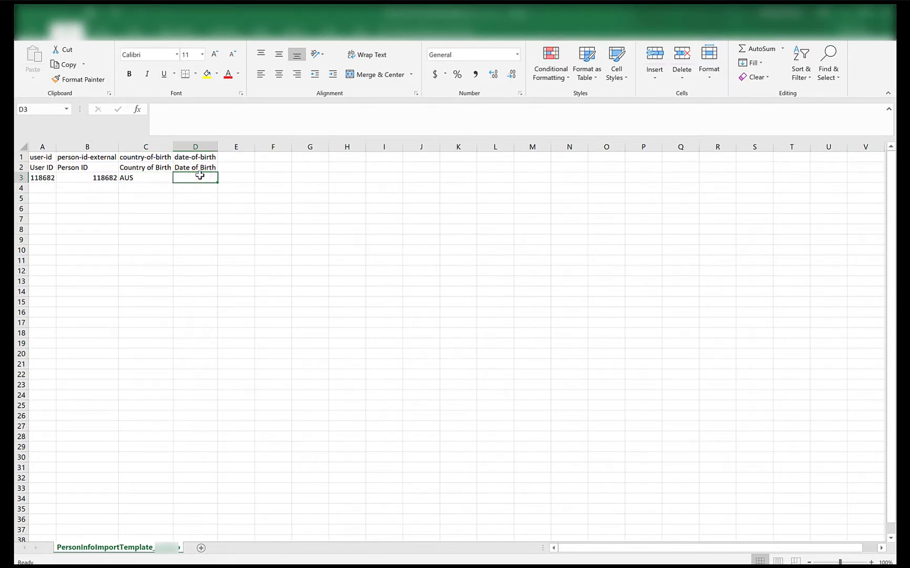
{"action": "type", "text": "22/02/"}
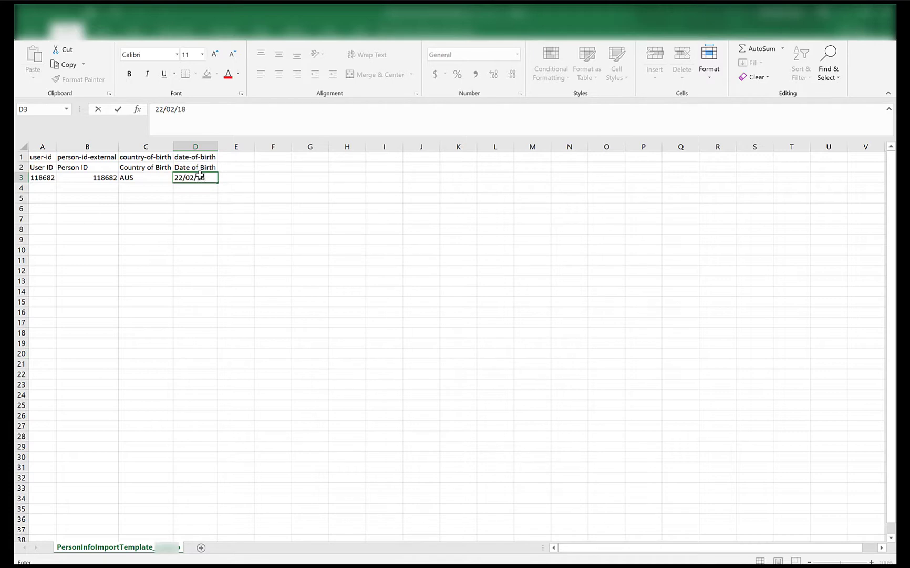
{"action": "type", "text": "1980"}
{"action": "left_click", "coordinate": [240, 178]}
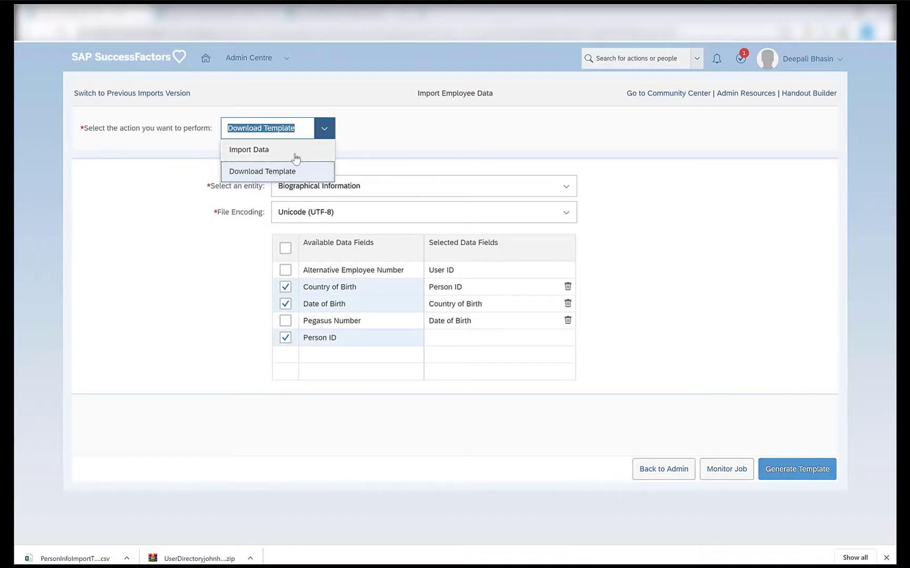
Return to SuccessFactors, set the action to Import Data for Biographical Information and select the PersonInfoImportTemplate file for upload
{"action": "left_click", "coordinate": [295, 150]}
{"action": "left_click", "coordinate": [442, 184]}
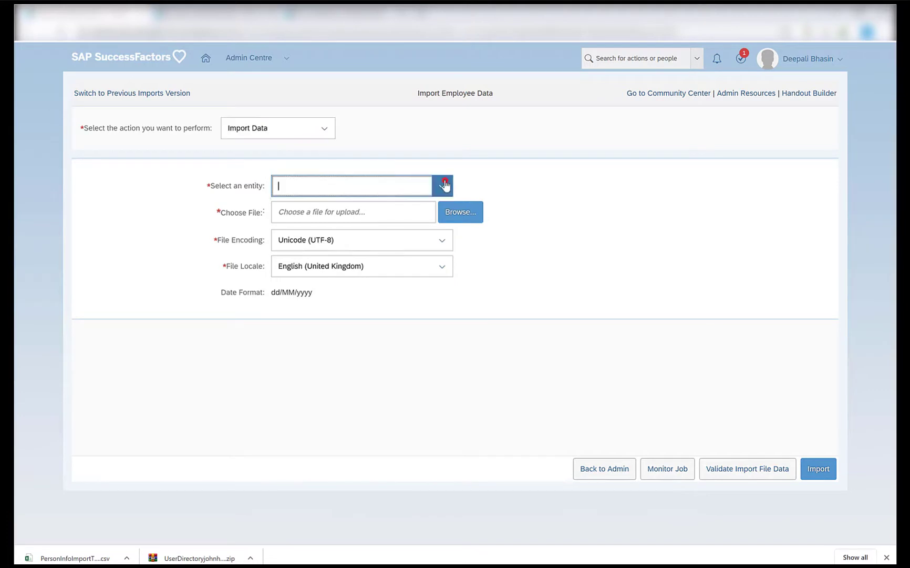
{"action": "left_click", "coordinate": [367, 272]}
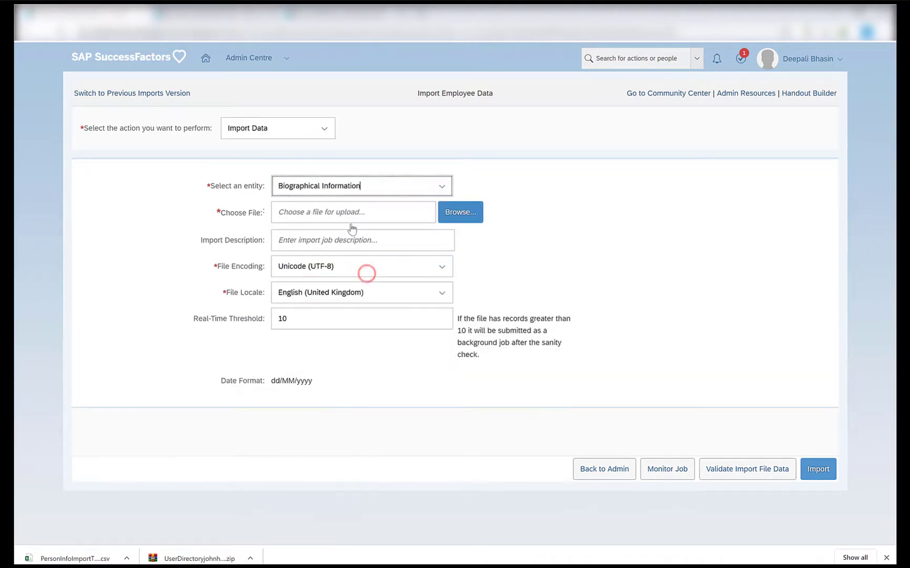
{"action": "left_click", "coordinate": [451, 214]}
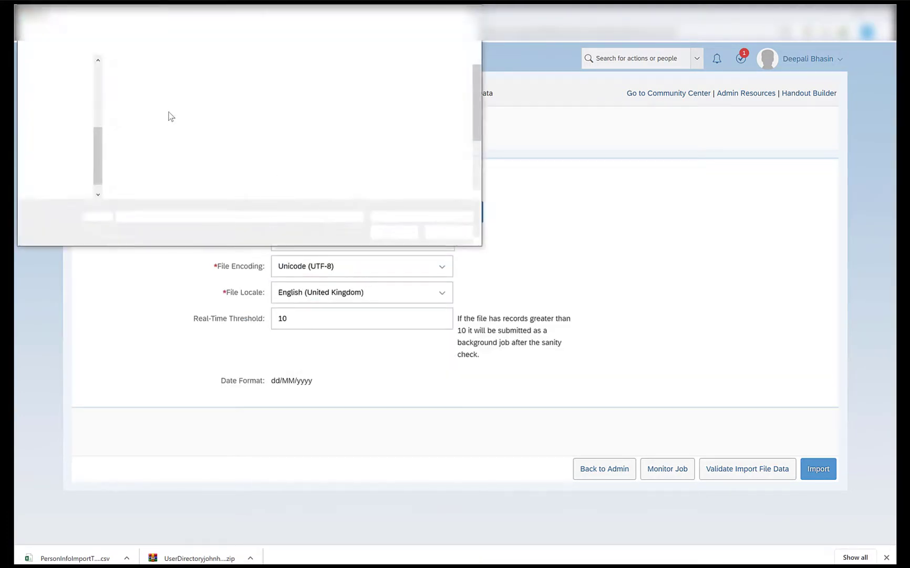
{"action": "left_click", "coordinate": [322, 75]}
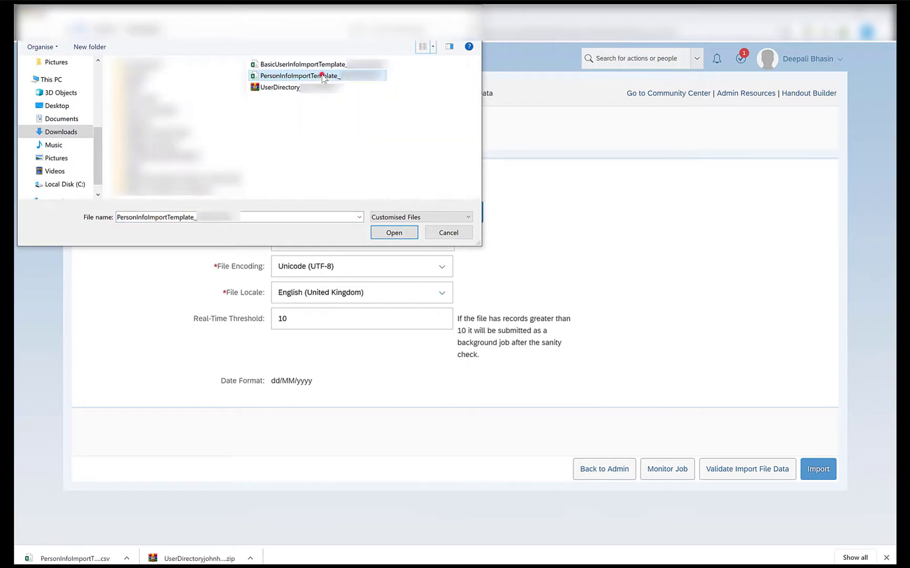
{"action": "left_click", "coordinate": [393, 232]}
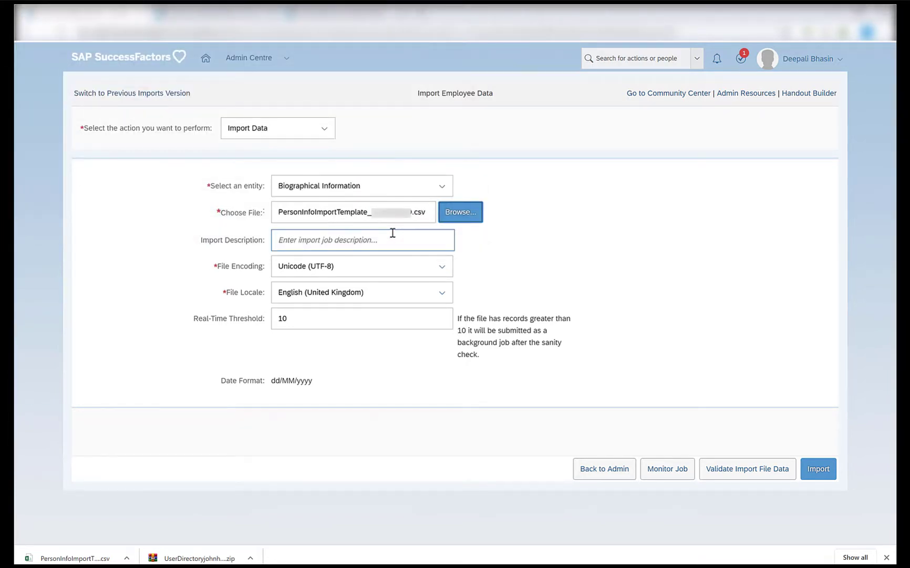
Leave the import description empty, validate the Biographical Information file data and import it
{"action": "left_click", "coordinate": [393, 231]}
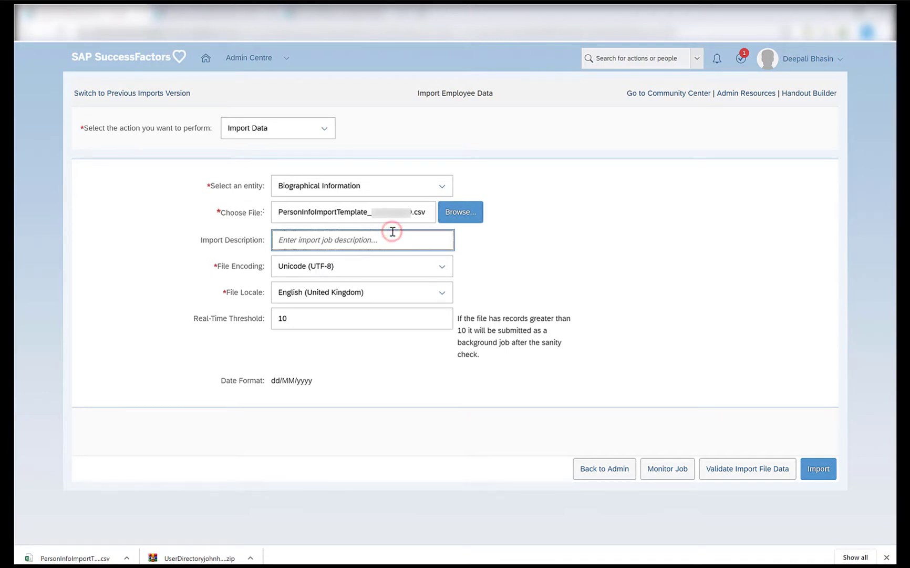
{"action": "left_click", "coordinate": [317, 241]}
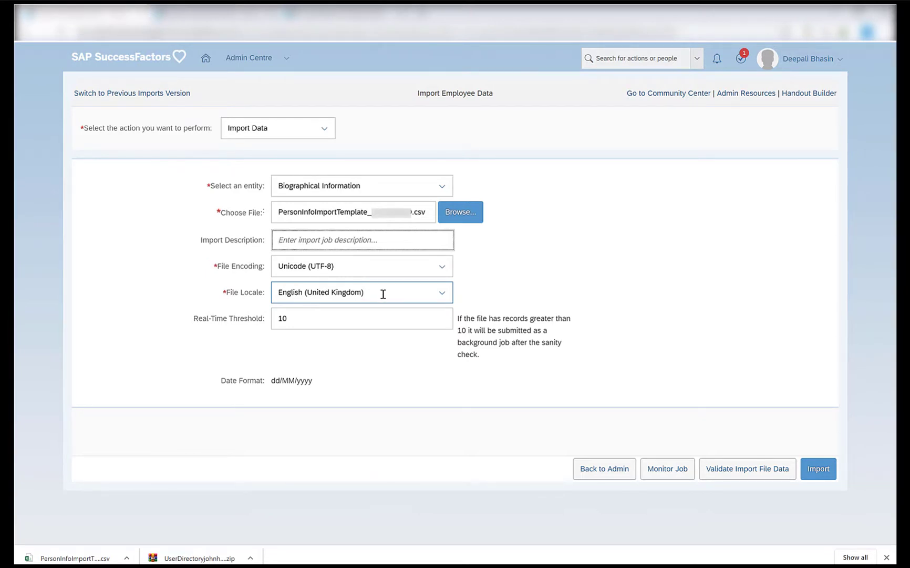
{"action": "left_click", "coordinate": [757, 476]}
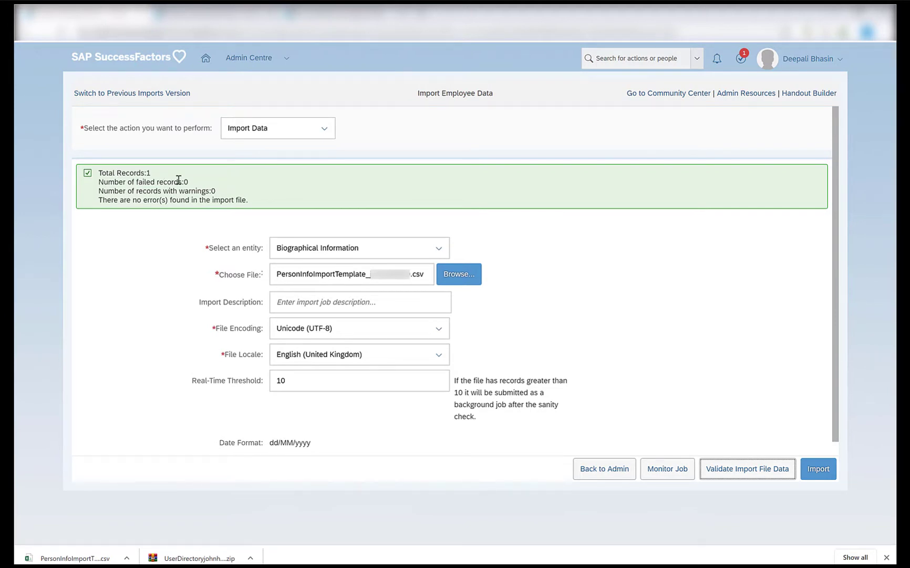
{"action": "left_click", "coordinate": [819, 469]}
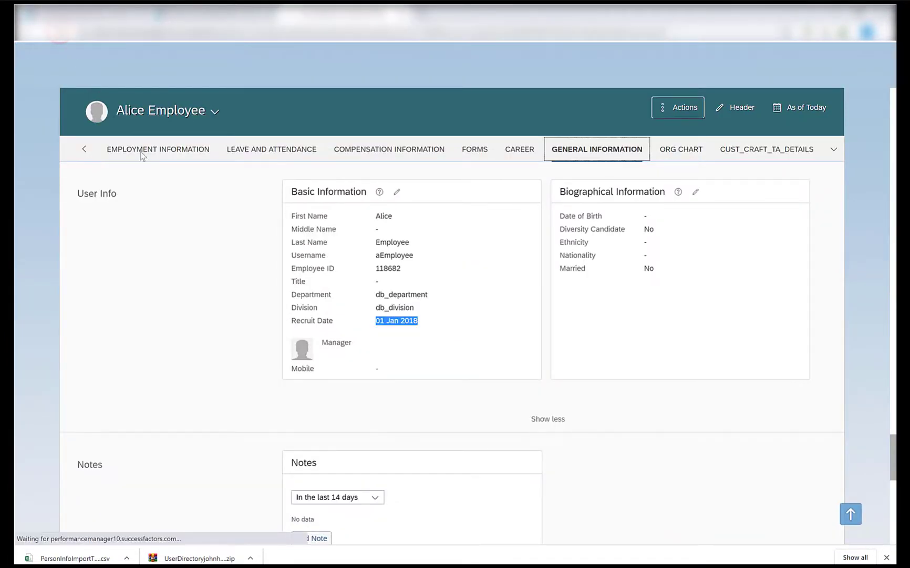
Reload the employee's profile and examine the Biographical Information section under Personal Information
{"action": "key", "text": "F5"}
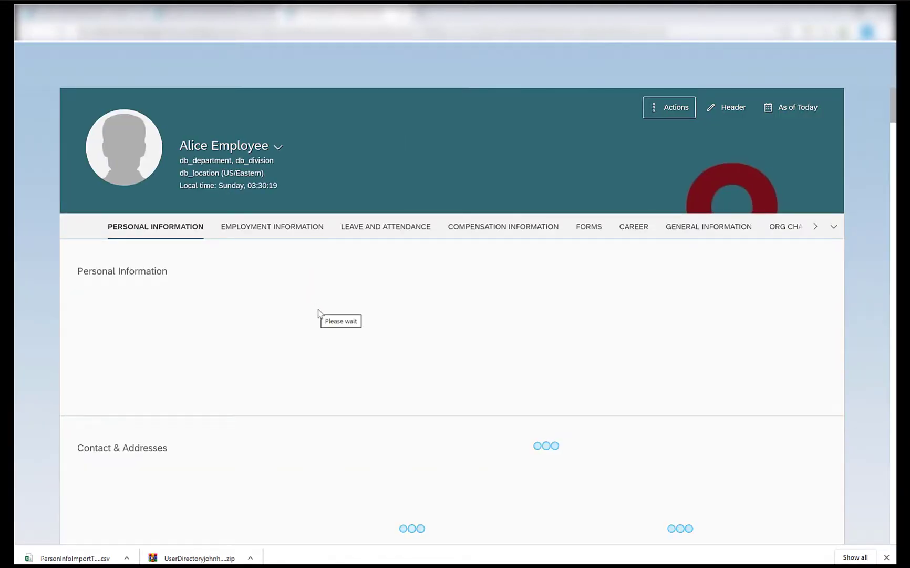
{"action": "scroll", "coordinate": [482, 350], "scroll_direction": "down", "scroll_amount": 5}
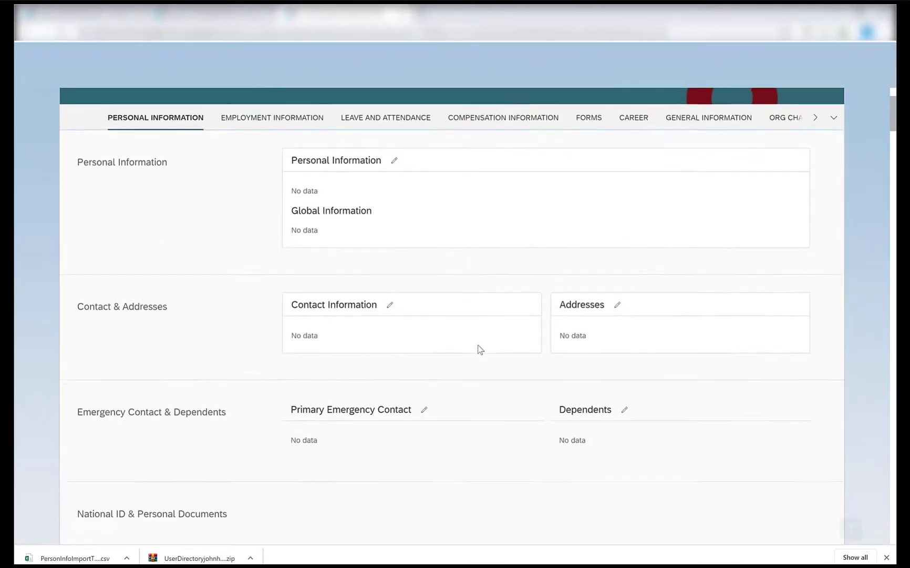
{"action": "scroll", "coordinate": [478, 348], "scroll_direction": "down", "scroll_amount": 1}
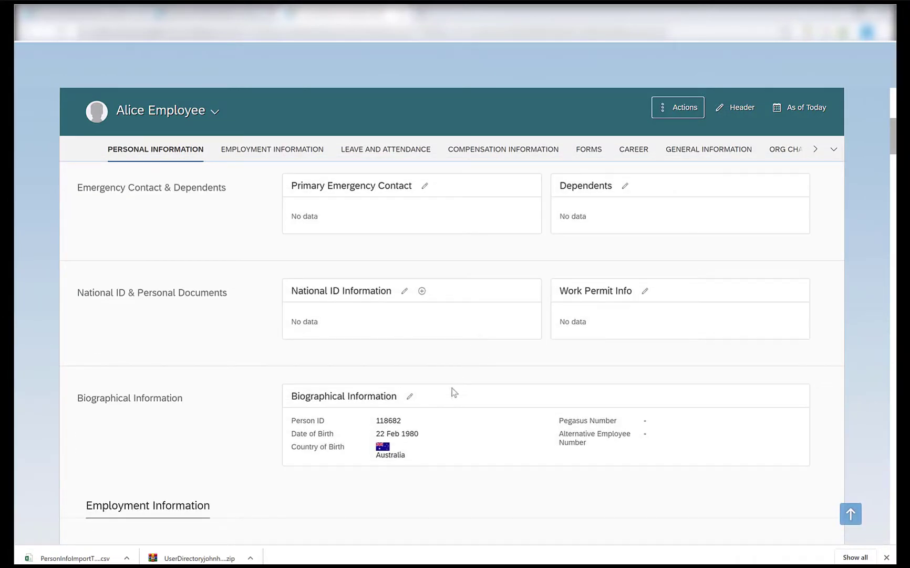
{"action": "scroll", "coordinate": [417, 421], "scroll_direction": "down", "scroll_amount": 1}
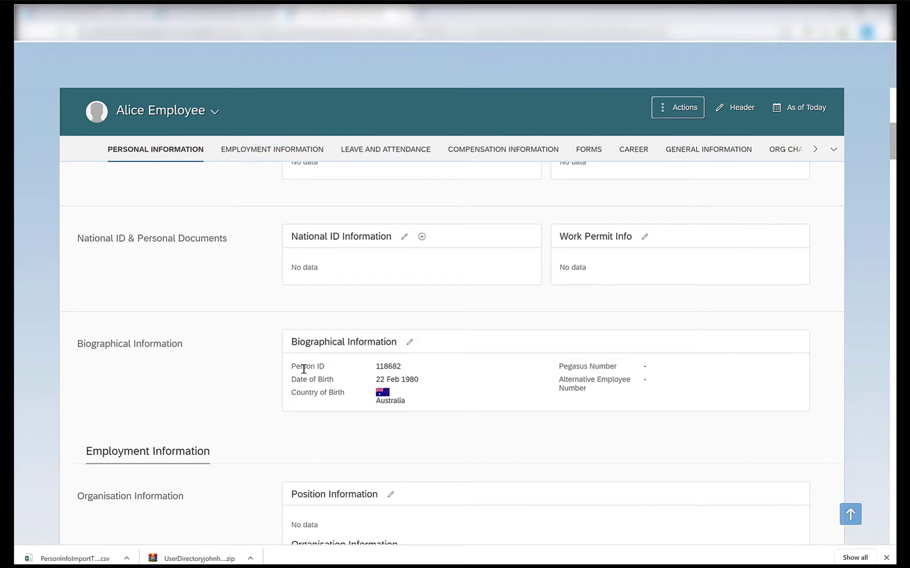
Compare the user ID, person ID and country of birth in the PersonInfoImportTemplate file with the profile's Biographical Information
{"action": "mouse_move", "coordinate": [320, 567]}
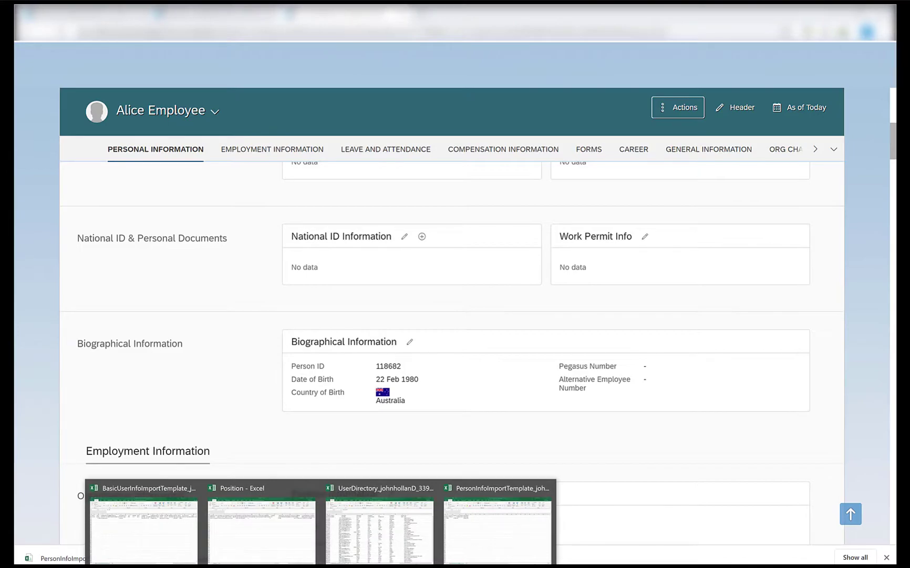
{"action": "left_click", "coordinate": [461, 513]}
{"action": "left_click", "coordinate": [72, 177]}
{"action": "left_click", "coordinate": [43, 178]}
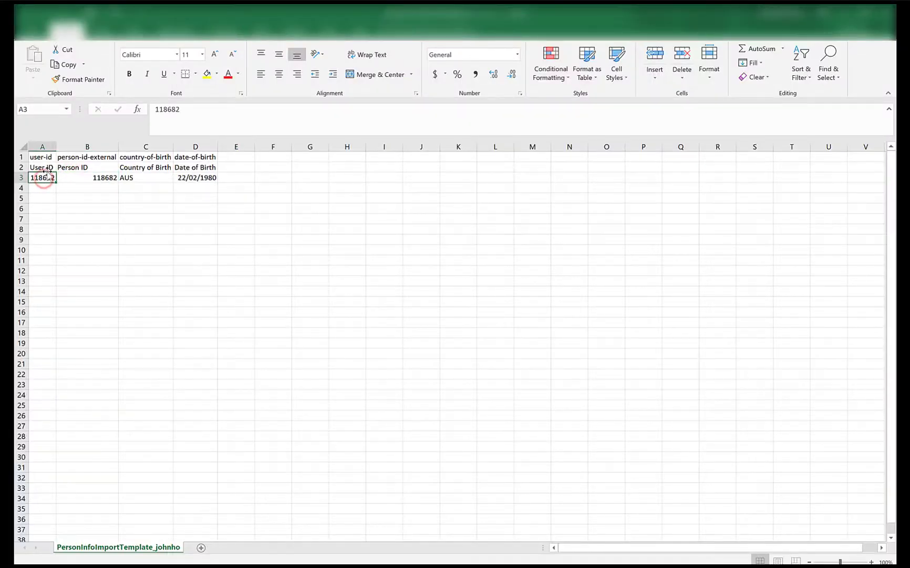
{"action": "left_click", "coordinate": [79, 178]}
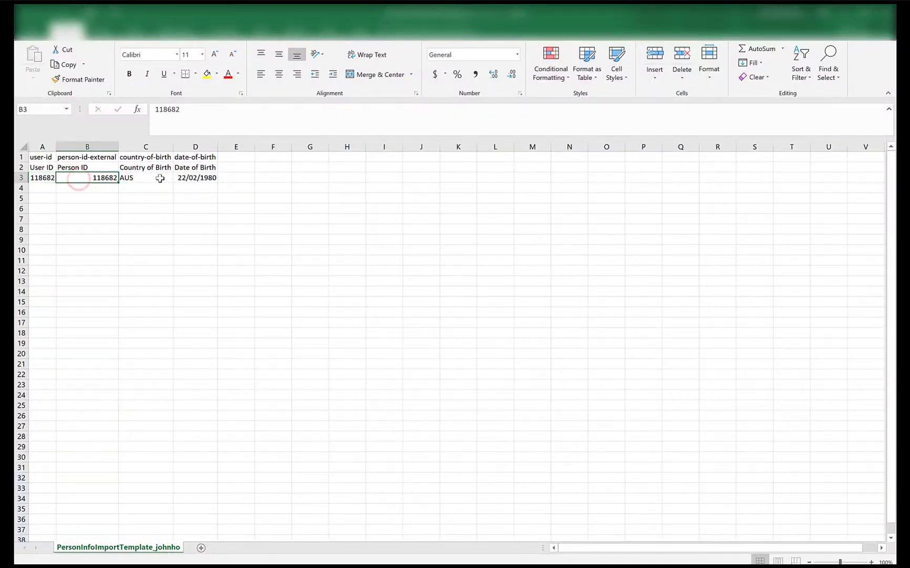
{"action": "left_click", "coordinate": [160, 178]}
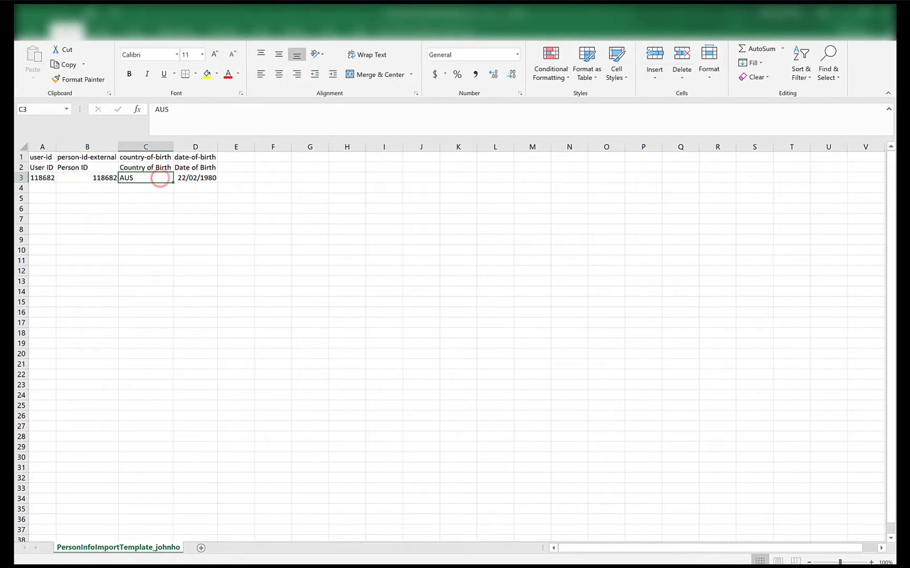
{"action": "left_click", "coordinate": [890, 13]}
{"action": "left_click_drag", "start_coordinate": [297, 342], "coordinate": [367, 342]}
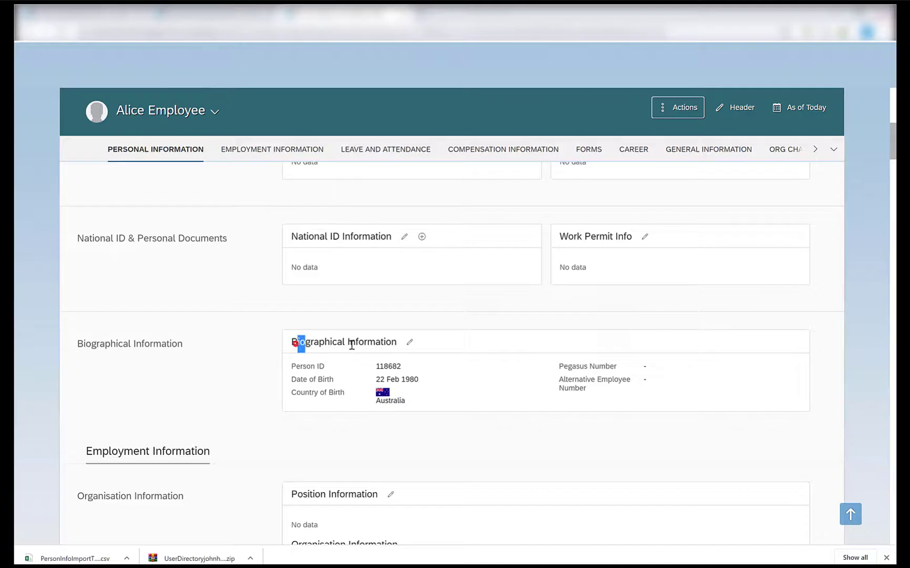
{"action": "left_click", "coordinate": [473, 387]}
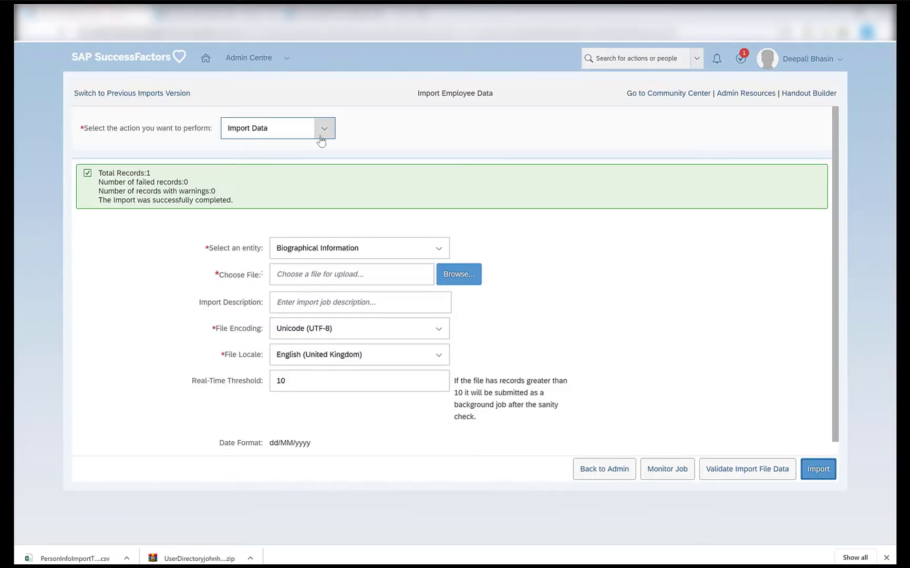
Return to Import Employee Data, set the action to Download Template and choose the Employment Details entity
{"action": "left_click", "coordinate": [321, 138]}
{"action": "left_click", "coordinate": [272, 172]}
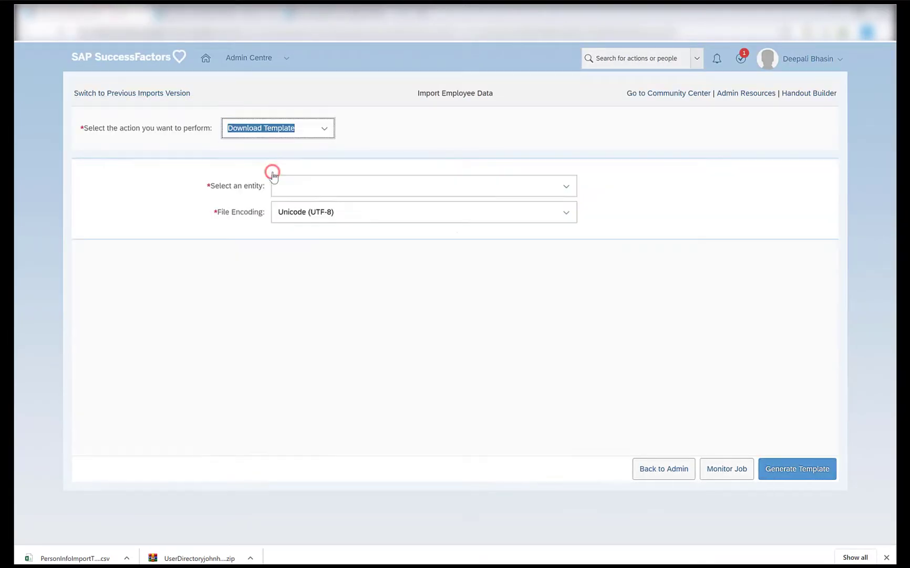
{"action": "left_click", "coordinate": [566, 185]}
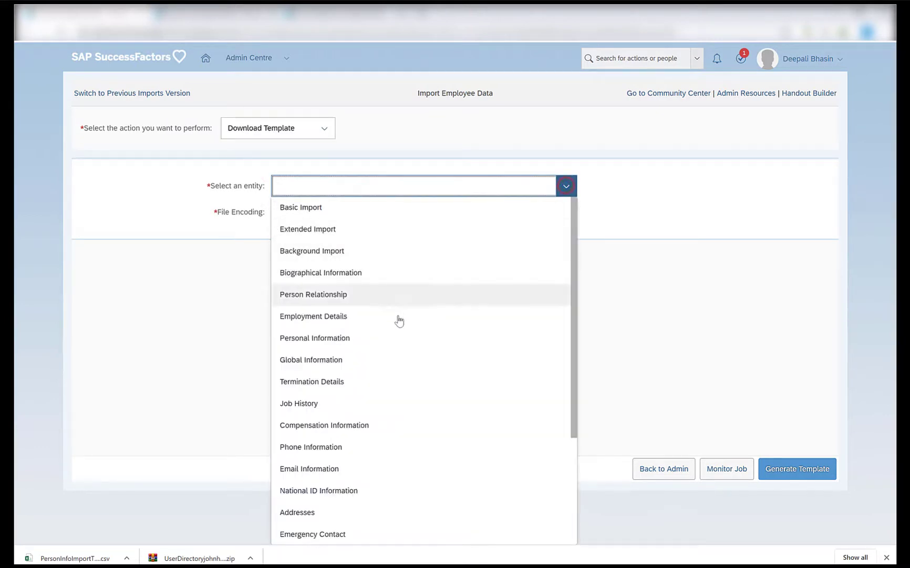
{"action": "left_click", "coordinate": [399, 320]}
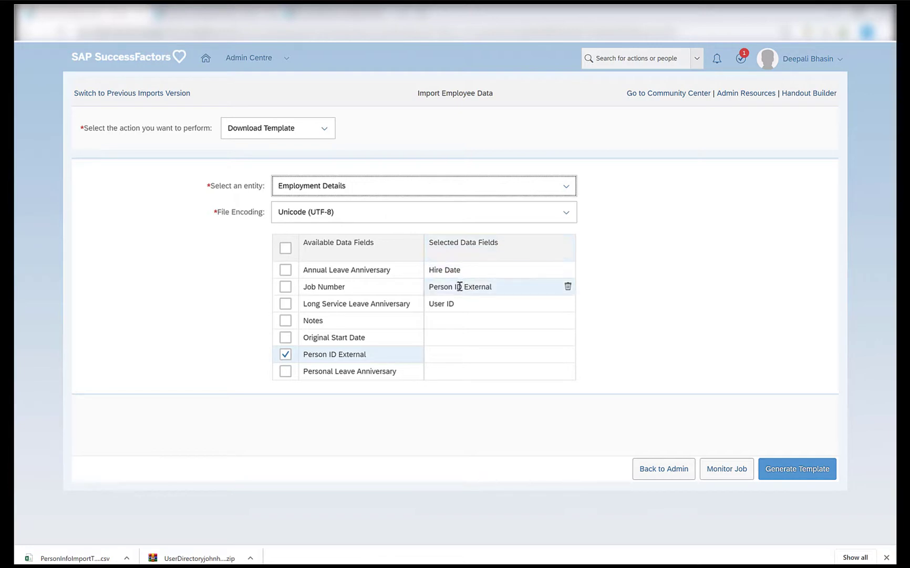
Remove and re-add Person ID External in the selected data fields, and add Original Start Date and Notes
{"action": "left_click", "coordinate": [568, 287]}
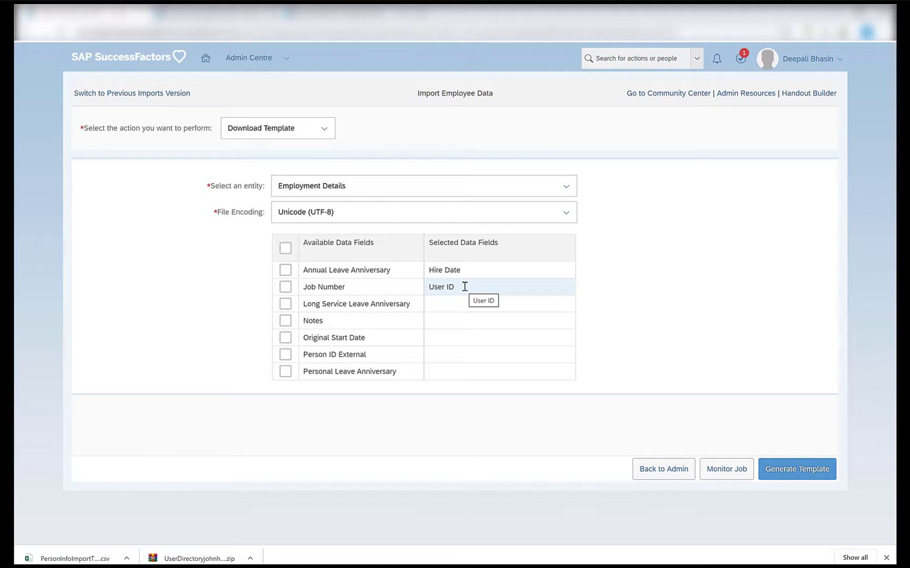
{"action": "left_click", "coordinate": [285, 354]}
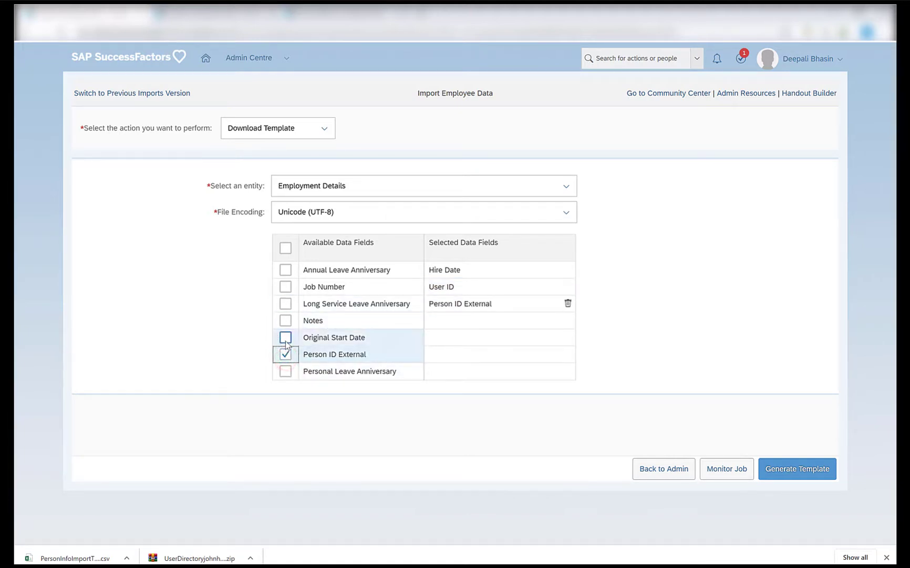
{"action": "left_click", "coordinate": [286, 337]}
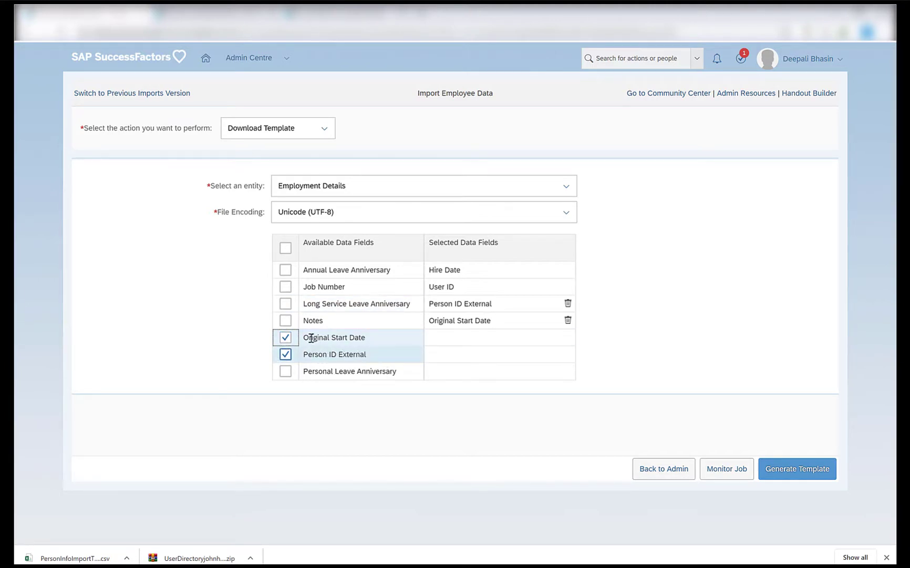
{"action": "left_click", "coordinate": [366, 320]}
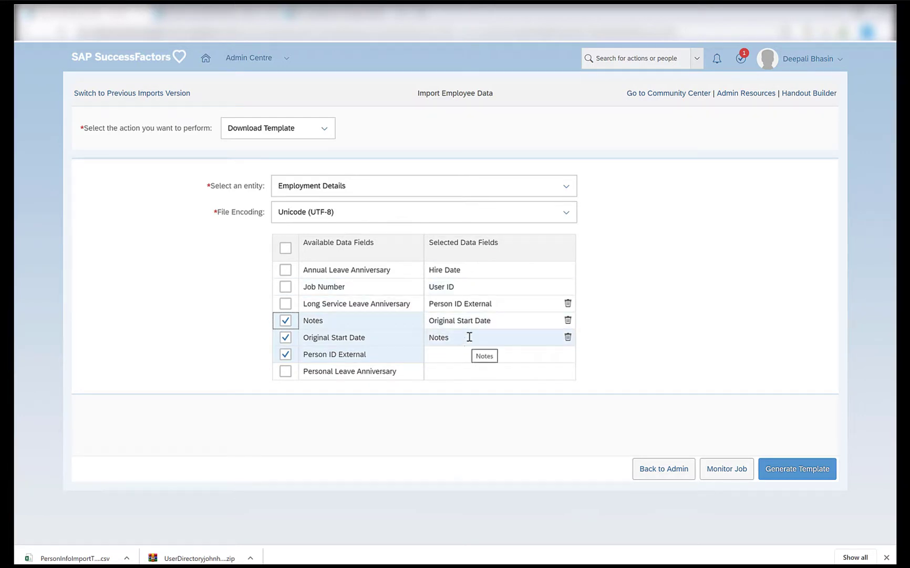
Generate the Employment Details template and open the downloaded EmploymentInfoImportTemplate file from its folder
{"action": "left_click", "coordinate": [794, 468]}
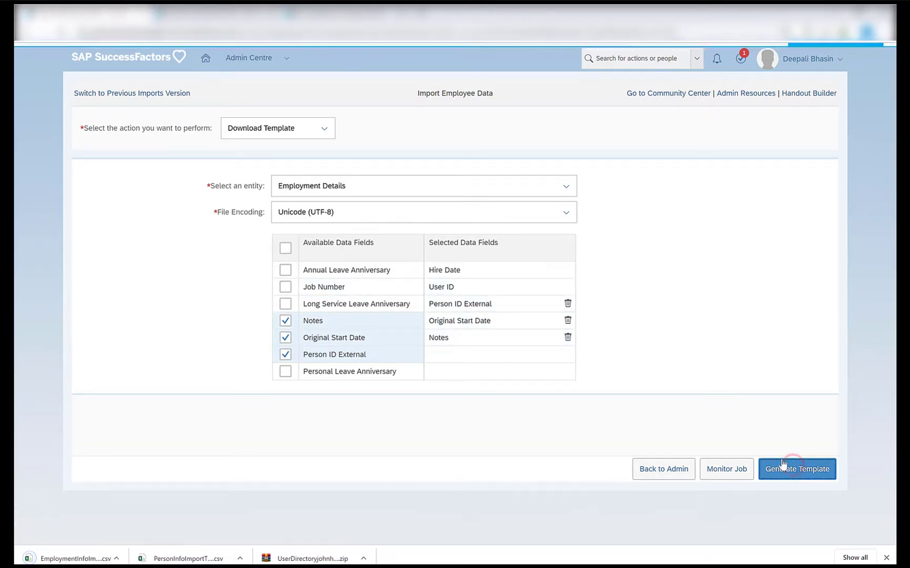
{"action": "left_click", "coordinate": [127, 558]}
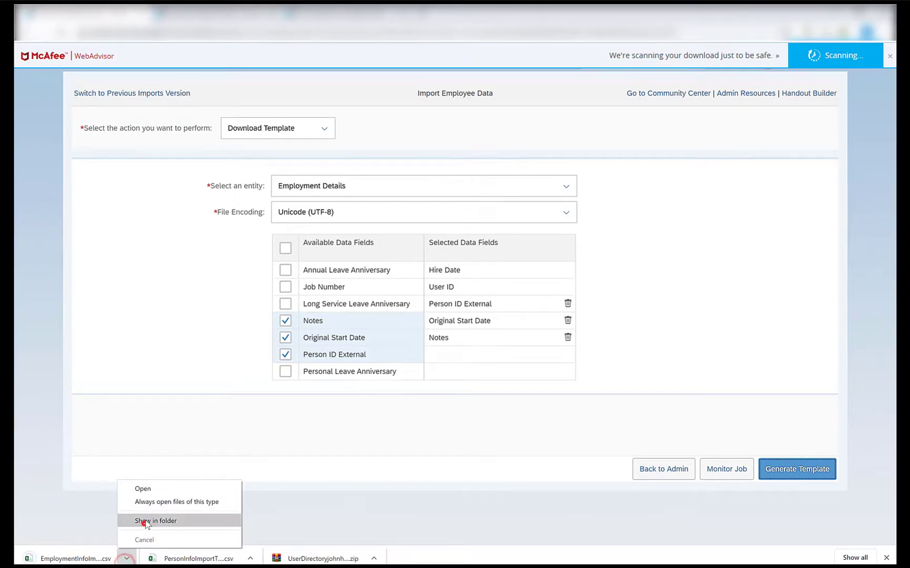
{"action": "left_click", "coordinate": [143, 522]}
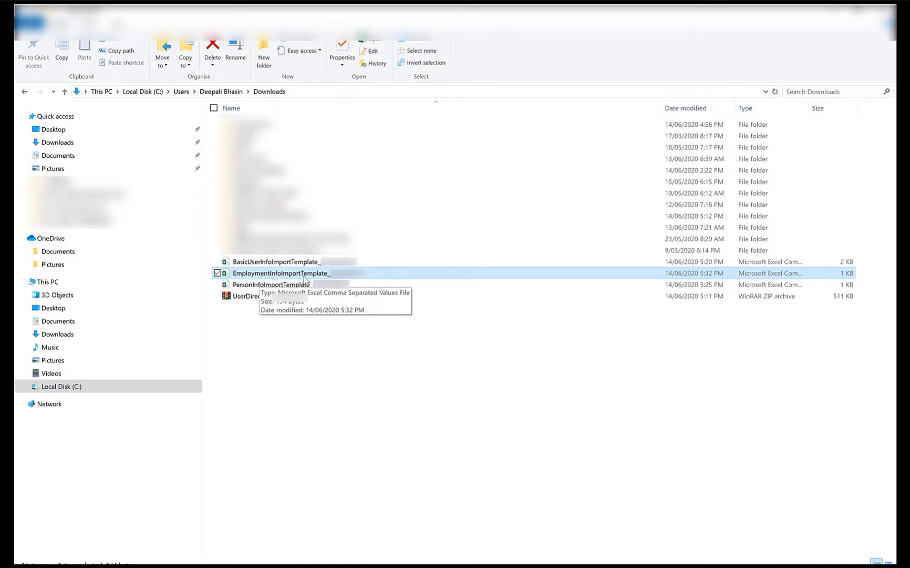
{"action": "double_click", "coordinate": [399, 276]}
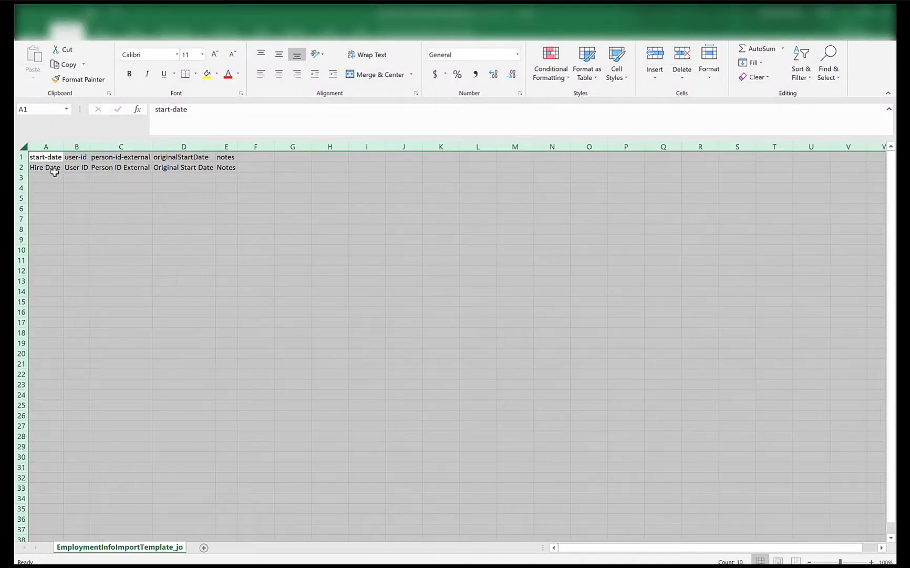
Enter 01/01/2018 as the hire date in cell A3
{"action": "left_click", "coordinate": [51, 177]}
{"action": "left_click", "coordinate": [199, 126]}
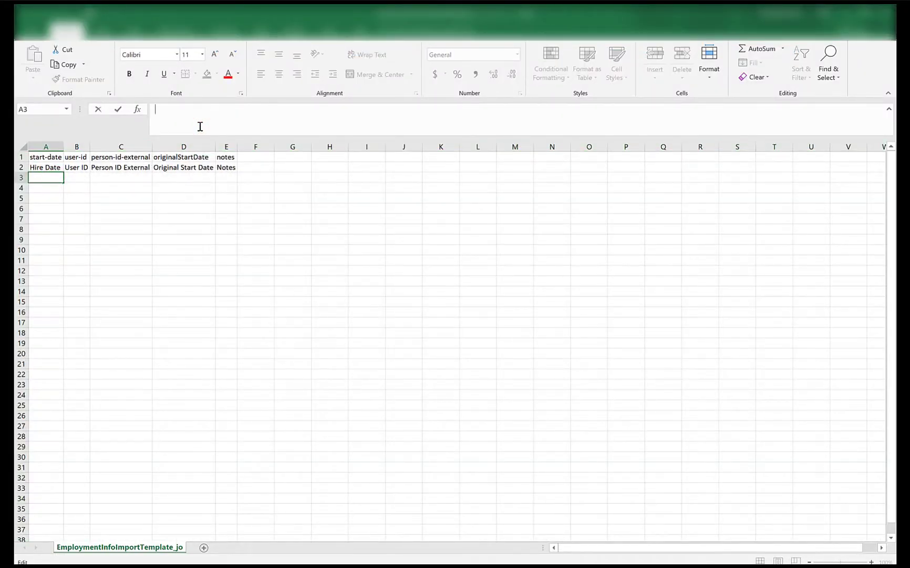
{"action": "type", "text": "01/01/2018"}
Enter the employee's user ID in cell B3 and copy it to the Person ID External cell C3
{"action": "left_click", "coordinate": [72, 177]}
{"action": "left_click", "coordinate": [183, 121]}
{"action": "type", "text": "1186"}
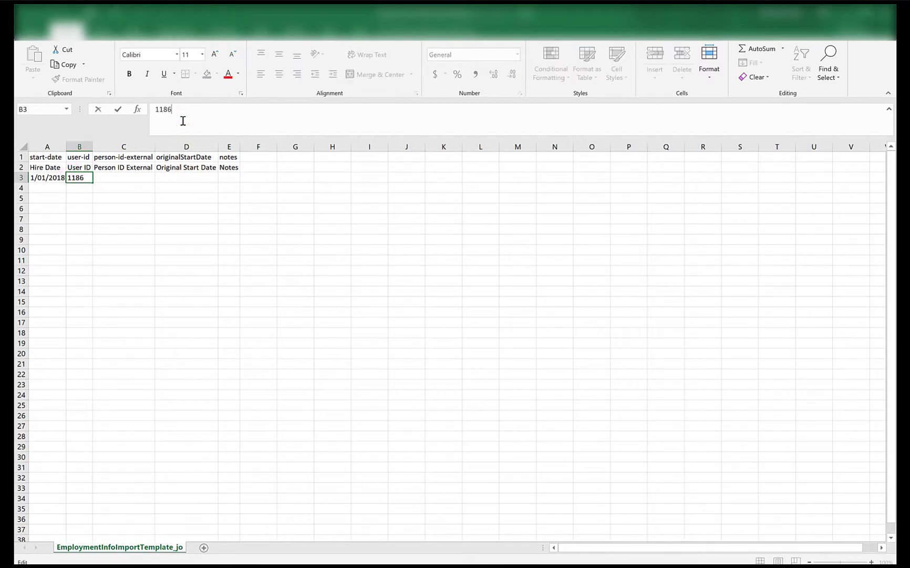
{"action": "double_click", "coordinate": [196, 114]}
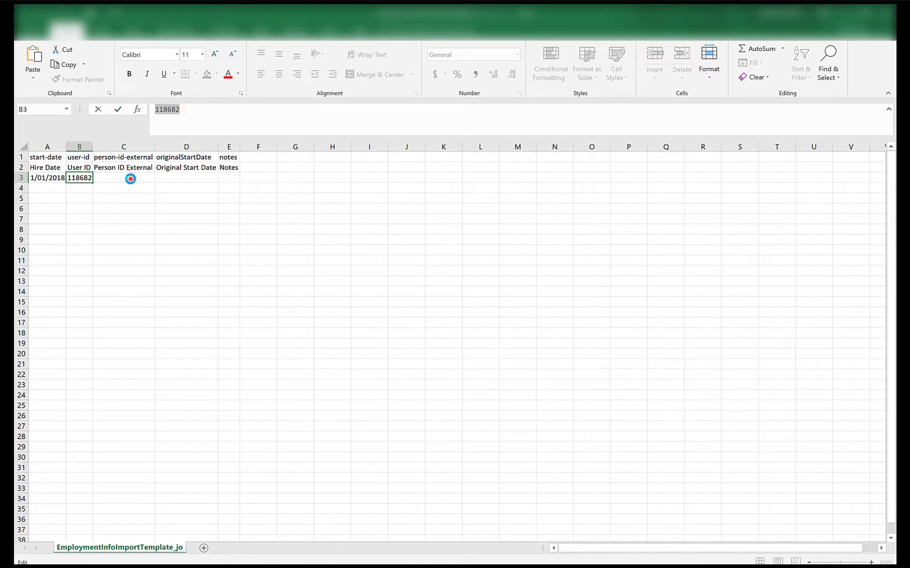
{"action": "key", "text": "ctrl+c"}
{"action": "left_click", "coordinate": [131, 179]}
{"action": "key", "text": "ctrl+v"}
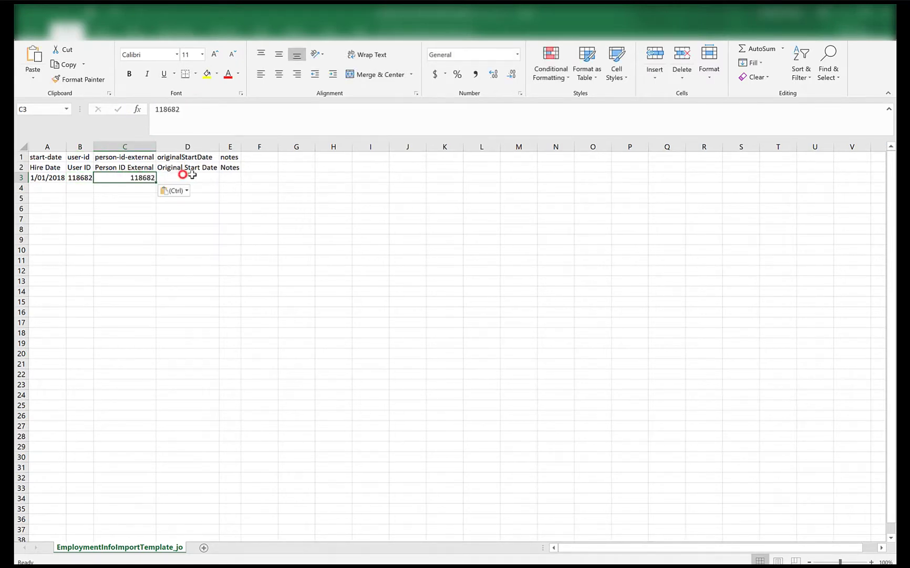
Copy the hire date from A3 into the Original Start Date cell D3
{"action": "left_click", "coordinate": [184, 175]}
{"action": "left_click", "coordinate": [46, 179]}
{"action": "key", "text": "ctrl+c"}
{"action": "left_click", "coordinate": [161, 177]}
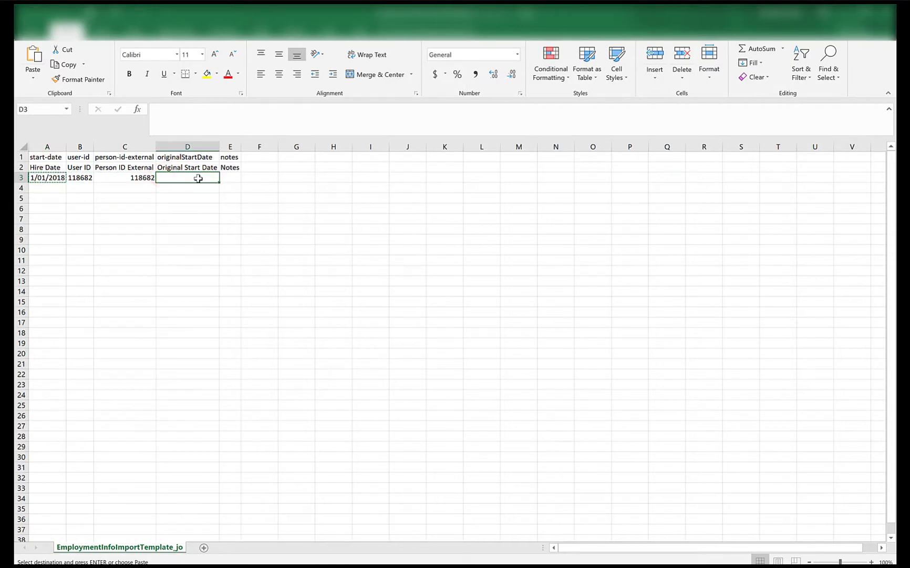
{"action": "key", "text": "ctrl+v"}
{"action": "left_click", "coordinate": [229, 178]}
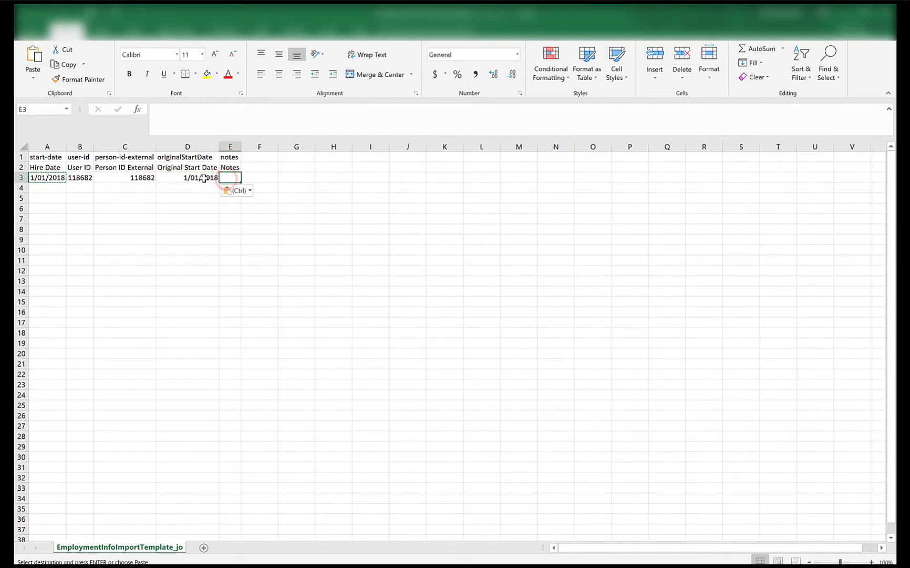
{"action": "left_click", "coordinate": [204, 178]}
{"action": "key", "text": "Escape"}
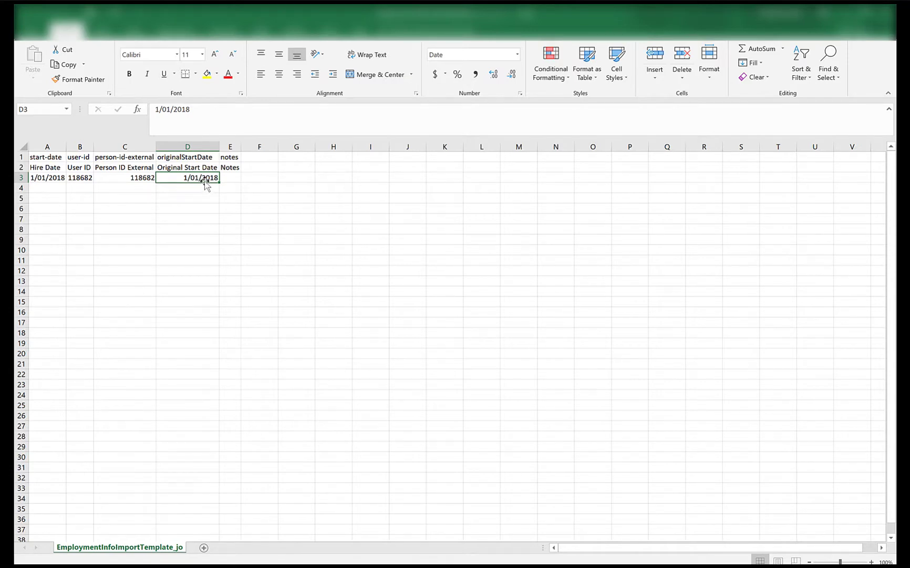
Widen the Notes column E and enter "Employment Details Import" in cell E3
{"action": "left_click_drag", "start_coordinate": [247, 147], "coordinate": [293, 148]}
{"action": "left_click", "coordinate": [253, 178]}
{"action": "left_click", "coordinate": [222, 124]}
{"action": "type", "text": "Employment De"}
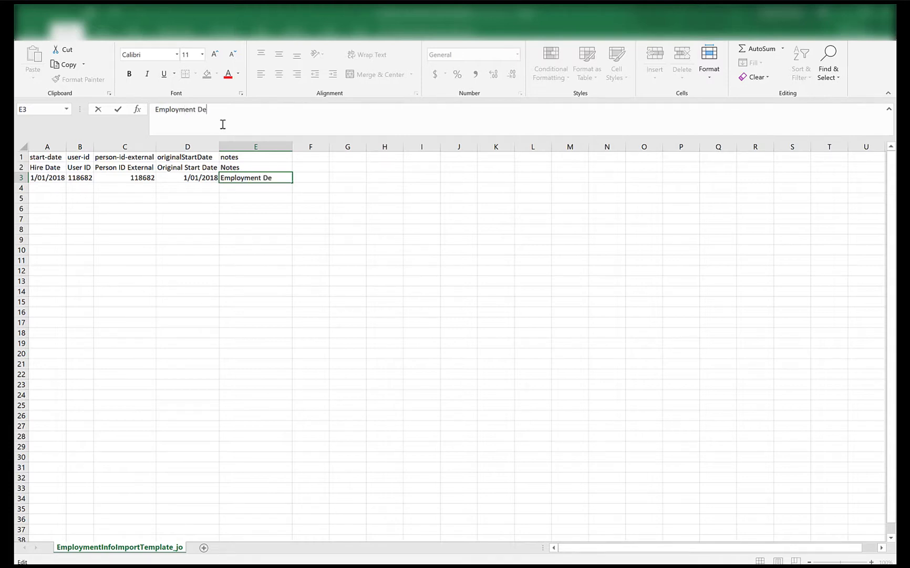
{"action": "type", "text": "tails Import"}
{"action": "key", "text": "ctrl+Return"}
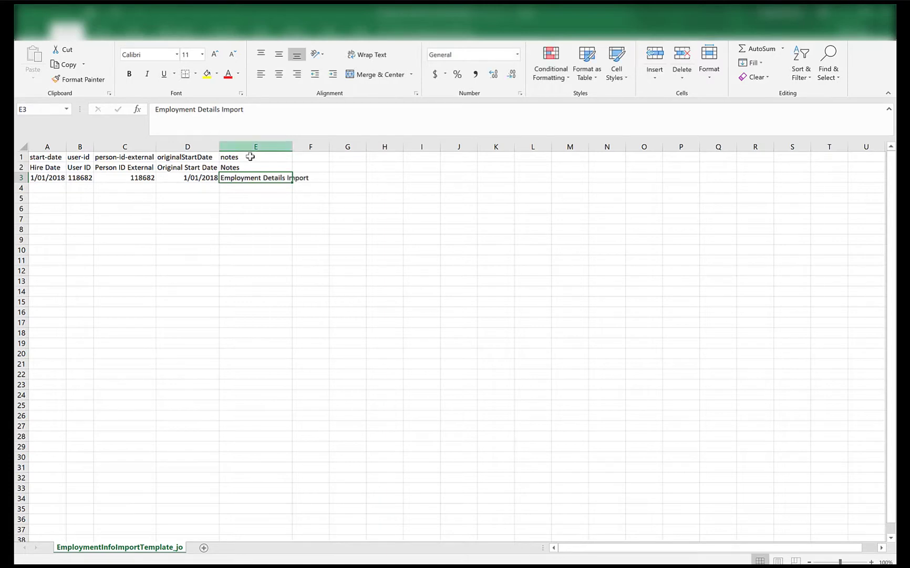
Switch back to SuccessFactors, set the action to Import Data and choose the Employment Details entity
{"action": "key", "text": "alt+Tab"}
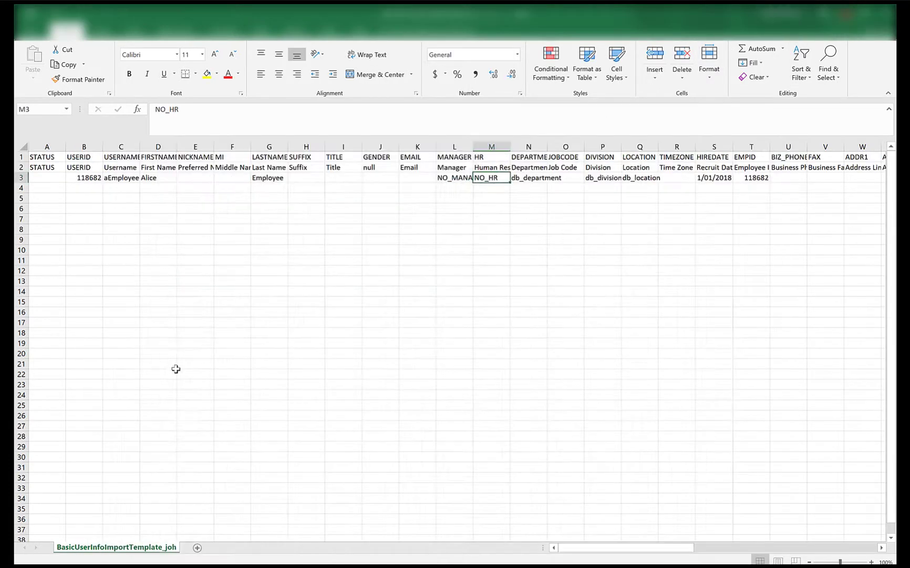
{"action": "key", "text": "alt+Tab"}
{"action": "left_click", "coordinate": [322, 129]}
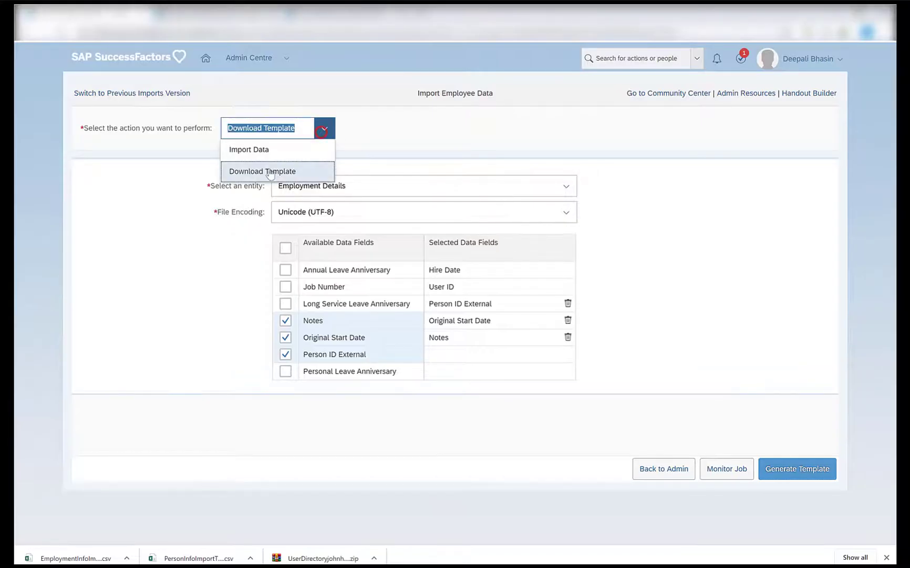
{"action": "left_click", "coordinate": [261, 149]}
{"action": "left_click", "coordinate": [435, 190]}
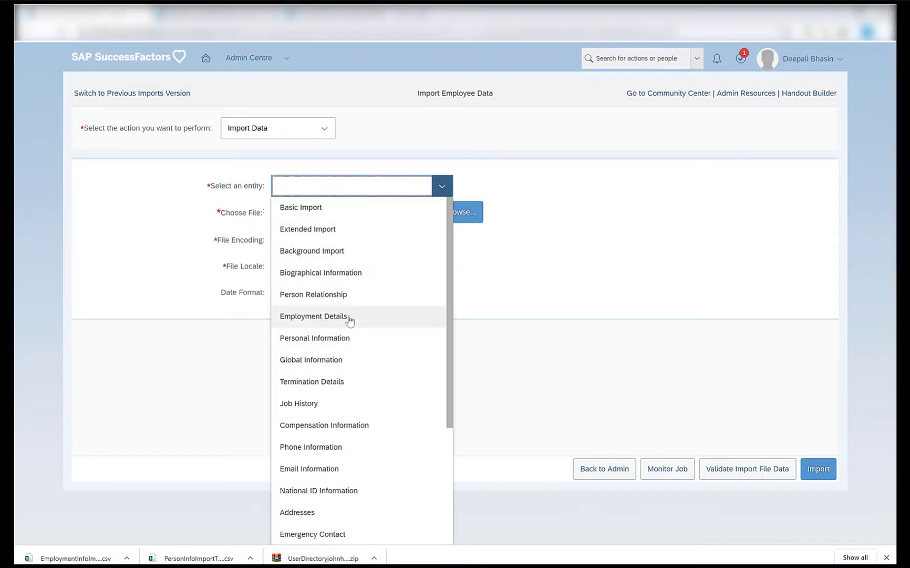
{"action": "left_click", "coordinate": [349, 317]}
Select the EmploymentInfoImportTemplate file from Downloads for the import upload
{"action": "left_click", "coordinate": [445, 217]}
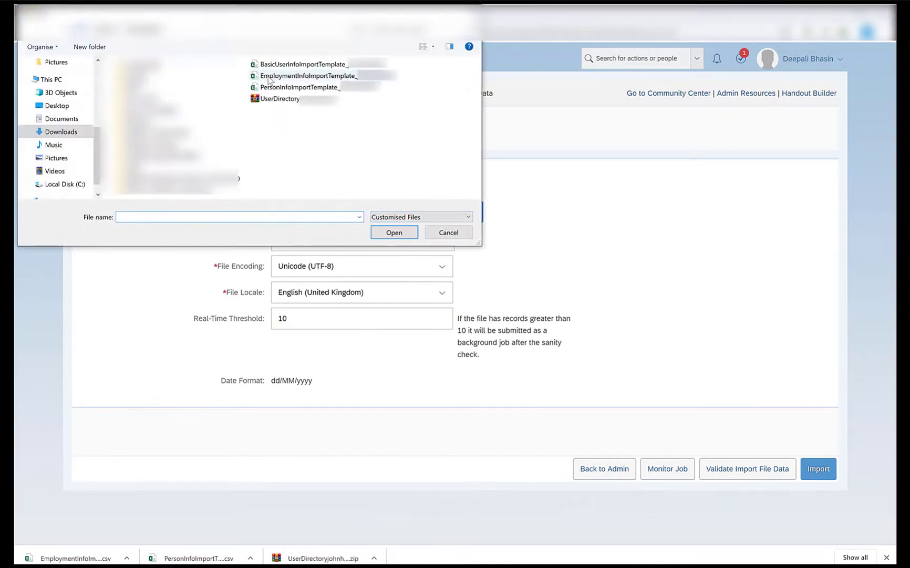
{"action": "left_click", "coordinate": [311, 75]}
{"action": "left_click", "coordinate": [394, 233]}
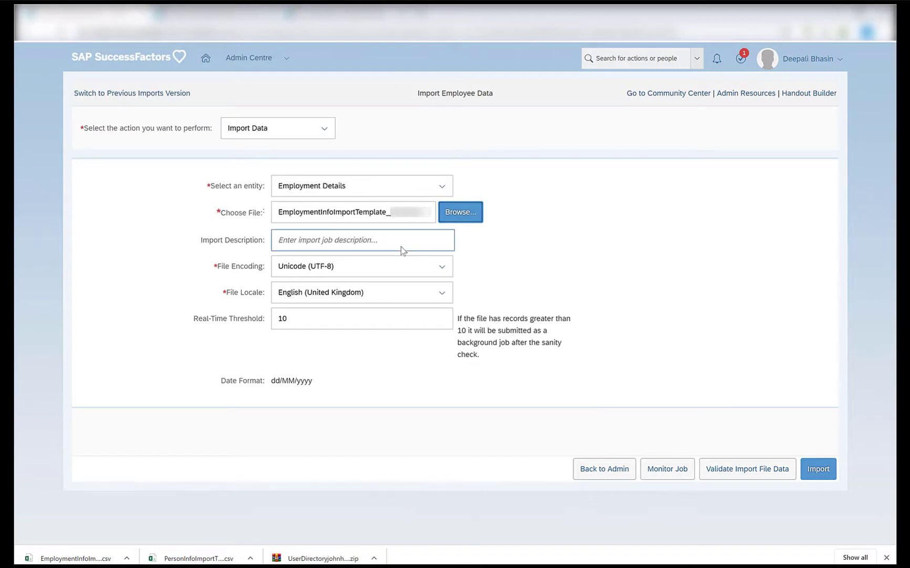
Validate the selected Employment Details import file and import its data
{"action": "left_click", "coordinate": [372, 244]}
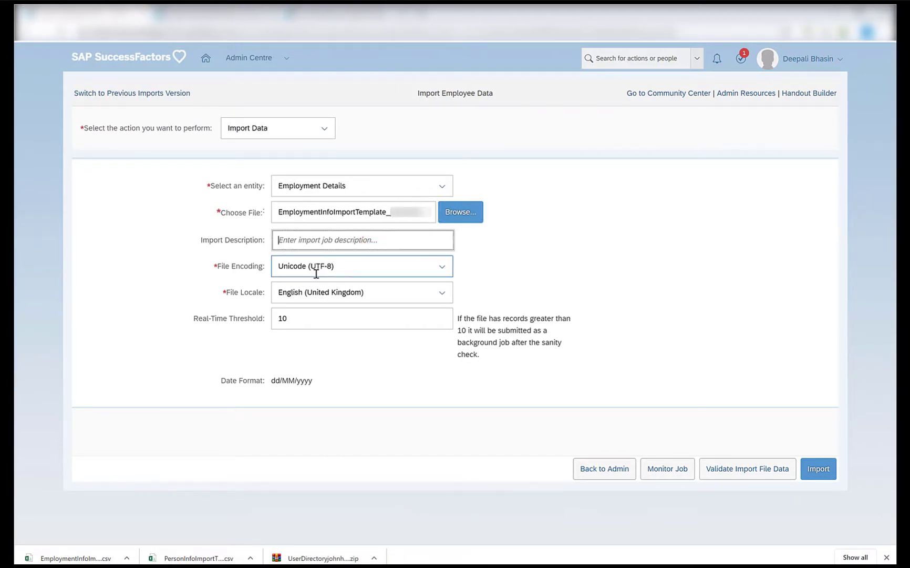
{"action": "left_click", "coordinate": [751, 469]}
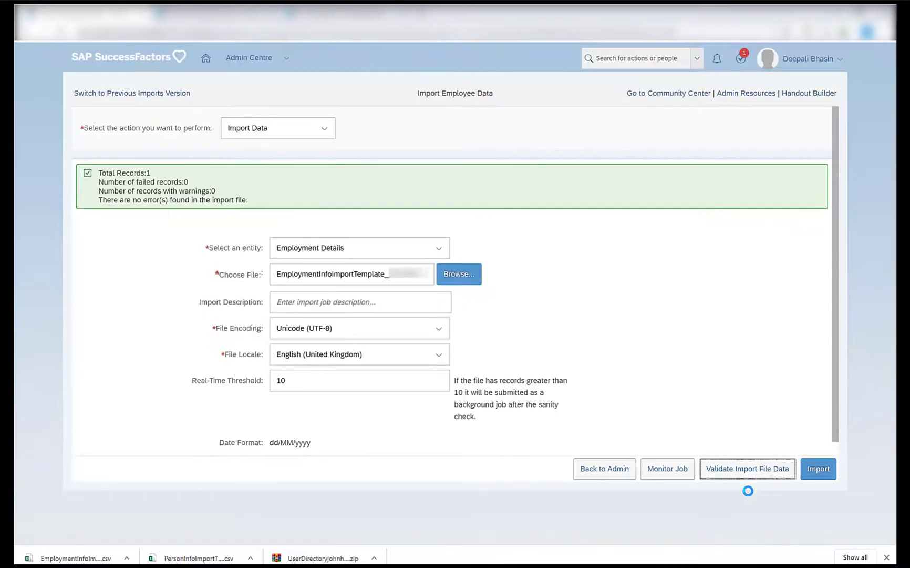
{"action": "left_click", "coordinate": [119, 172]}
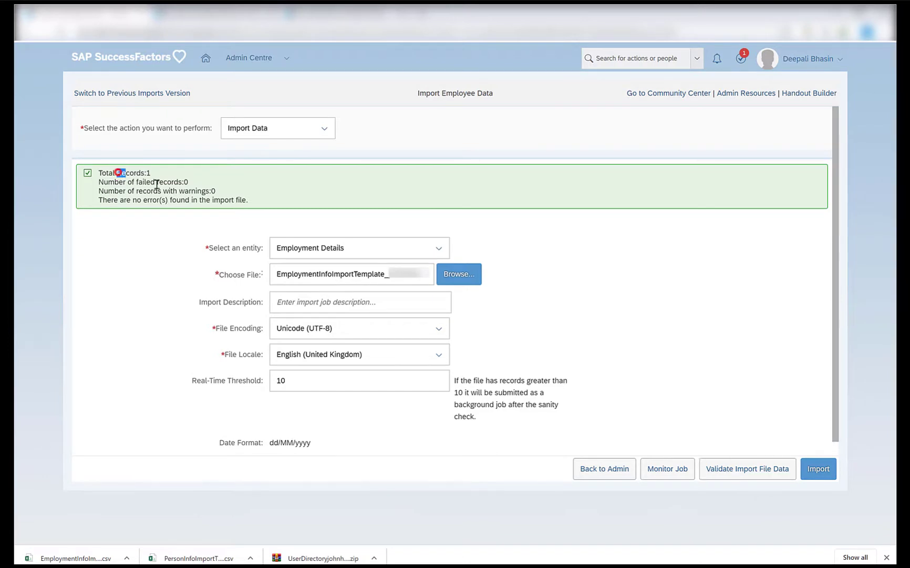
{"action": "left_click", "coordinate": [817, 469]}
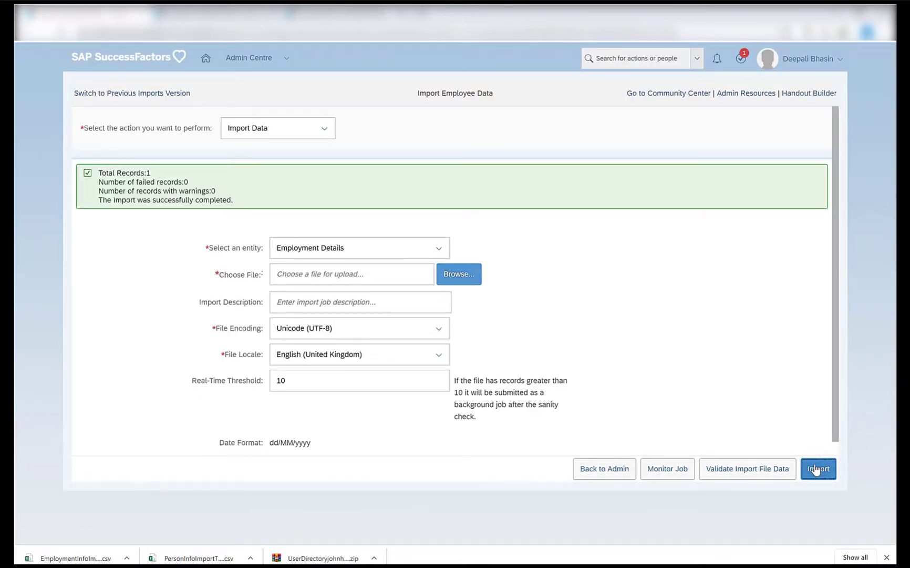
Reload the employee's profile and check the hire date, original start date and notes under Employment Details
{"action": "left_click", "coordinate": [306, 23]}
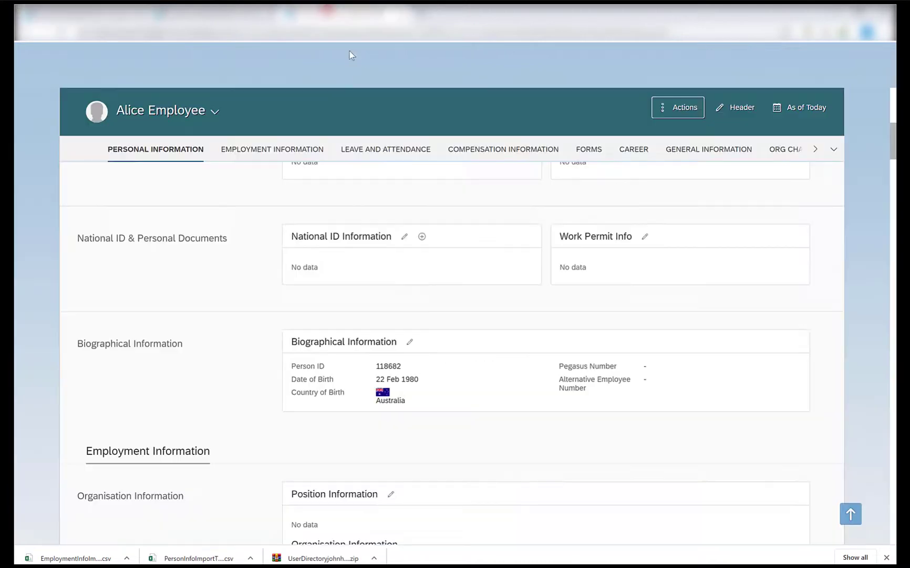
{"action": "left_click", "coordinate": [128, 37]}
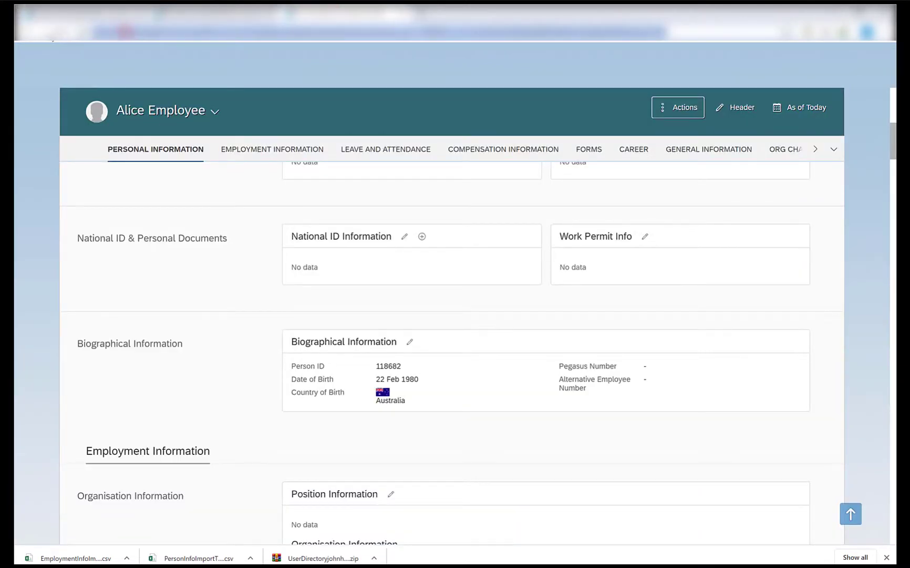
{"action": "key", "text": "Return"}
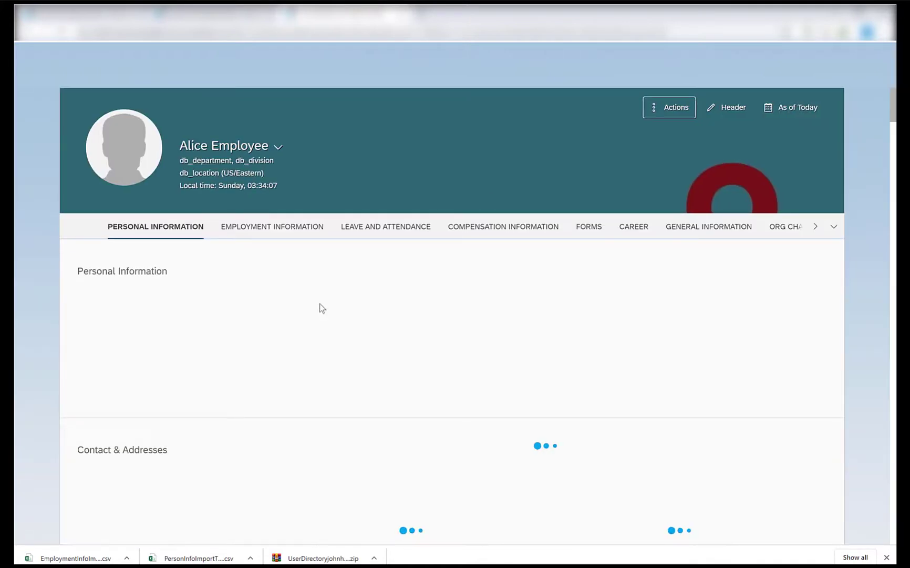
{"action": "left_click", "coordinate": [298, 230]}
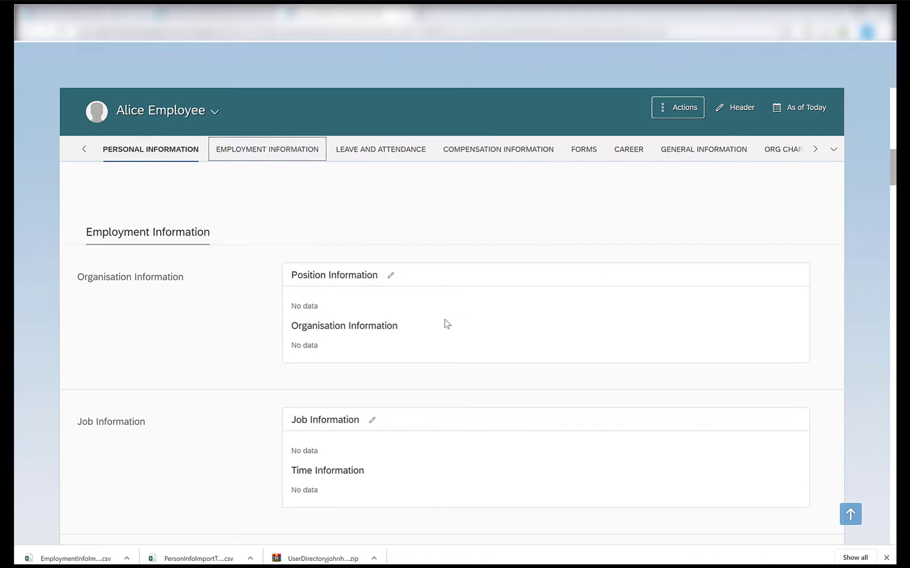
{"action": "scroll", "coordinate": [298, 376], "scroll_direction": "down", "scroll_amount": 5}
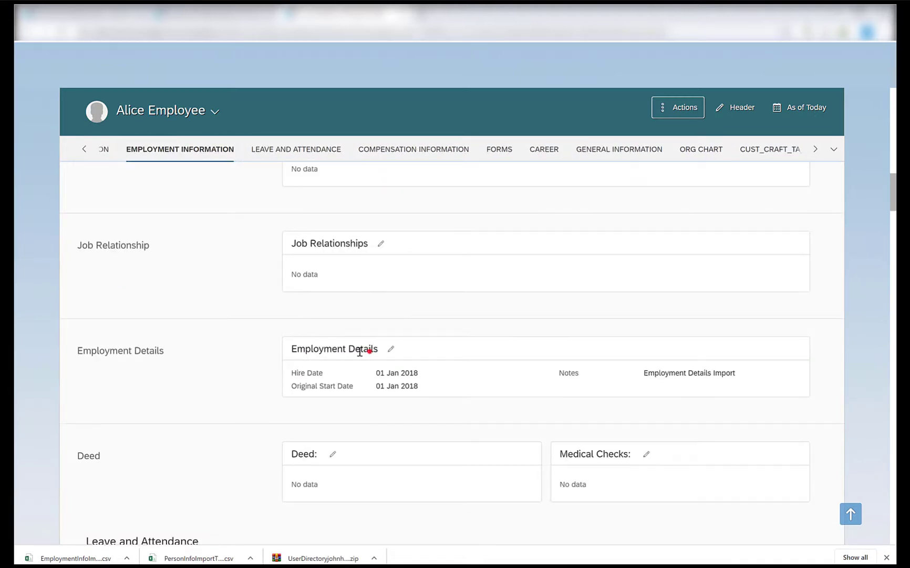
{"action": "left_click_drag", "start_coordinate": [292, 349], "coordinate": [372, 350]}
{"action": "left_click_drag", "start_coordinate": [294, 373], "coordinate": [444, 380]}
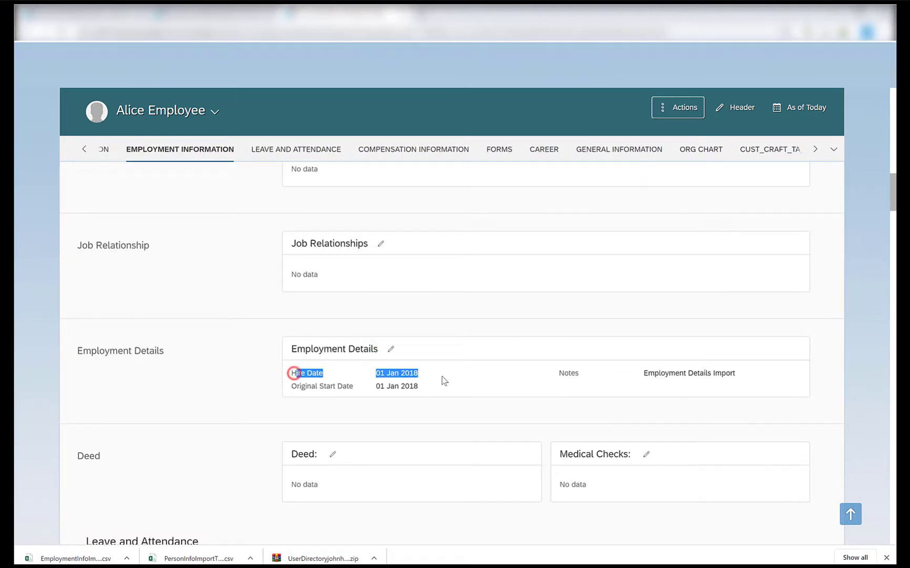
{"action": "left_click_drag", "start_coordinate": [341, 376], "coordinate": [758, 374]}
{"action": "left_click", "coordinate": [758, 373]}
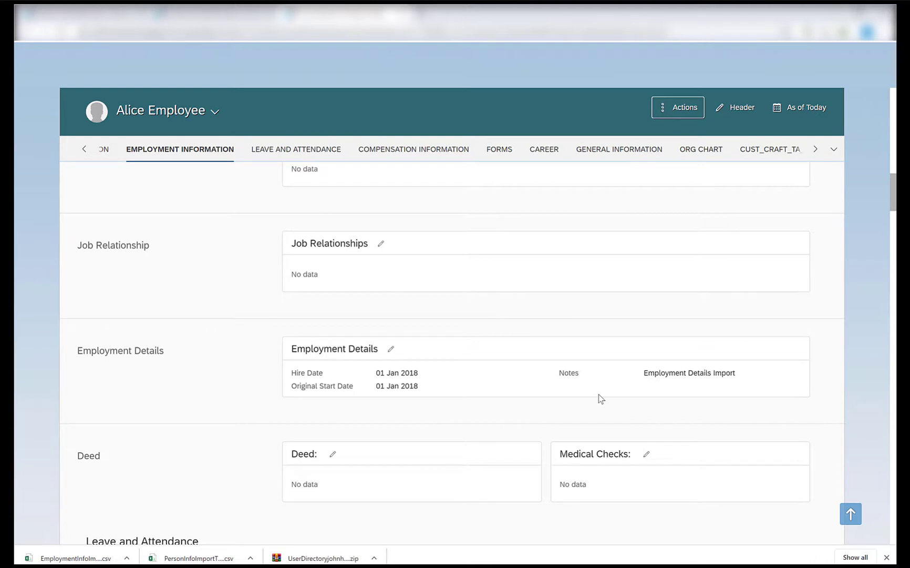
Return to Import Employee Data, set the action to Download Template and choose the Job History entity
{"action": "key", "text": "ctrl+Tab"}
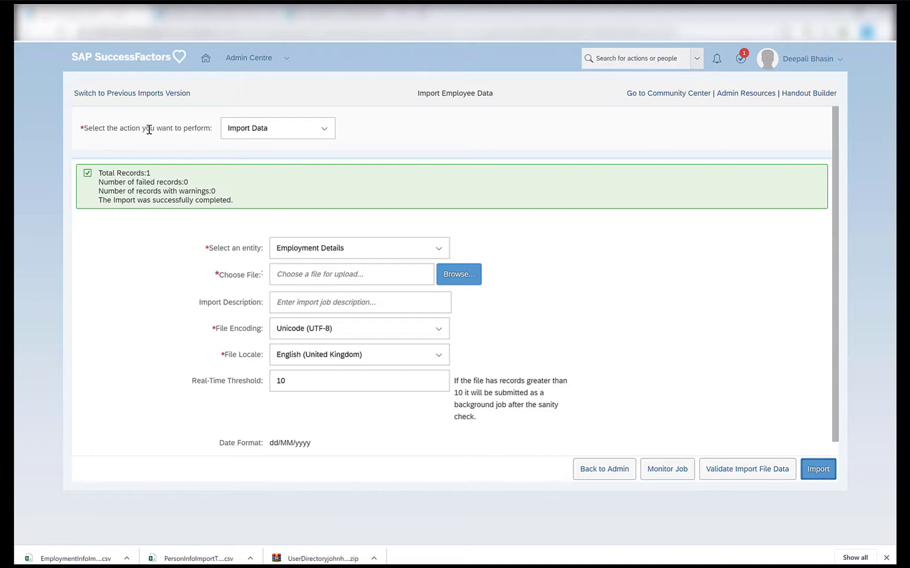
{"action": "key", "text": "Up"}
{"action": "left_click", "coordinate": [566, 186]}
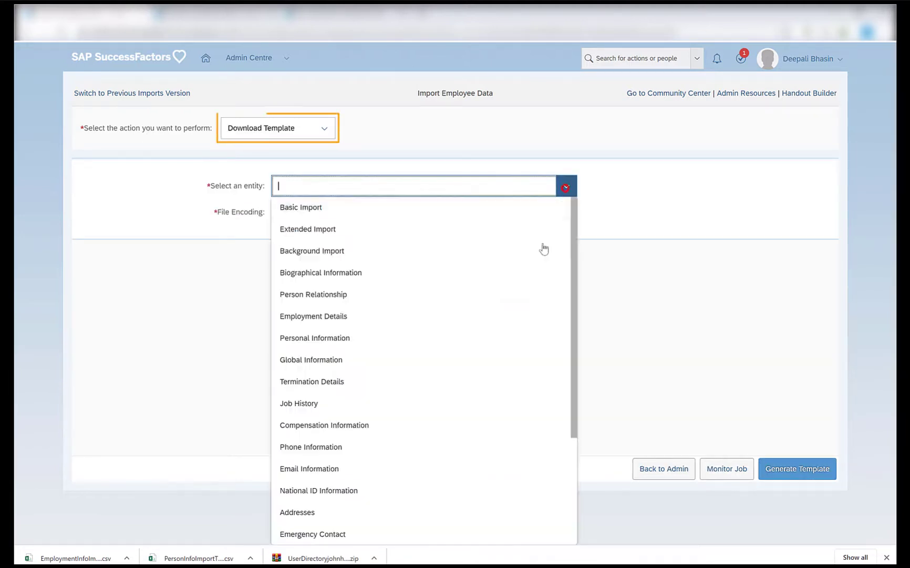
{"action": "left_click", "coordinate": [430, 405]}
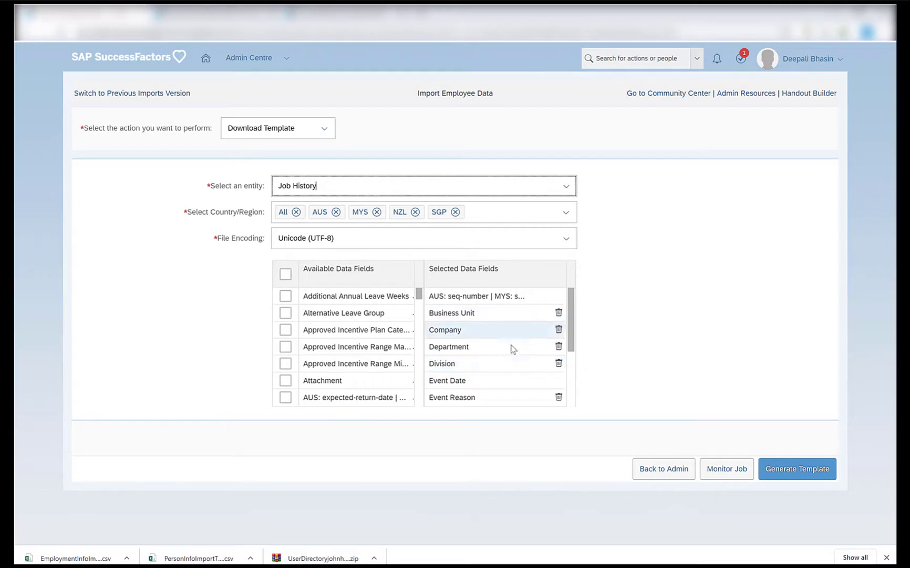
Review the available and selected Job History data fields and generate the template with the default selection
{"action": "scroll", "coordinate": [512, 346], "scroll_direction": "down", "scroll_amount": 2}
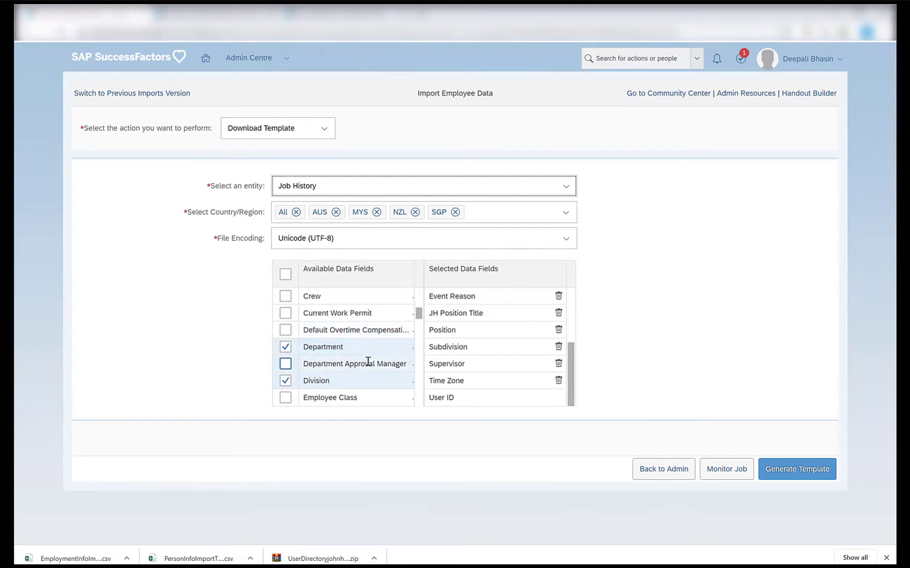
{"action": "scroll", "coordinate": [375, 342], "scroll_direction": "down", "scroll_amount": 4}
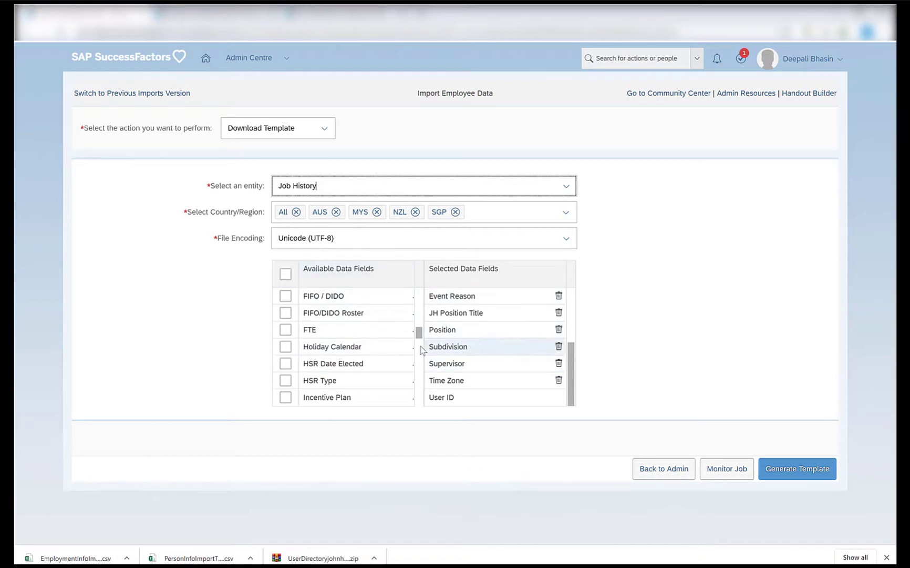
{"action": "scroll", "coordinate": [371, 346], "scroll_direction": "down", "scroll_amount": 6}
{"action": "scroll", "coordinate": [372, 345], "scroll_direction": "down", "scroll_amount": 10}
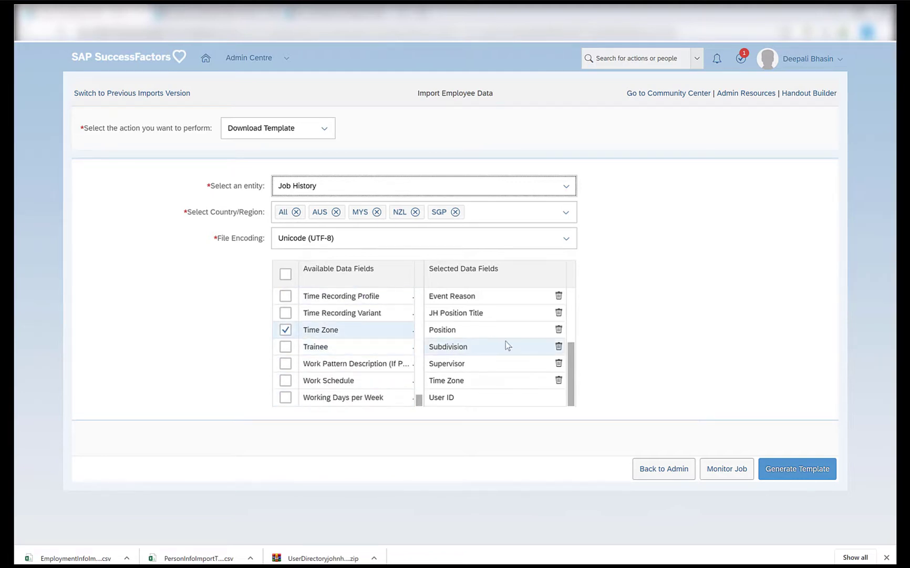
{"action": "left_click", "coordinate": [796, 469]}
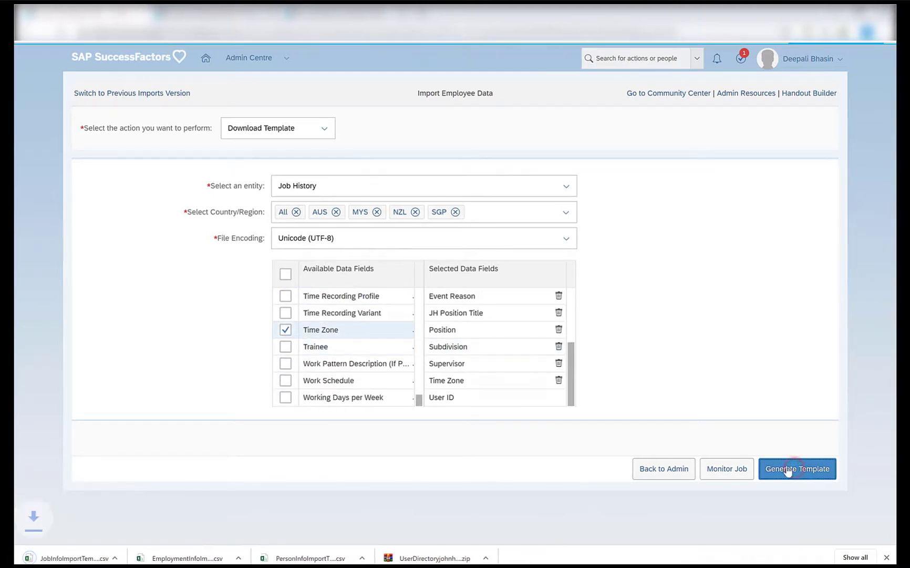
Show the downloaded JobInfoImportTemplate file in its folder and open it in Excel
{"action": "left_click", "coordinate": [127, 558]}
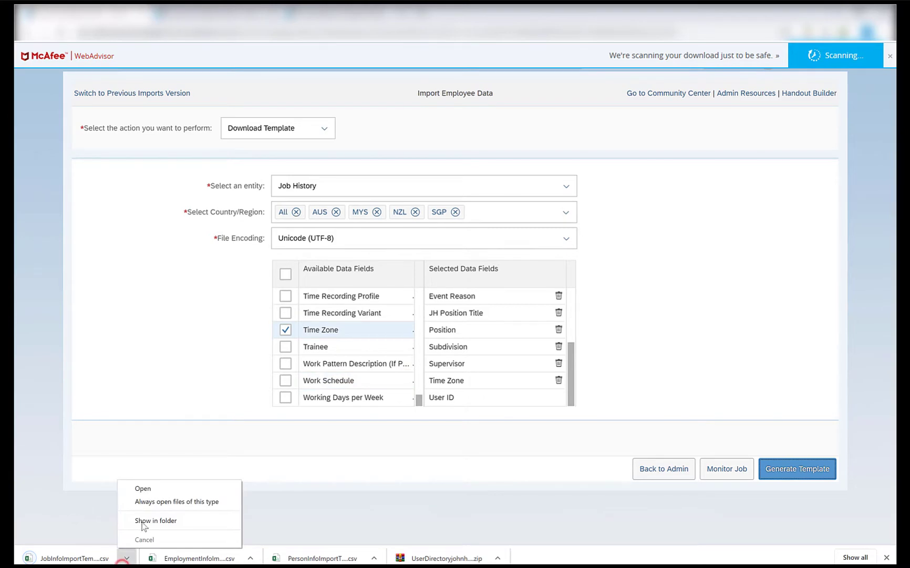
{"action": "left_click", "coordinate": [140, 520]}
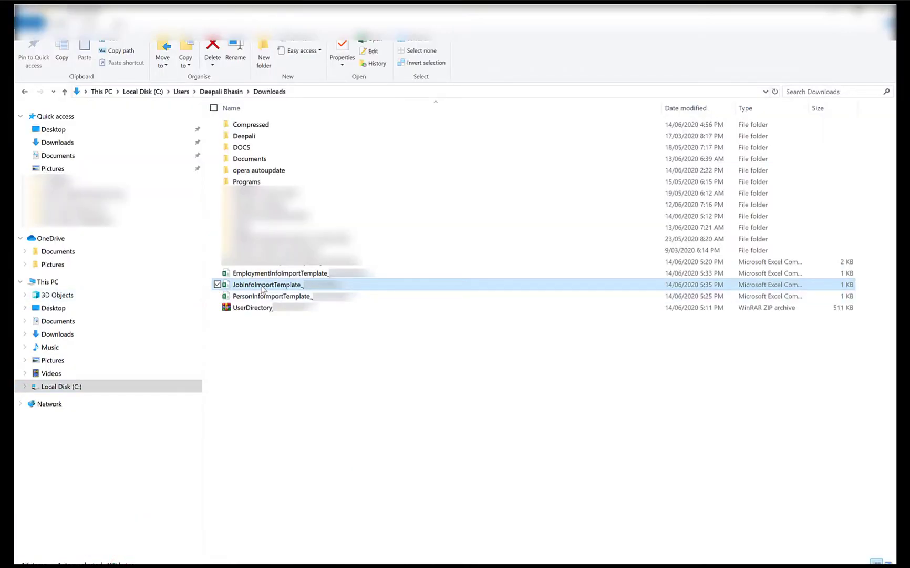
{"action": "double_click", "coordinate": [324, 288]}
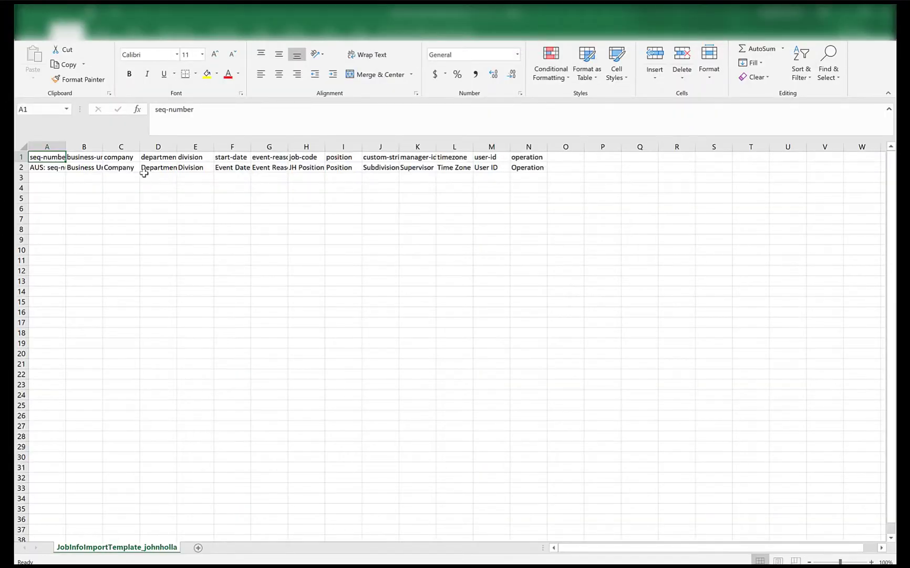
Close the open UserDirectory and BasicUserInfoImportTemplate workbooks, keeping the job info template open
{"action": "left_click", "coordinate": [132, 178]}
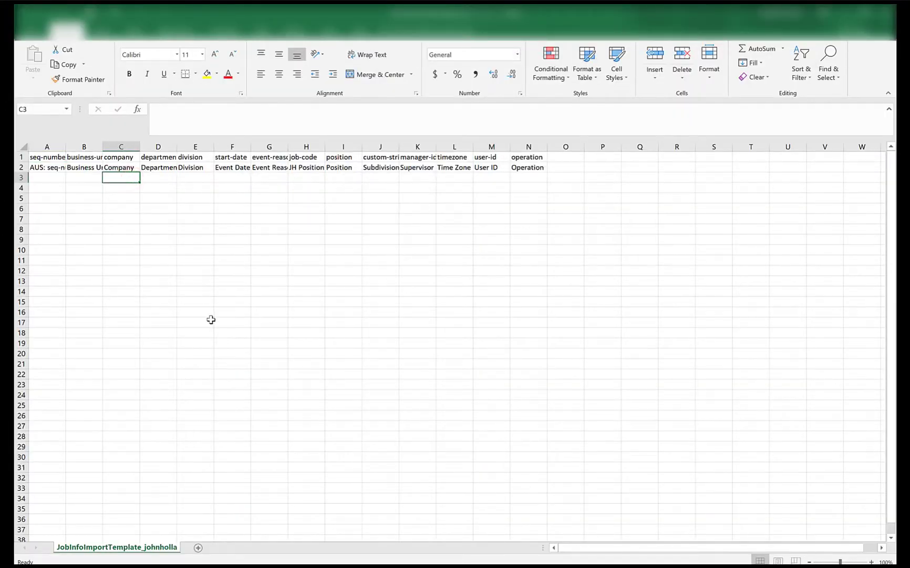
{"action": "mouse_move", "coordinate": [321, 566]}
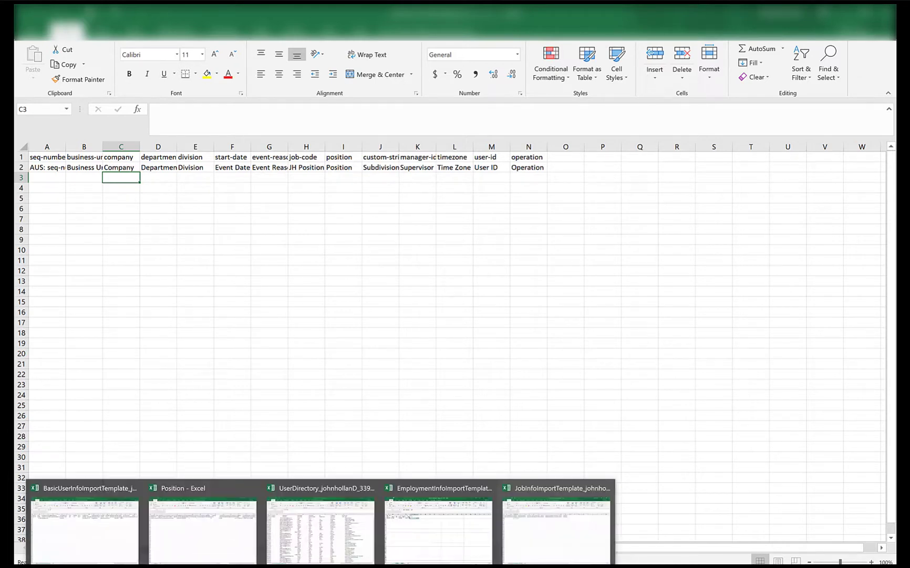
{"action": "left_click", "coordinate": [321, 528]}
{"action": "left_click", "coordinate": [455, 315]}
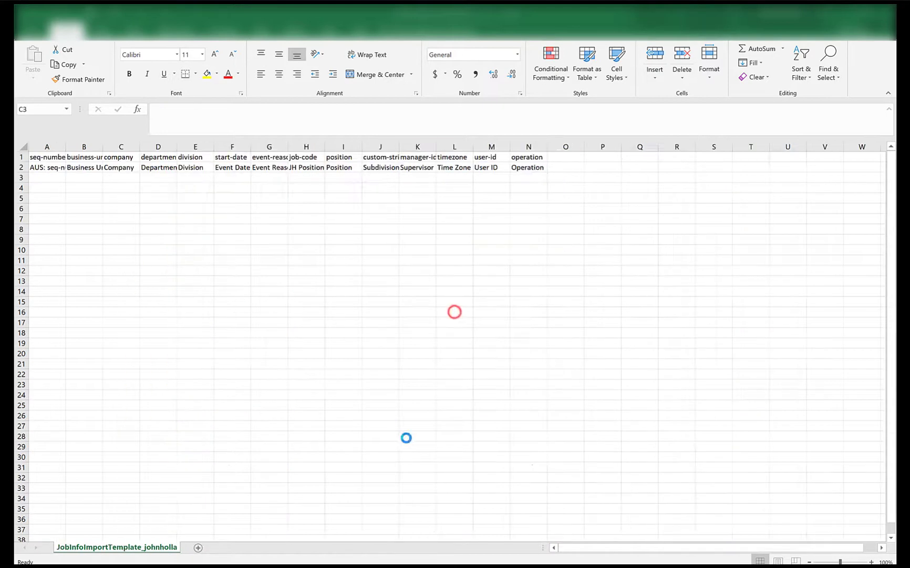
{"action": "mouse_move", "coordinate": [321, 565]}
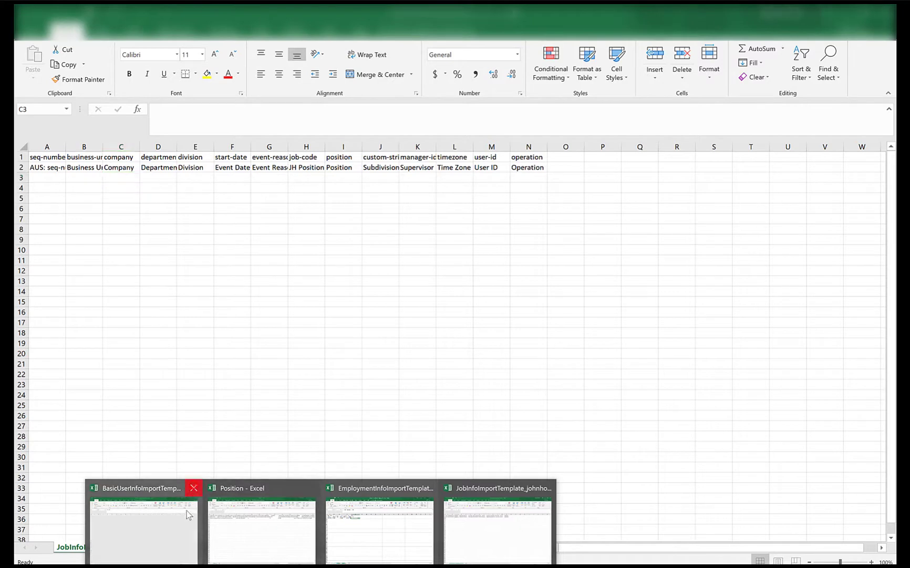
{"action": "left_click", "coordinate": [193, 488]}
Fill row 3 with the employee's organisation data, event date 1/01/2018, reason HIRNEW, job code Payroll Accountant, position 301076, supervisor NO_MANAGER and user ID
{"action": "left_click", "coordinate": [52, 176]}
{"action": "left_click", "coordinate": [52, 167]}
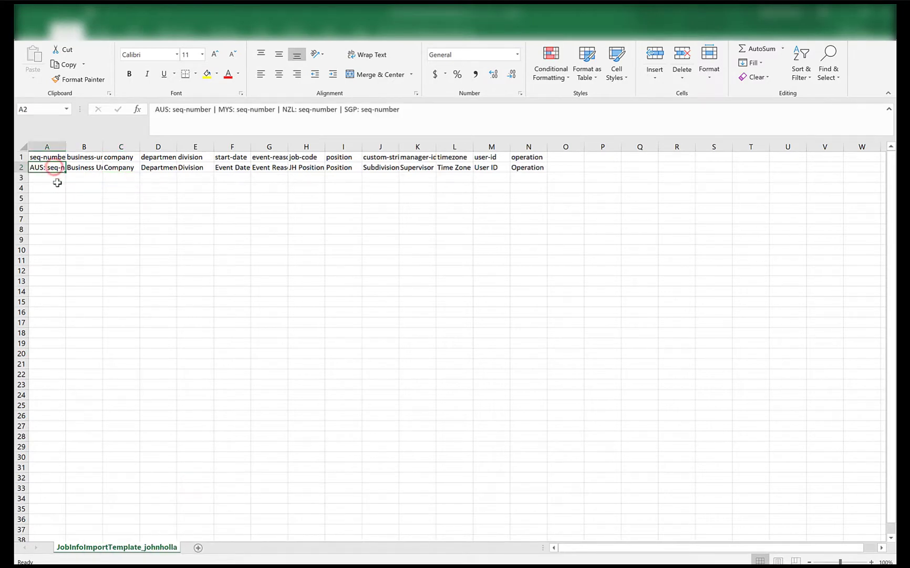
{"action": "left_click", "coordinate": [82, 179]}
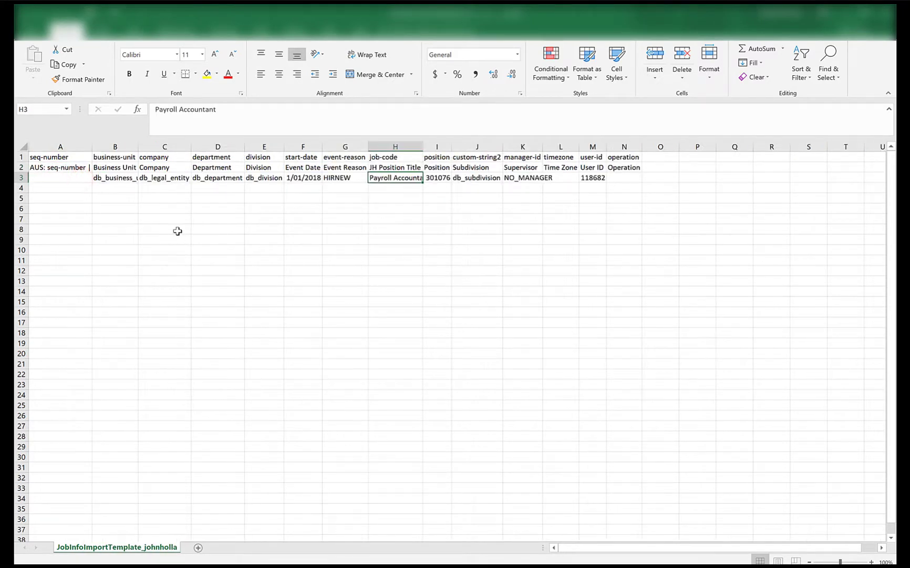
{"action": "left_click_drag", "start_coordinate": [105, 179], "coordinate": [642, 180]}
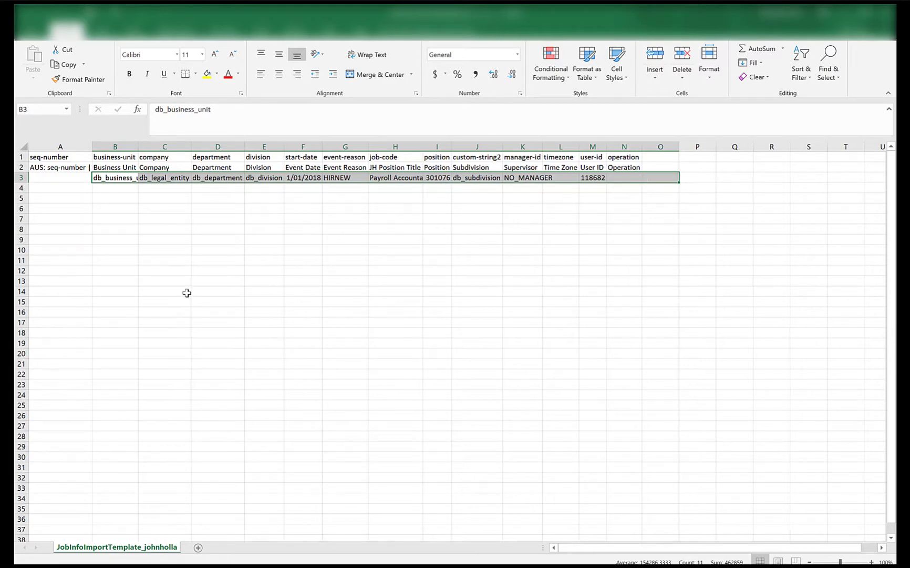
Switch back to SuccessFactors, reset the import form to Import Data and choose the Job History entity
{"action": "left_click", "coordinate": [307, 558]}
{"action": "key", "text": "alt+Tab"}
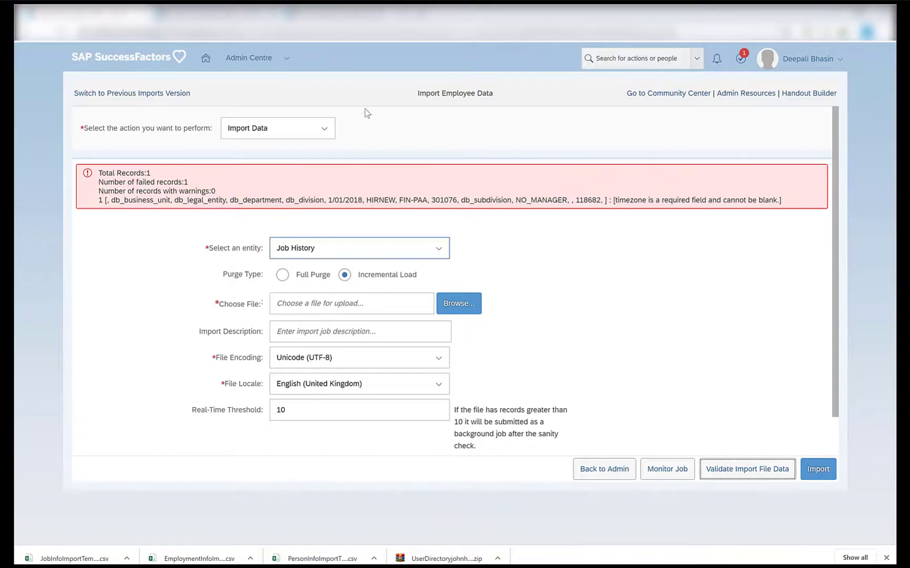
{"action": "left_click", "coordinate": [325, 127]}
{"action": "left_click", "coordinate": [264, 171]}
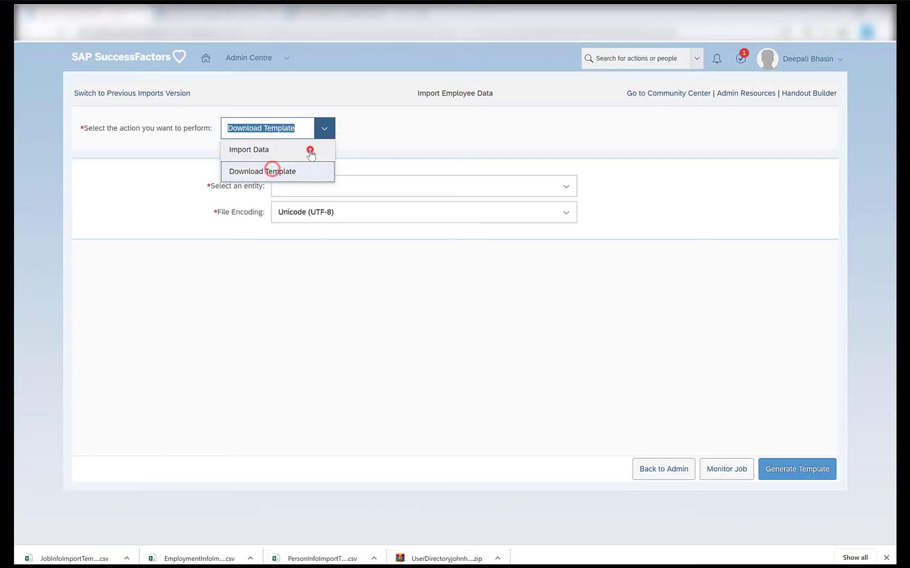
{"action": "left_click", "coordinate": [309, 149]}
{"action": "left_click", "coordinate": [443, 186]}
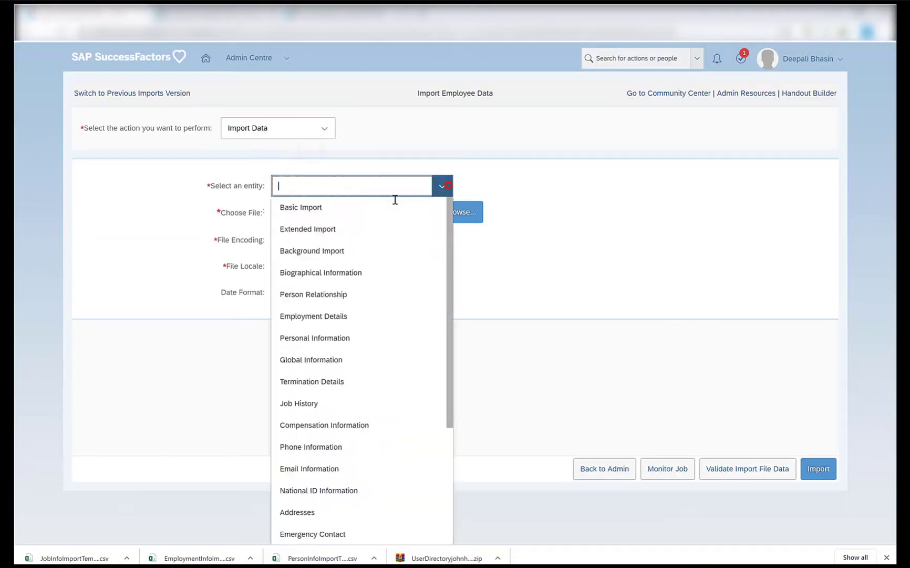
{"action": "left_click", "coordinate": [315, 403]}
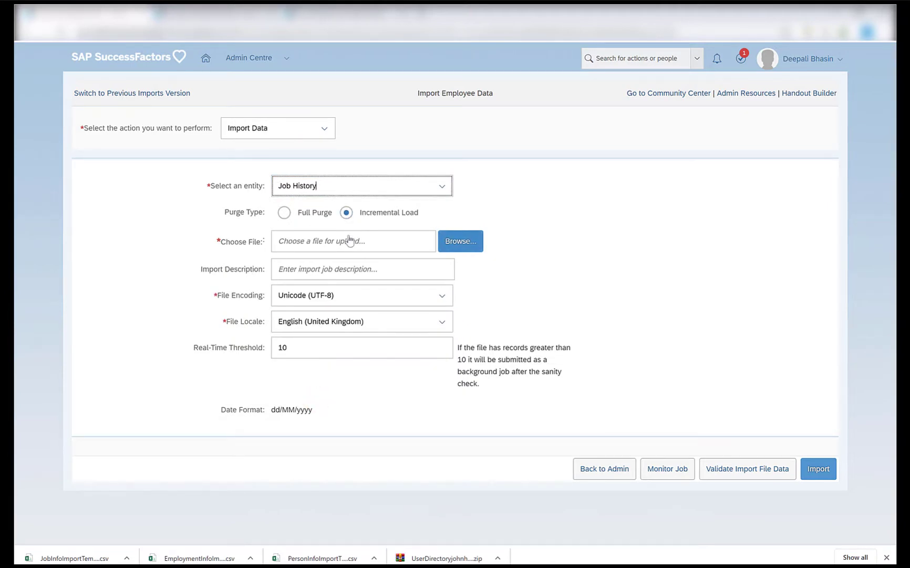
Select the JobInfoImportTemplate file from Downloads for the incremental Job History import
{"action": "left_click", "coordinate": [450, 245]}
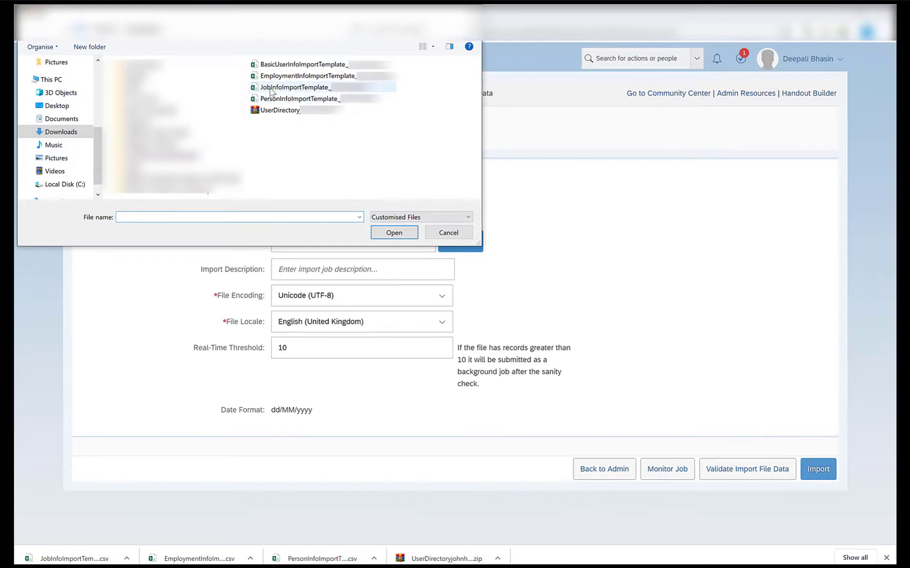
{"action": "left_click", "coordinate": [270, 88]}
{"action": "left_click", "coordinate": [389, 231]}
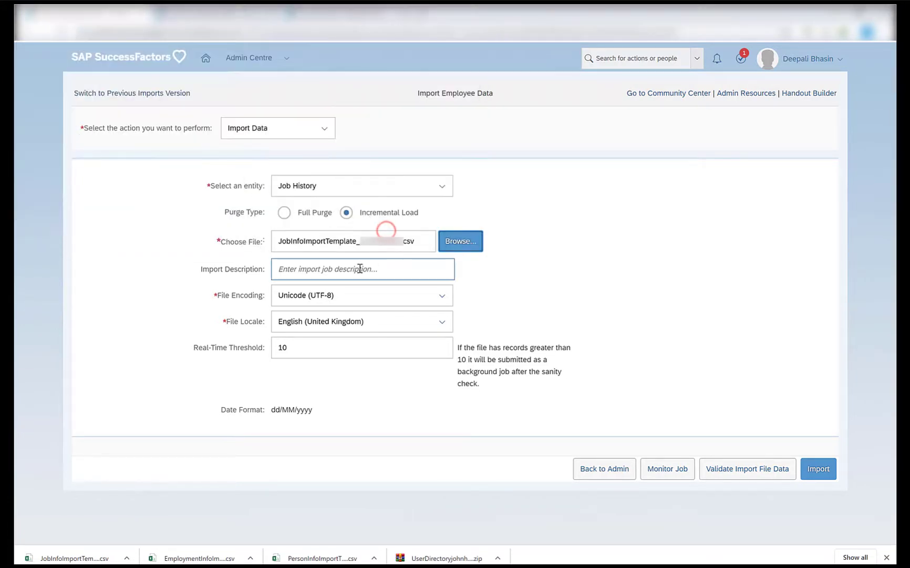
{"action": "left_click", "coordinate": [316, 270]}
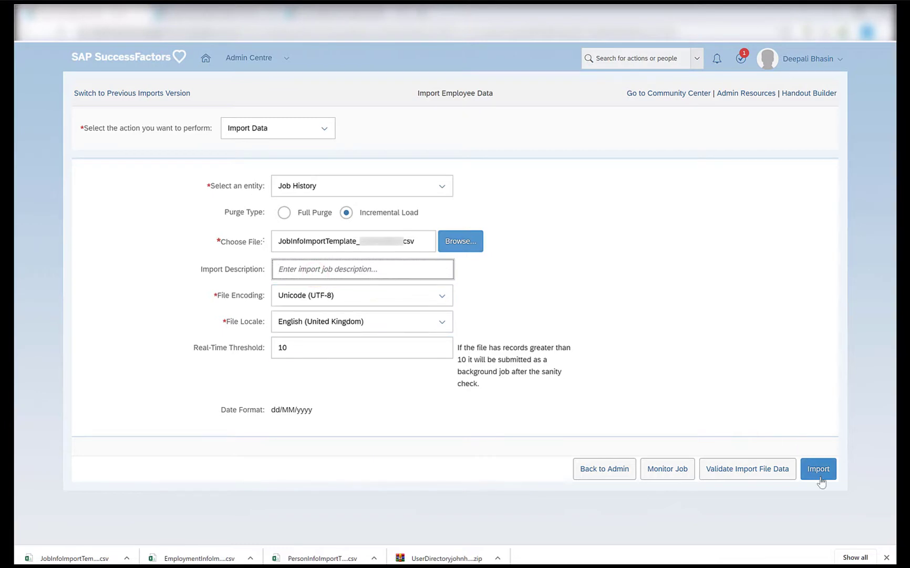
Validate the selected Job History import file and switch to the job info template to check its job-code column
{"action": "left_click", "coordinate": [731, 469]}
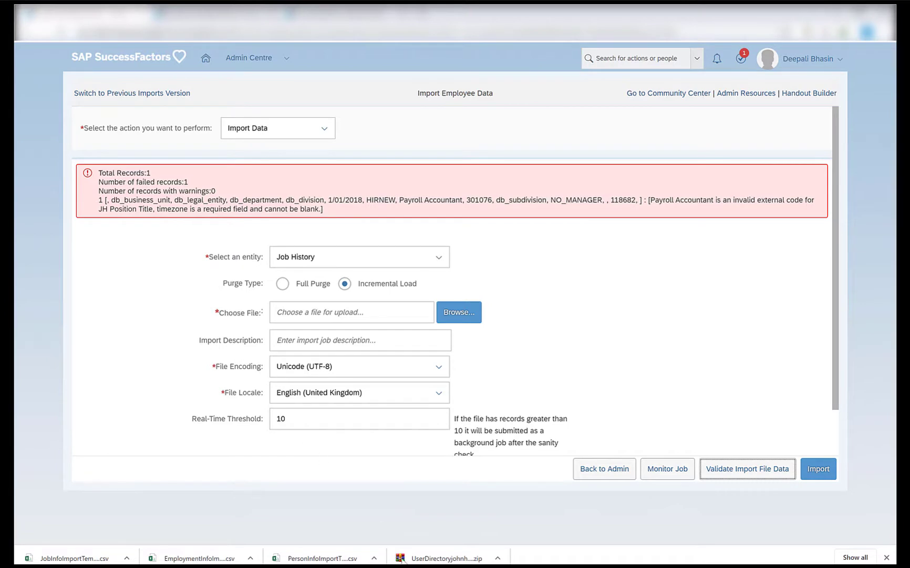
{"action": "mouse_move", "coordinate": [321, 567]}
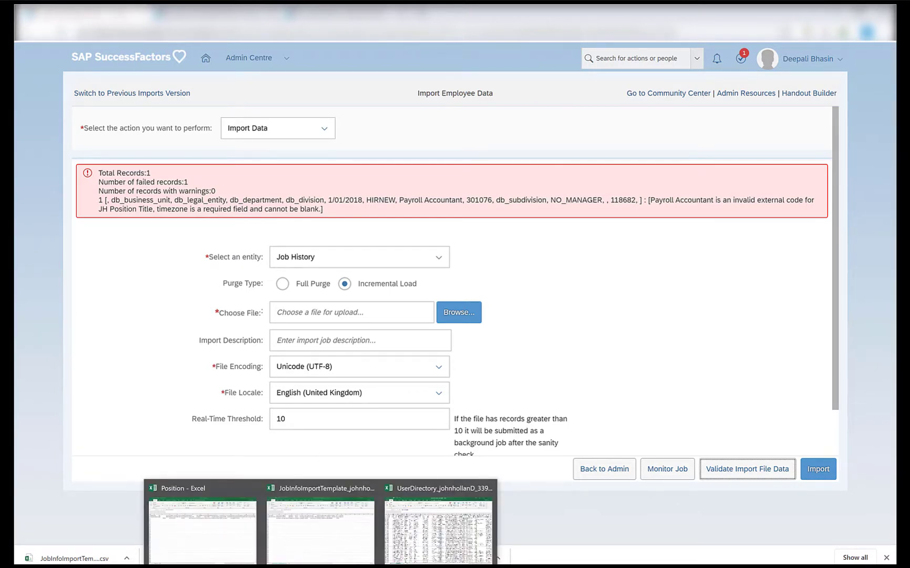
{"action": "left_click", "coordinate": [326, 540]}
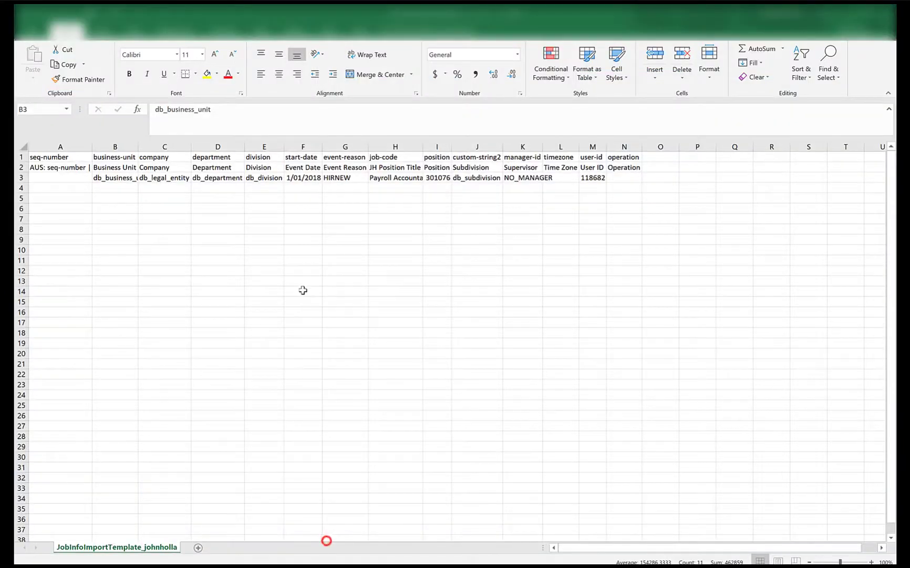
{"action": "left_click", "coordinate": [389, 158]}
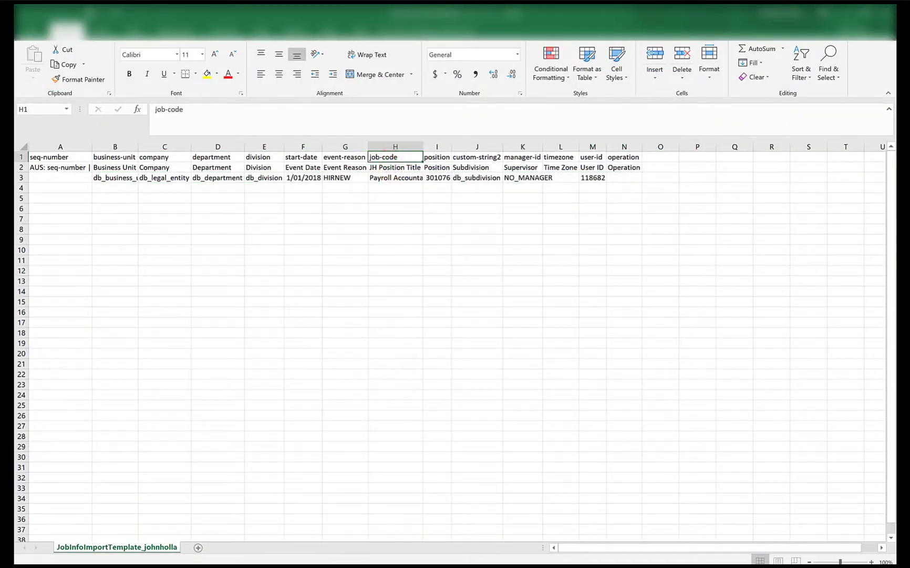
Copy the job classification code FIN-PAA from the Position workbook into the job-code cell H3 of the job info template
{"action": "mouse_move", "coordinate": [324, 566]}
{"action": "left_click", "coordinate": [214, 526]}
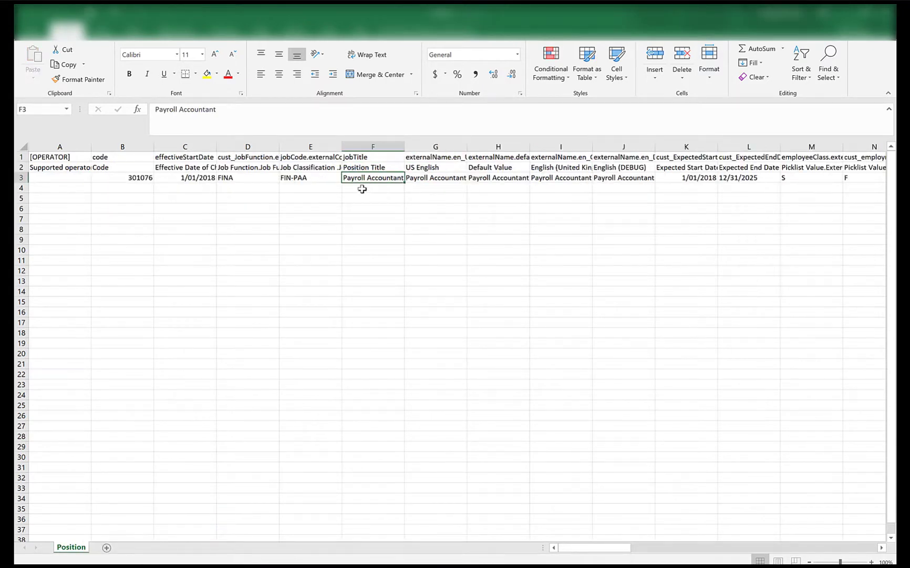
{"action": "left_click", "coordinate": [308, 157]}
{"action": "left_click", "coordinate": [318, 178]}
{"action": "left_click_drag", "start_coordinate": [208, 114], "coordinate": [111, 130]}
{"action": "key", "text": "ctrl+c"}
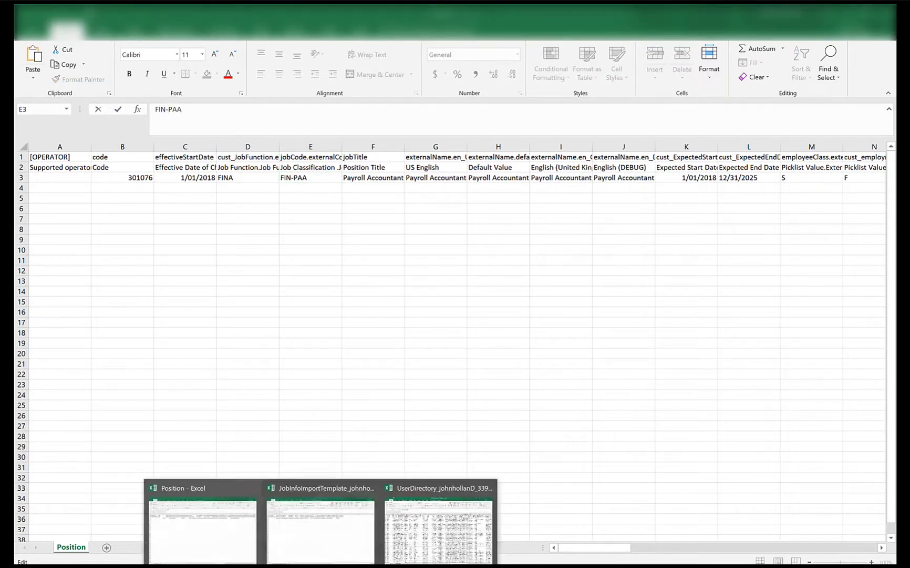
{"action": "left_click", "coordinate": [305, 522]}
{"action": "left_click", "coordinate": [383, 178]}
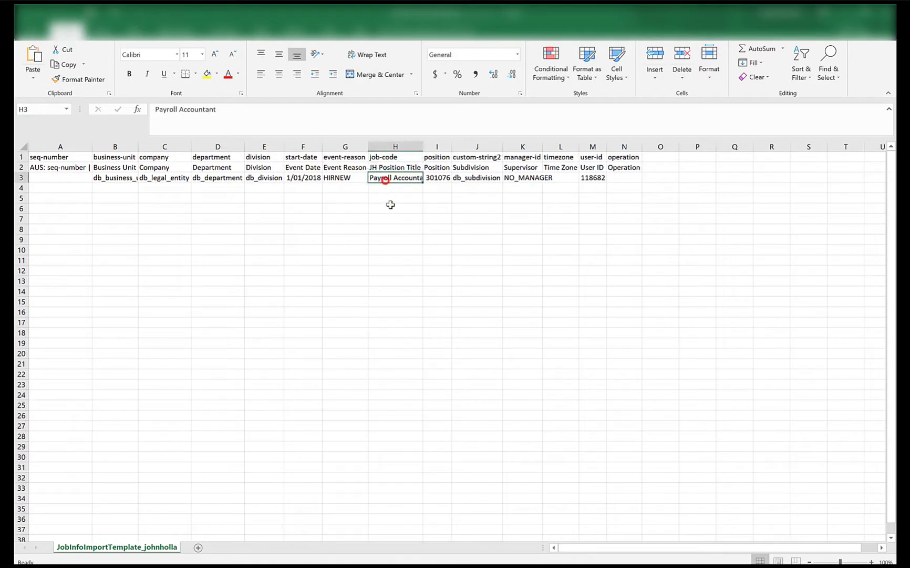
{"action": "key", "text": "ctrl+v"}
{"action": "key", "text": "Escape"}
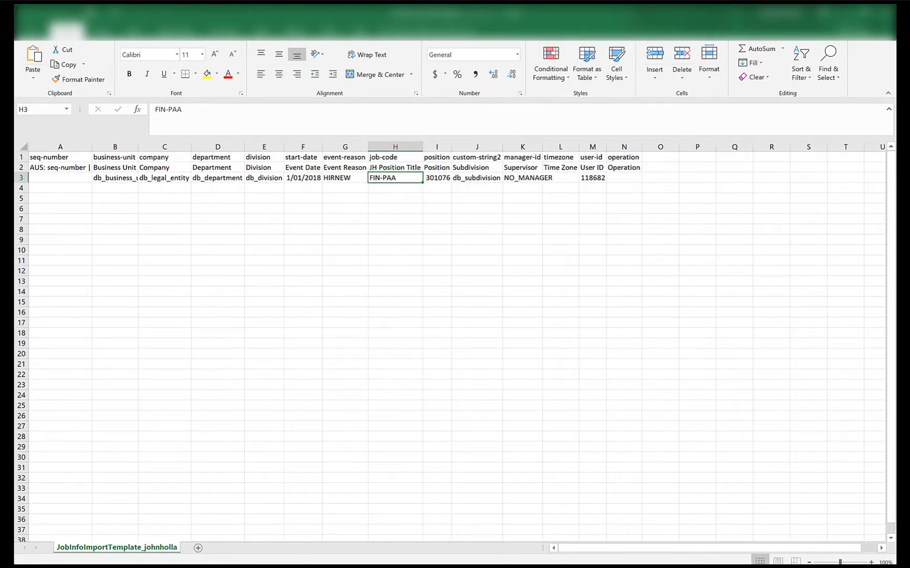
Return to SuccessFactors, reselect the JobInfoImportTemplate file with the new job code, validate it and read the validation message
{"action": "left_click", "coordinate": [321, 565]}
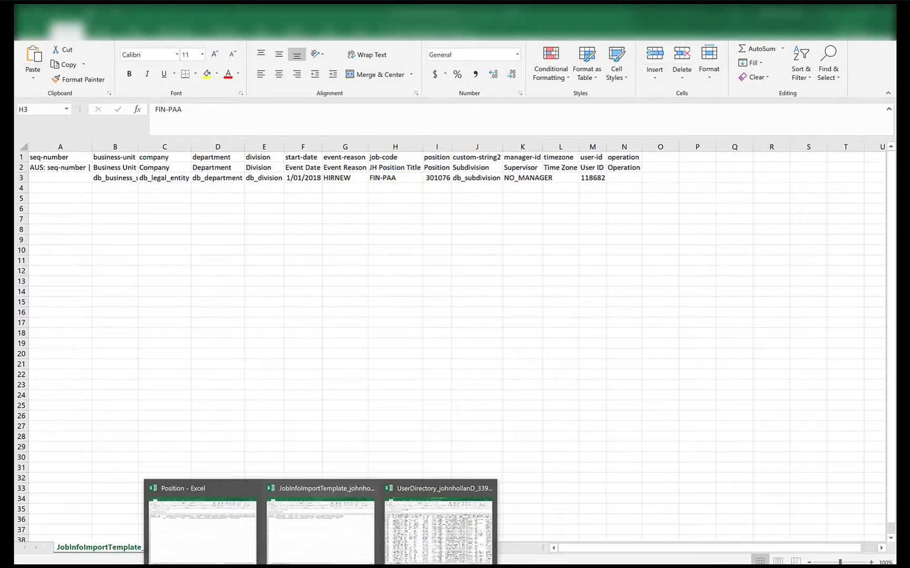
{"action": "left_click", "coordinate": [261, 566]}
{"action": "left_click", "coordinate": [456, 314]}
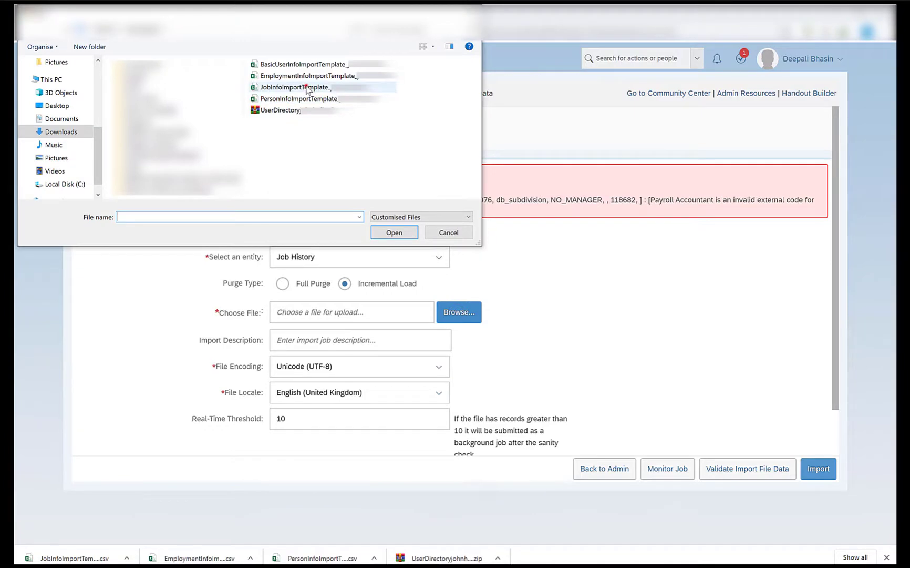
{"action": "left_click", "coordinate": [308, 89]}
{"action": "left_click", "coordinate": [387, 234]}
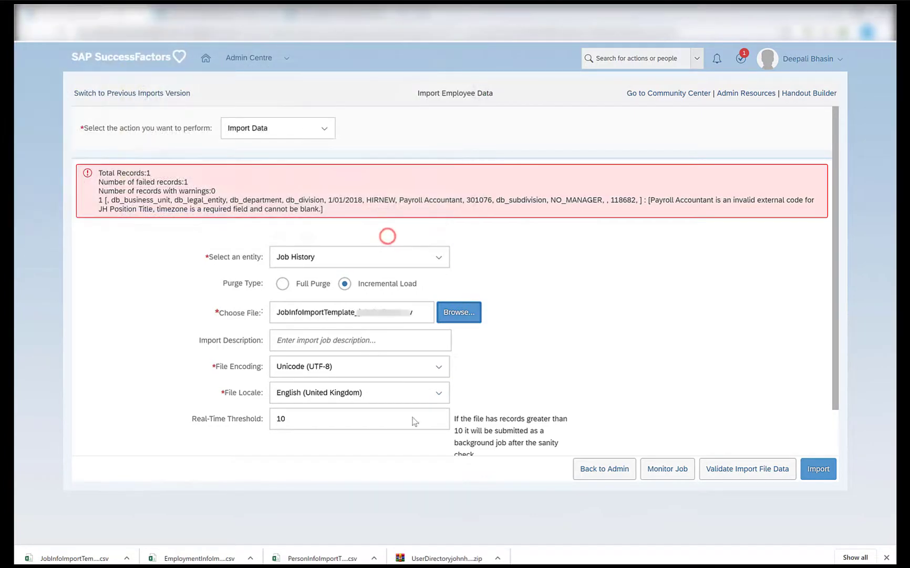
{"action": "left_click", "coordinate": [728, 471]}
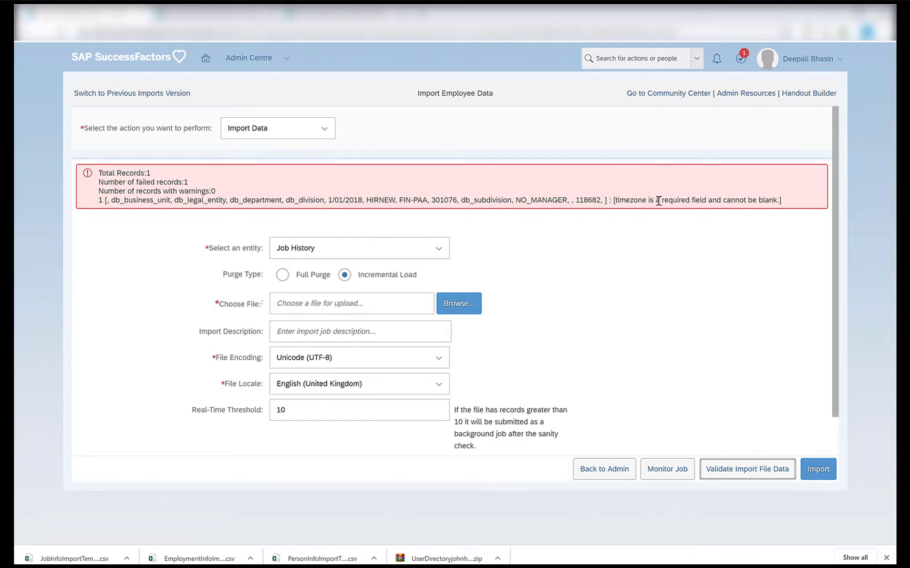
{"action": "left_click", "coordinate": [754, 201]}
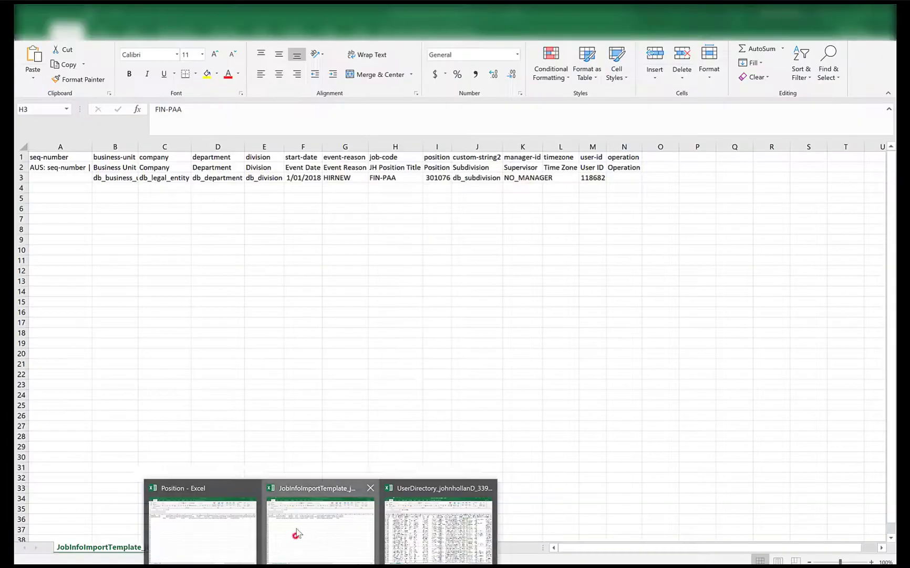
Set the time zone in row 3 of the job info template to Australia/Sydney
{"action": "left_click", "coordinate": [295, 536]}
{"action": "left_click", "coordinate": [568, 178]}
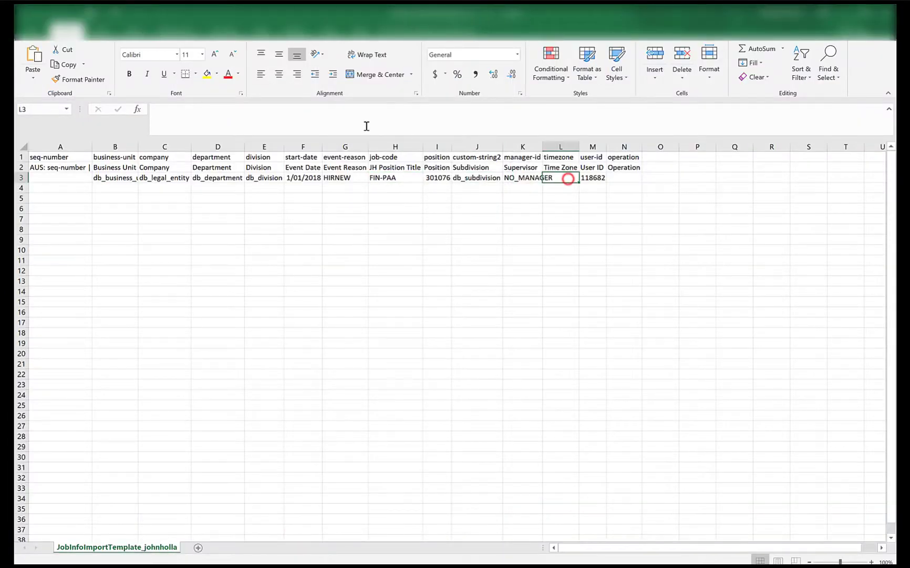
{"action": "left_click", "coordinate": [364, 124]}
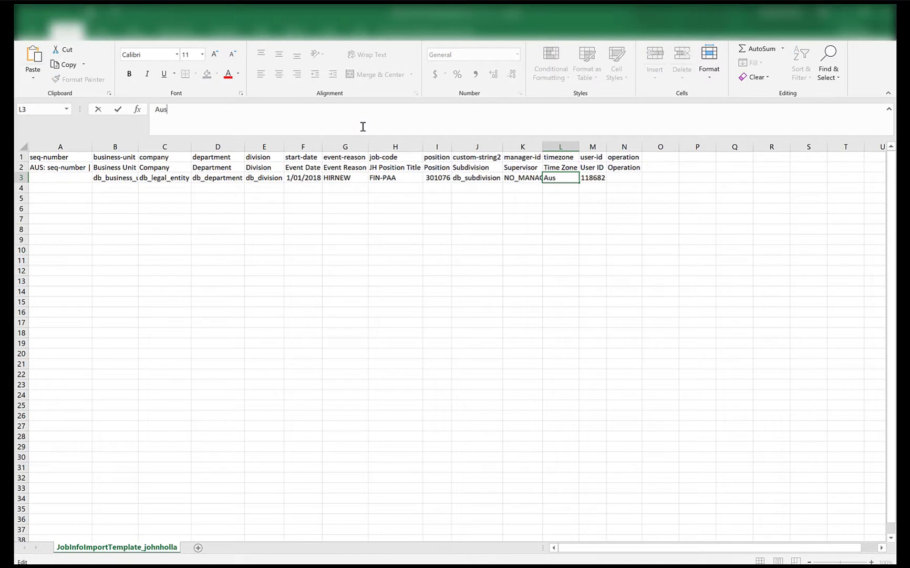
{"action": "type", "text": "Australia/Sydney"}
{"action": "key", "text": "Return"}
Review the Supervisor entry in row 3 of the job info template and return to the SuccessFactors import page
{"action": "left_click", "coordinate": [531, 177]}
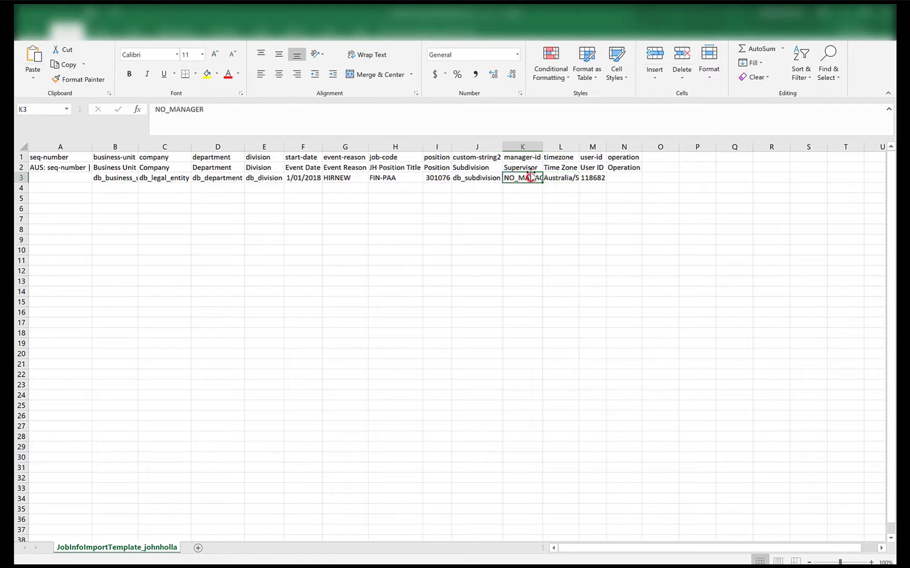
{"action": "left_click", "coordinate": [529, 167]}
{"action": "left_click", "coordinate": [529, 177]}
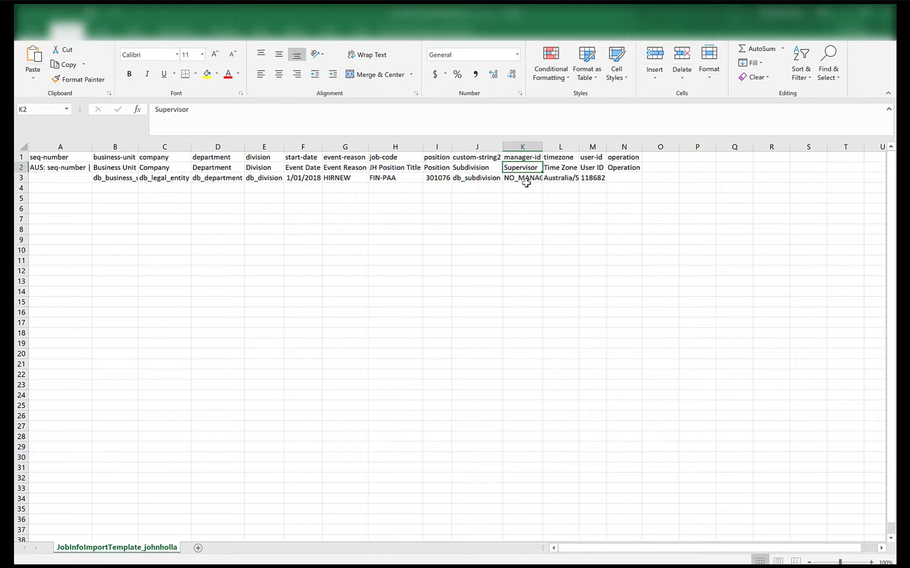
{"action": "left_click", "coordinate": [526, 181]}
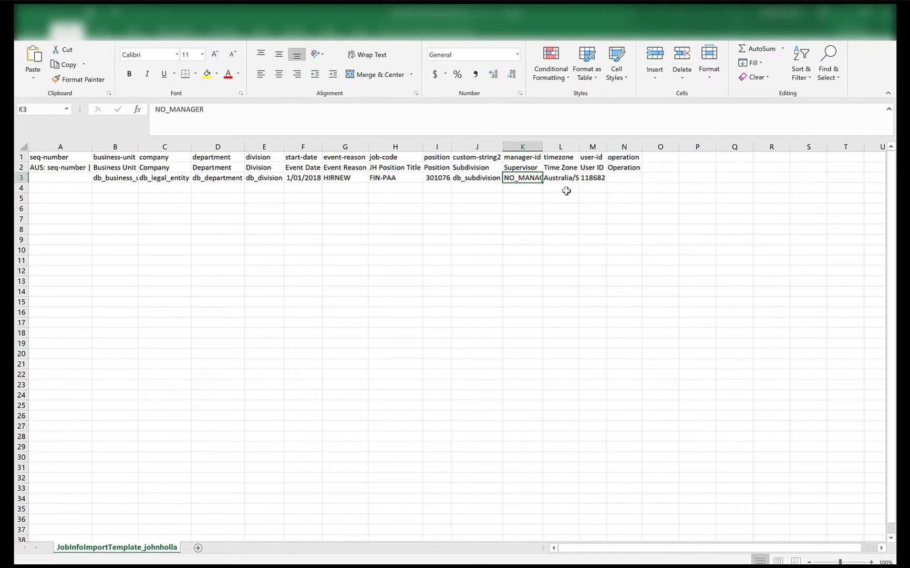
{"action": "double_click", "coordinate": [229, 111]}
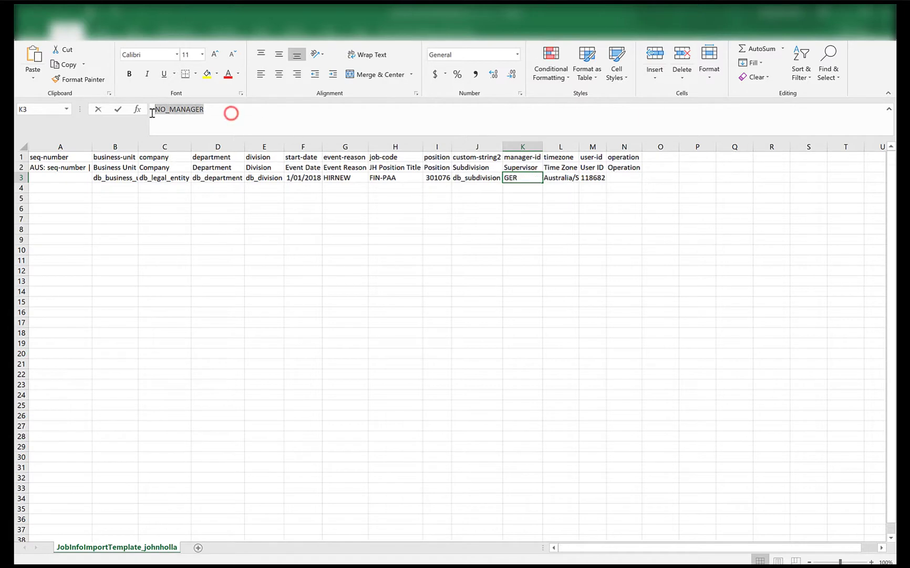
{"action": "left_click", "coordinate": [463, 178]}
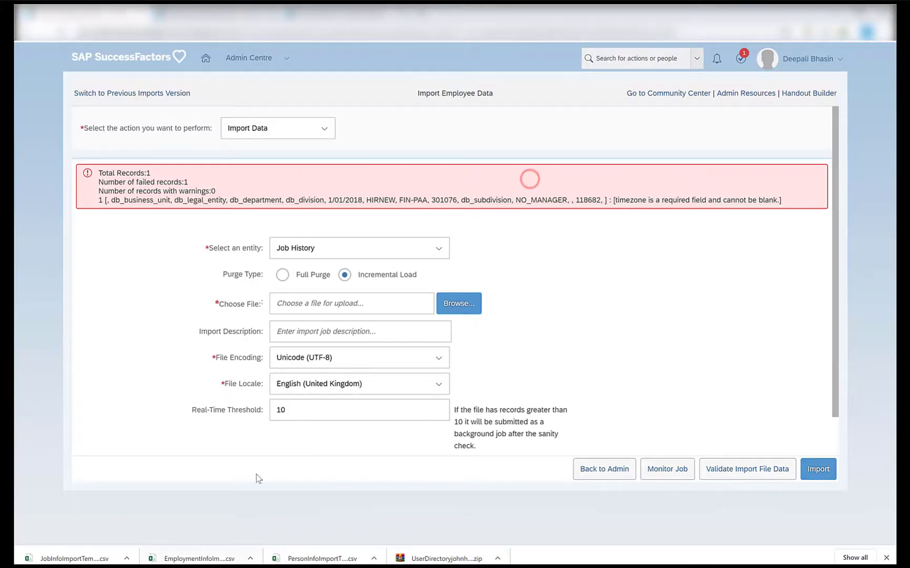
Choose the JobInfoImportTemplate file with the time zone filled in and validate it for the Job History import
{"action": "left_click", "coordinate": [442, 309]}
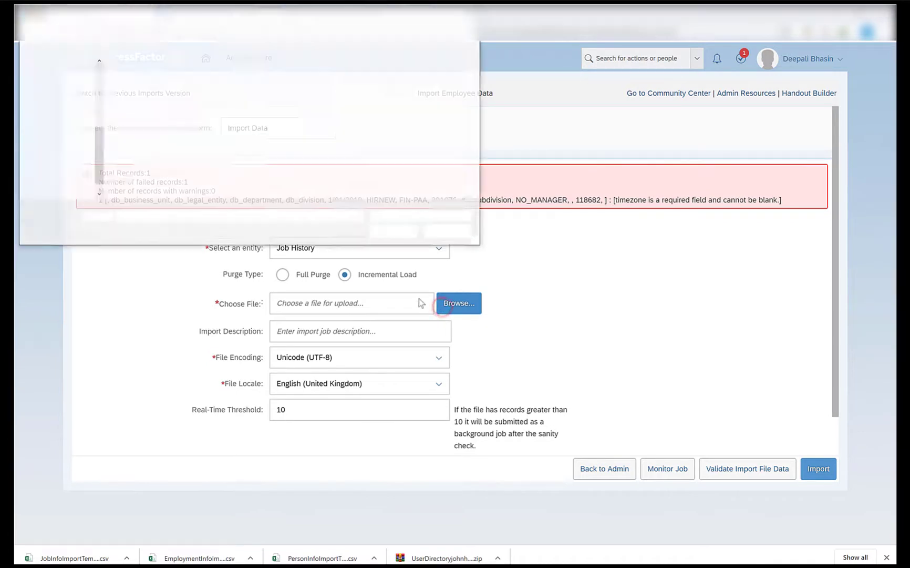
{"action": "left_click", "coordinate": [317, 88]}
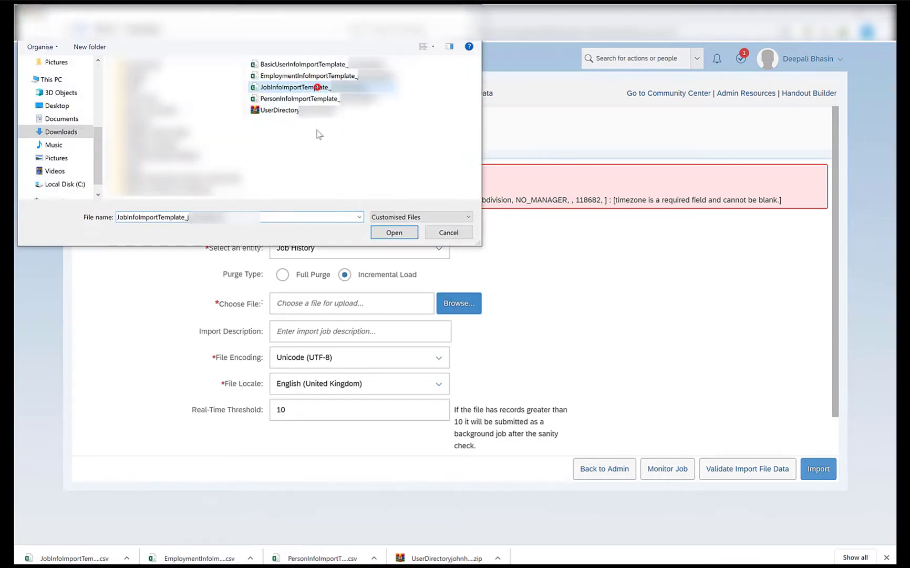
{"action": "left_click", "coordinate": [386, 232]}
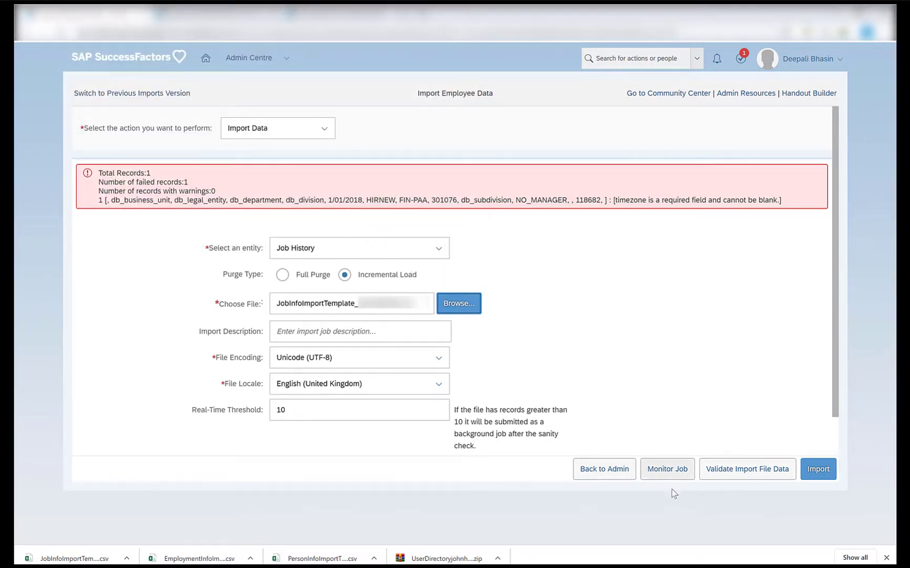
{"action": "left_click", "coordinate": [769, 470]}
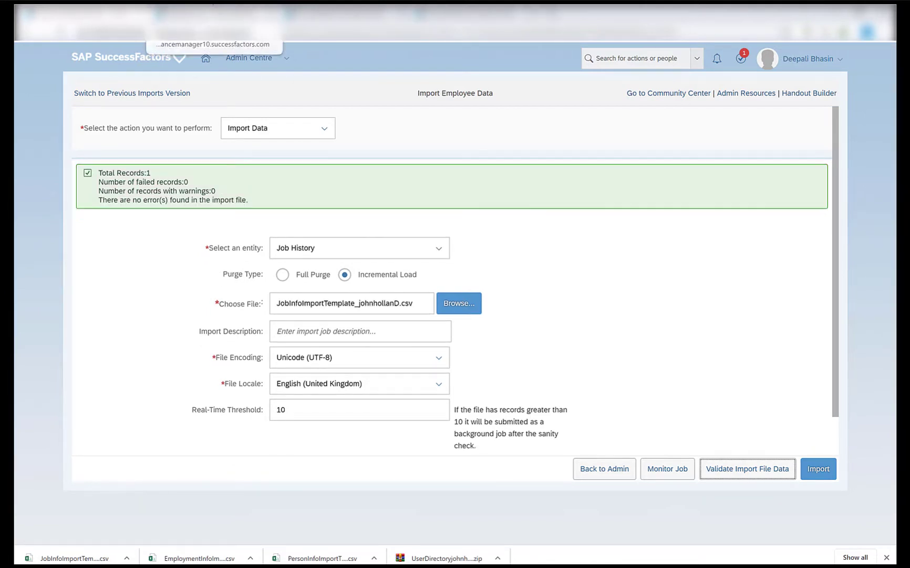
Check the db_legal_entity record in Manage Data and run the import of the validated Job History file
{"action": "left_click", "coordinate": [216, 11]}
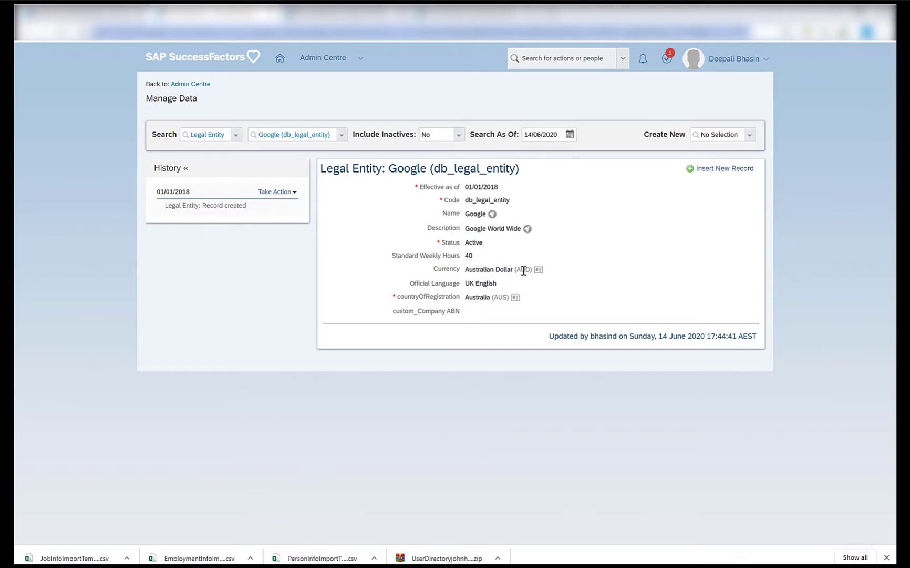
{"action": "left_click", "coordinate": [105, 12]}
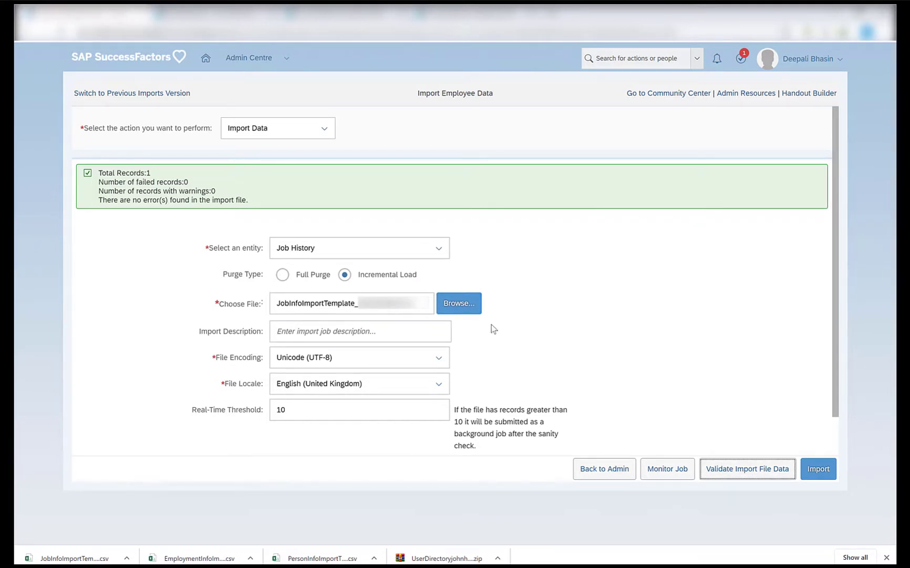
{"action": "left_click", "coordinate": [813, 467]}
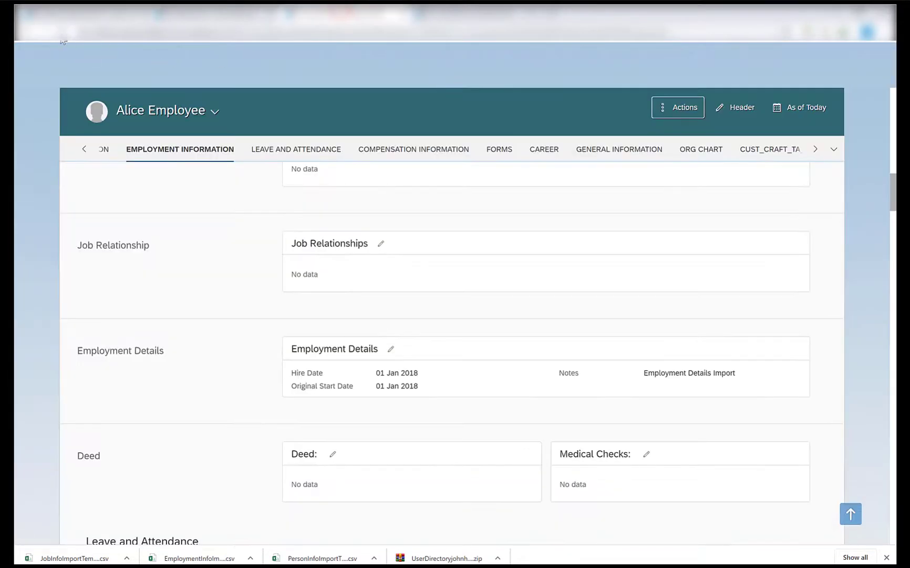
Reload the employee's profile and open the New Hire record in the Job Information change history
{"action": "left_click", "coordinate": [60, 32]}
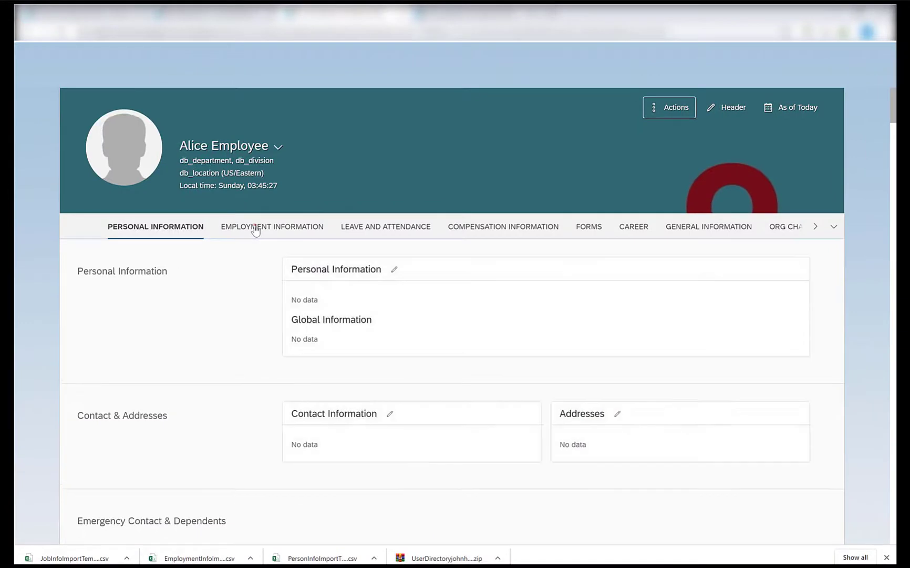
{"action": "left_click", "coordinate": [254, 226]}
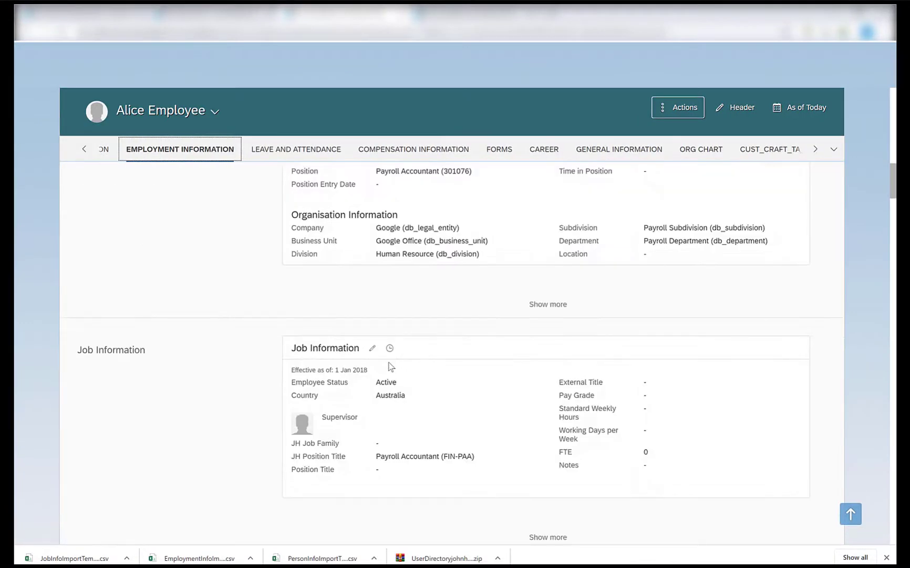
{"action": "left_click", "coordinate": [389, 348]}
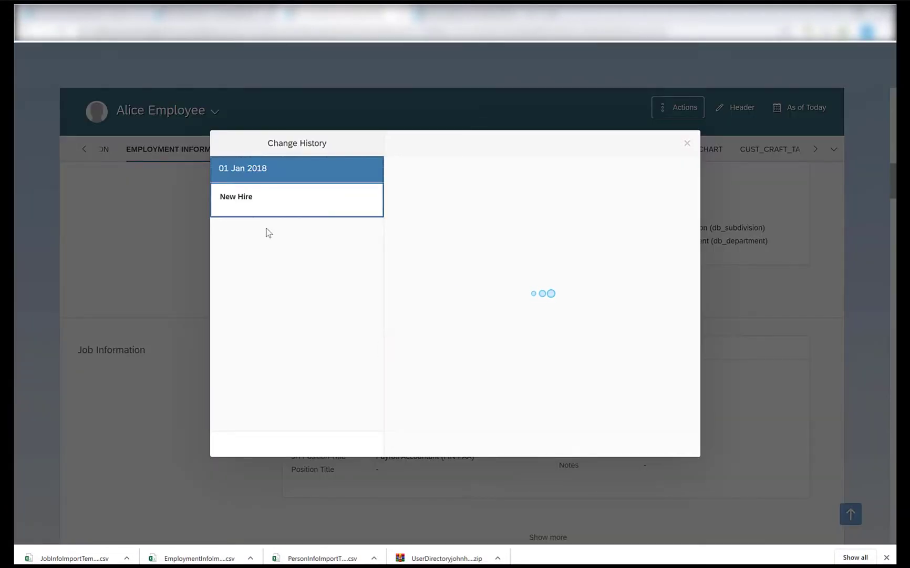
{"action": "left_click", "coordinate": [229, 202]}
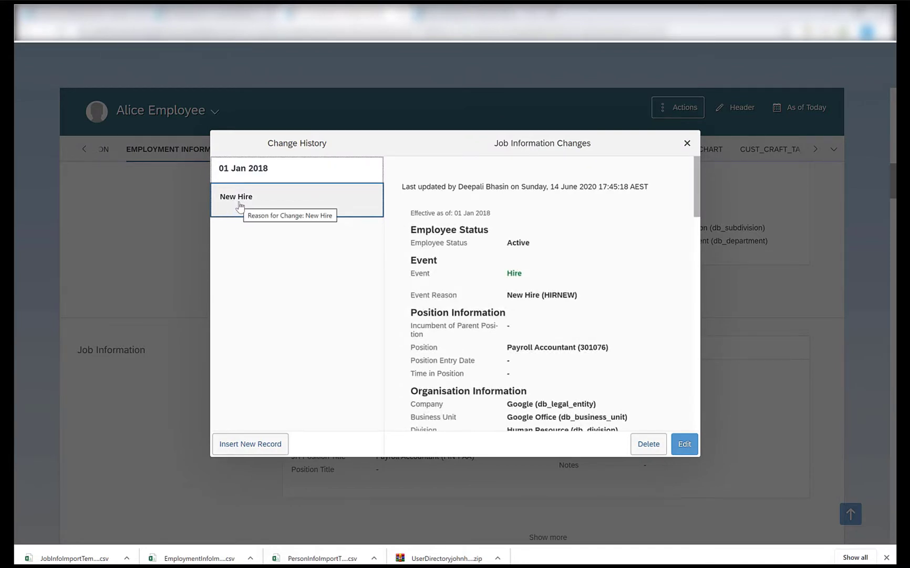
Examine the New Hire record's position, organisation, time zone and remaining job information fields through to the end
{"action": "scroll", "coordinate": [596, 287], "scroll_direction": "down", "scroll_amount": 1}
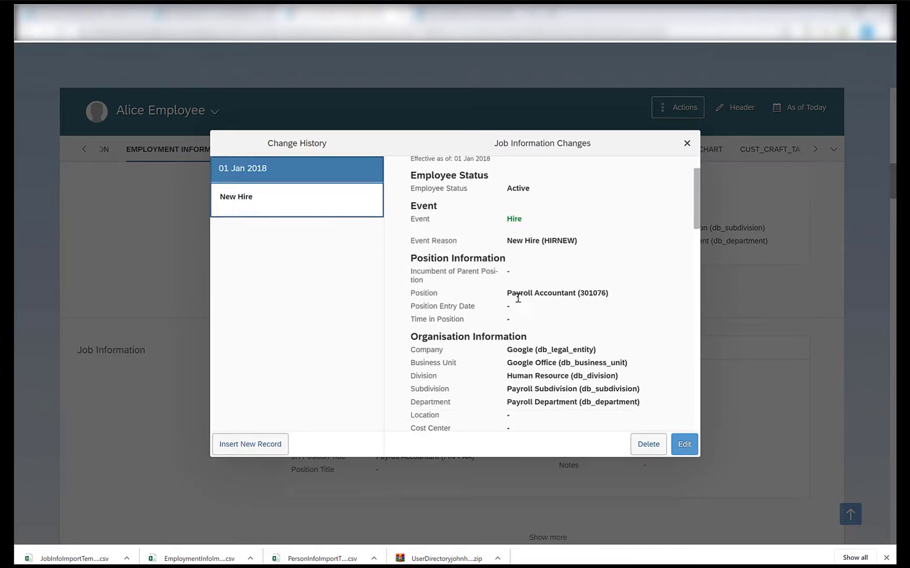
{"action": "double_click", "coordinate": [584, 292]}
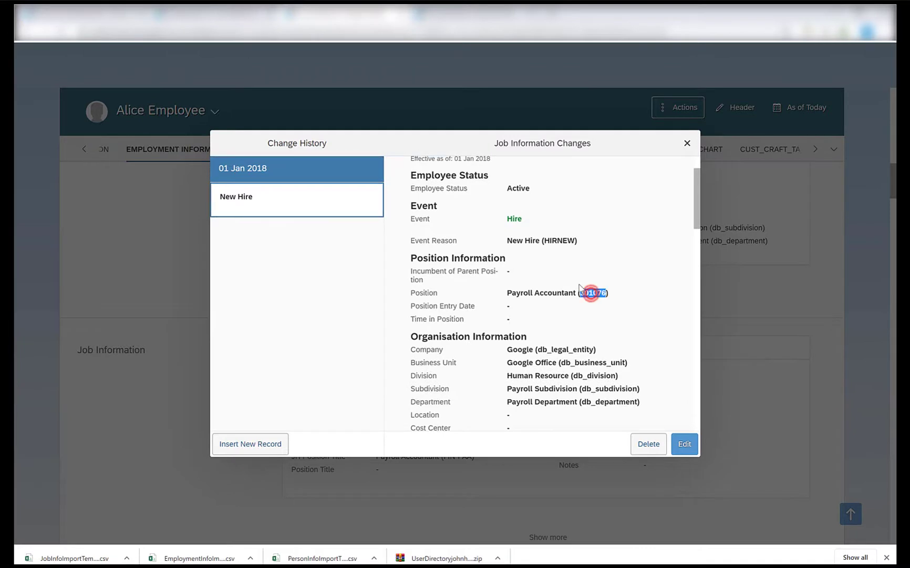
{"action": "scroll", "coordinate": [610, 252], "scroll_direction": "down", "scroll_amount": 1}
{"action": "left_click_drag", "start_coordinate": [510, 294], "coordinate": [634, 348]}
{"action": "left_click", "coordinate": [597, 239]}
{"action": "scroll", "coordinate": [596, 240], "scroll_direction": "down", "scroll_amount": 1}
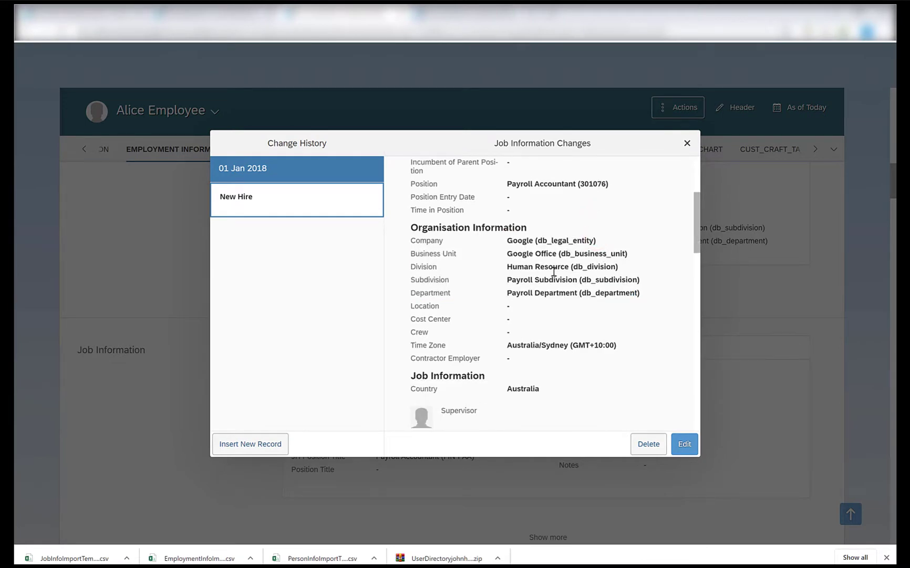
{"action": "scroll", "coordinate": [575, 291], "scroll_direction": "down", "scroll_amount": 1}
{"action": "scroll", "coordinate": [575, 292], "scroll_direction": "down", "scroll_amount": 8}
{"action": "scroll", "coordinate": [575, 290], "scroll_direction": "down", "scroll_amount": 8}
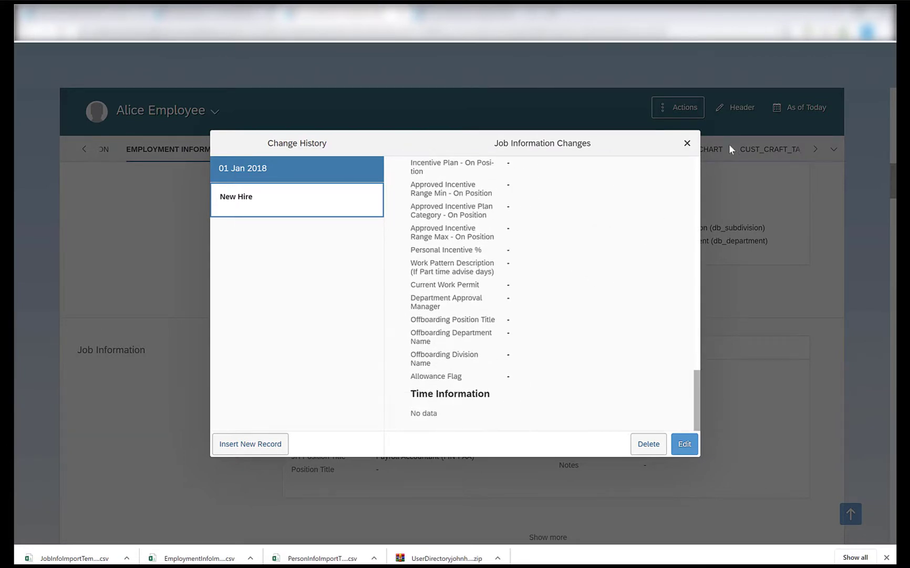
Close the job information change history and set up a template download for the Personal Information entity in Import Employee Data
{"action": "left_click", "coordinate": [687, 142]}
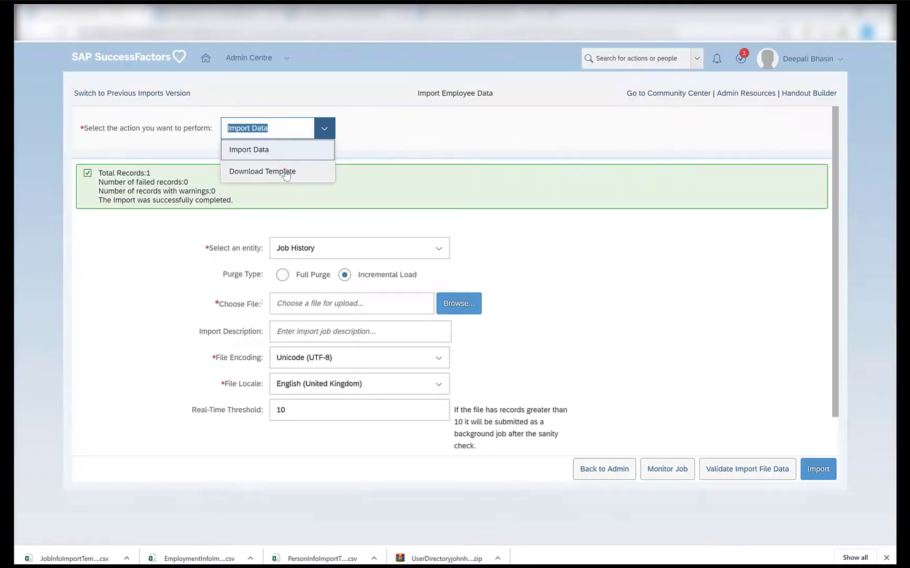
{"action": "left_click", "coordinate": [282, 171]}
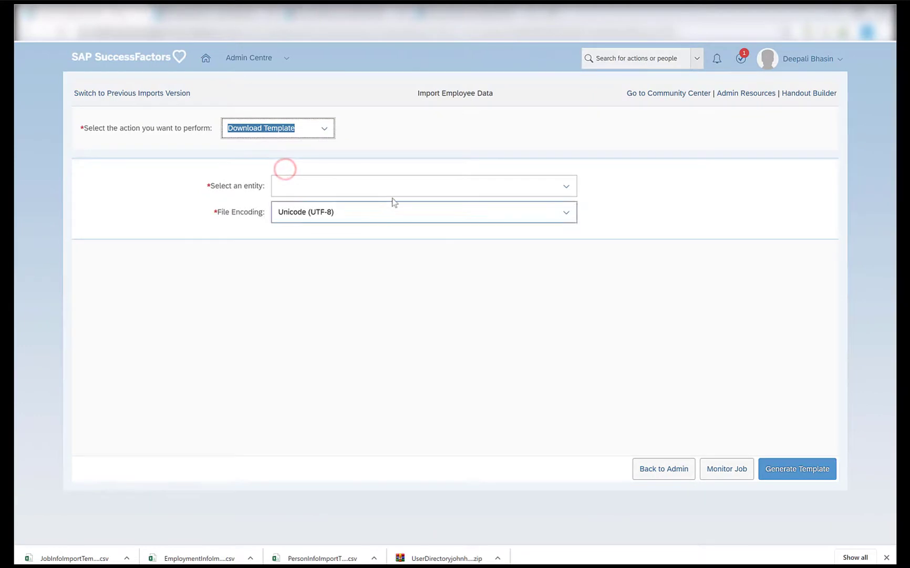
{"action": "left_click", "coordinate": [565, 191]}
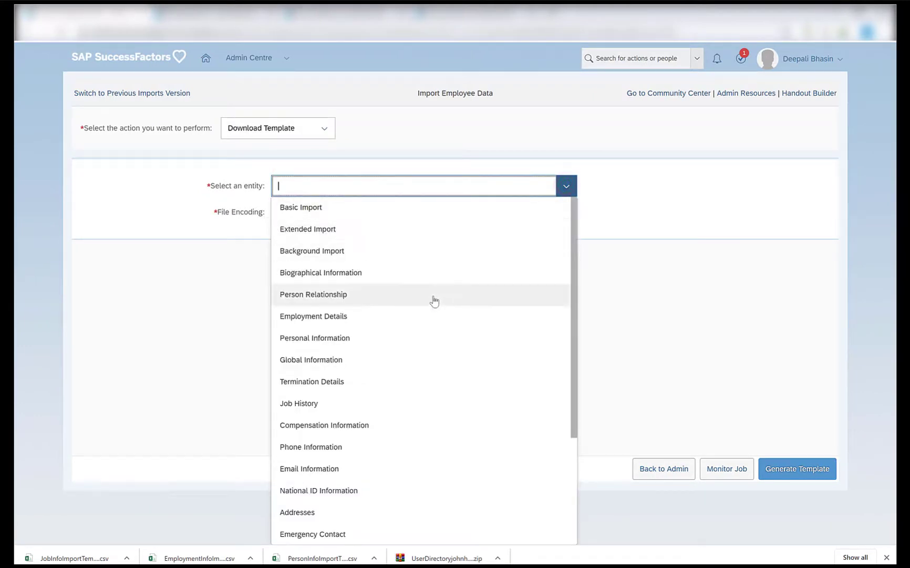
{"action": "left_click", "coordinate": [423, 340]}
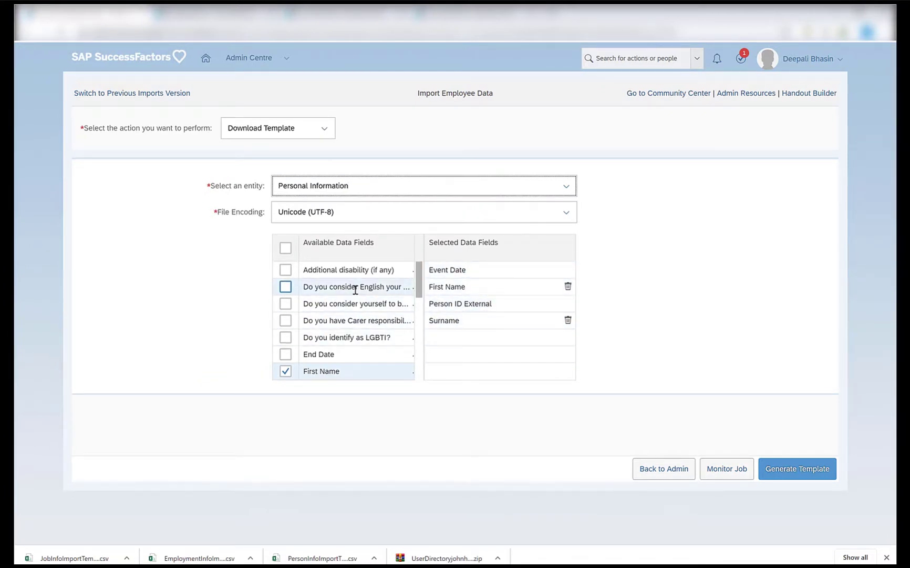
Add Marital Status, Nationality and Preferred Name to the selected data fields and generate the Personal Information template
{"action": "scroll", "coordinate": [348, 304], "scroll_direction": "down", "scroll_amount": 2}
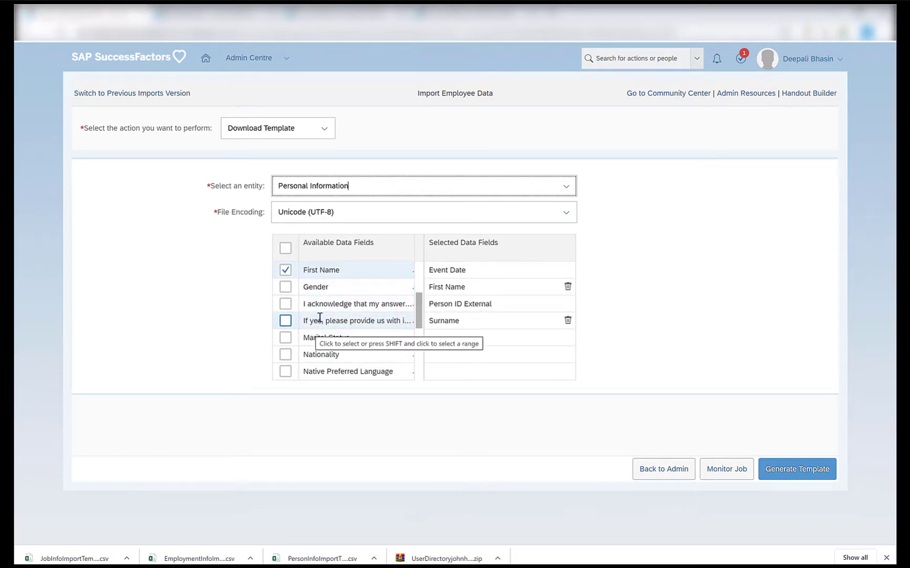
{"action": "left_click", "coordinate": [321, 339]}
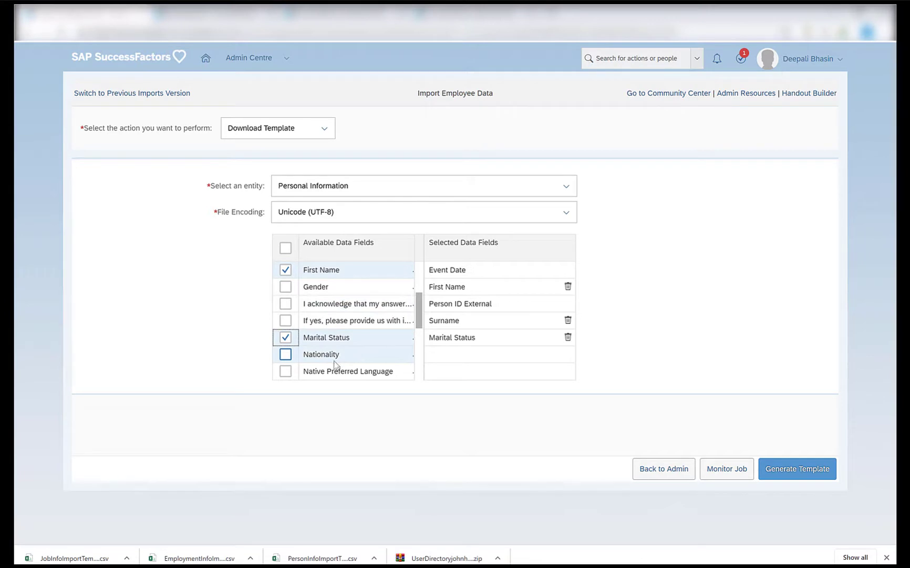
{"action": "left_click", "coordinate": [290, 357]}
{"action": "scroll", "coordinate": [328, 321], "scroll_direction": "down", "scroll_amount": 2}
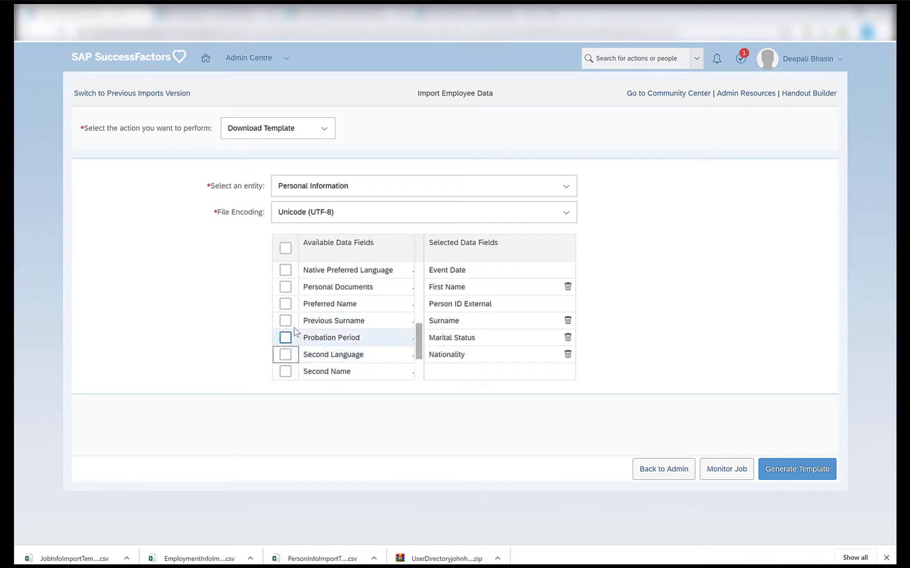
{"action": "left_click", "coordinate": [288, 305]}
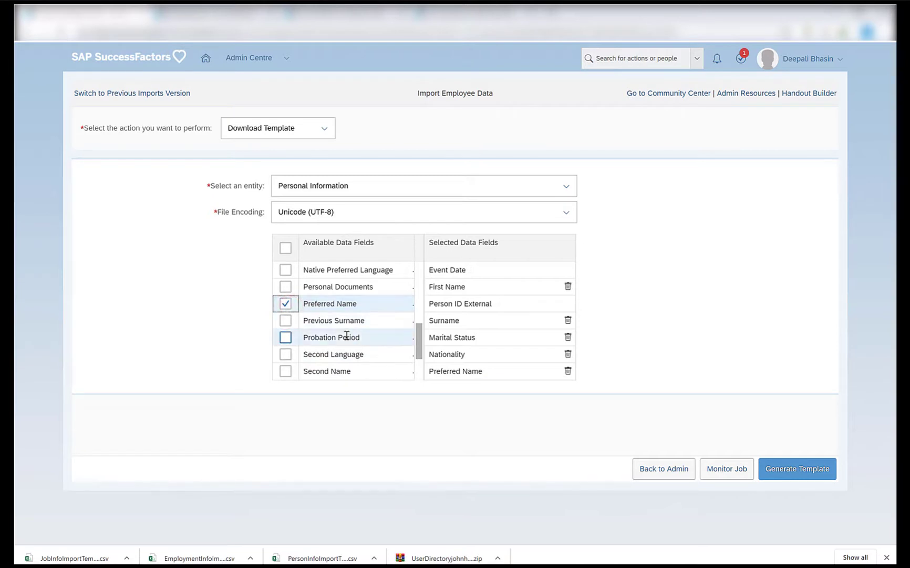
{"action": "scroll", "coordinate": [342, 326], "scroll_direction": "down", "scroll_amount": 2}
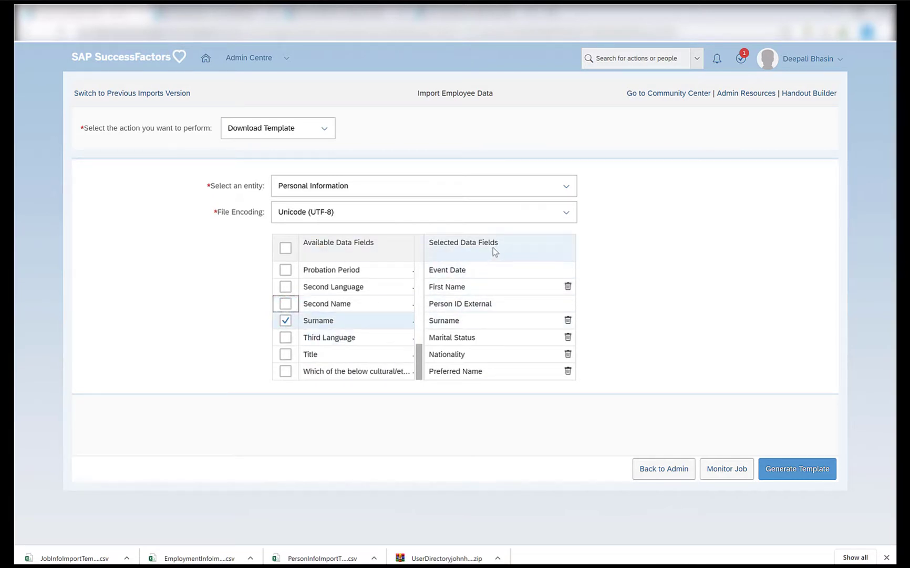
{"action": "left_click", "coordinate": [790, 473]}
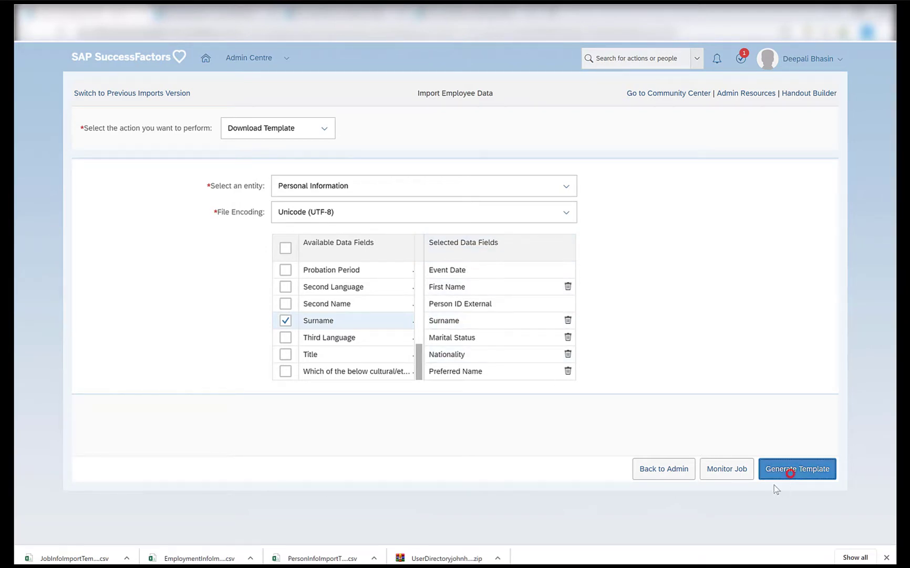
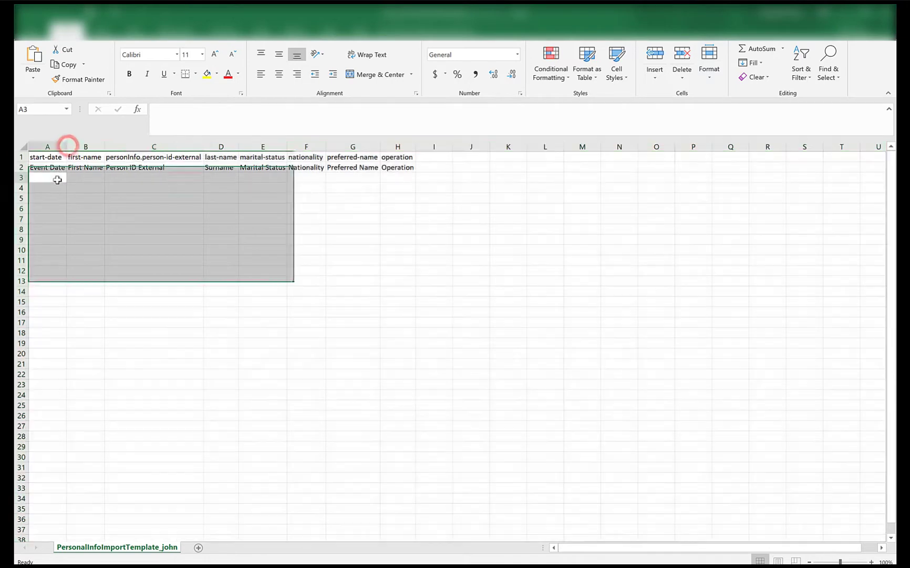
Fill row 3 of the PersonalInfoImportTemplate sheet with event date 01/01/2018 and the employee's first name, external person ID and surname
{"action": "left_click", "coordinate": [57, 178]}
{"action": "left_click", "coordinate": [203, 126]}
{"action": "type", "text": "0"}
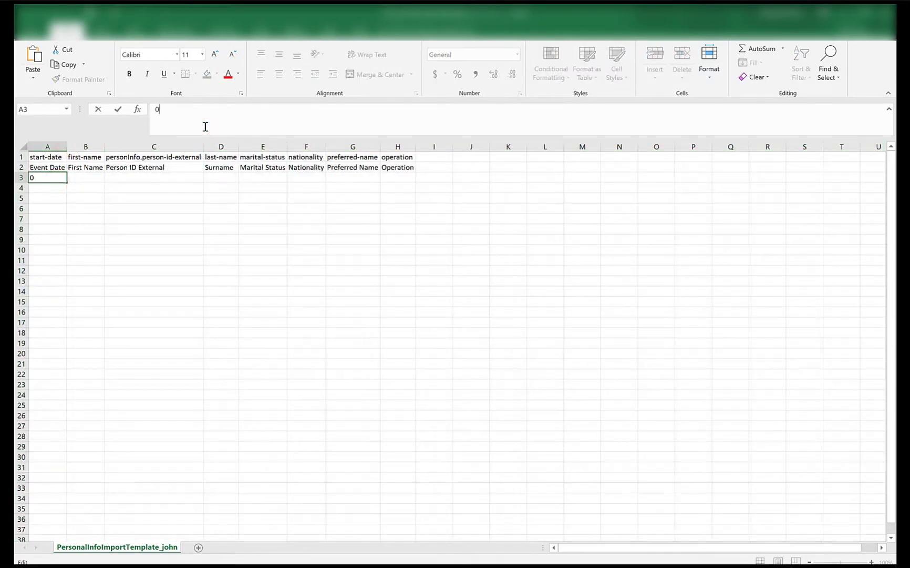
{"action": "type", "text": "1/01/2018"}
{"action": "left_click", "coordinate": [91, 169]}
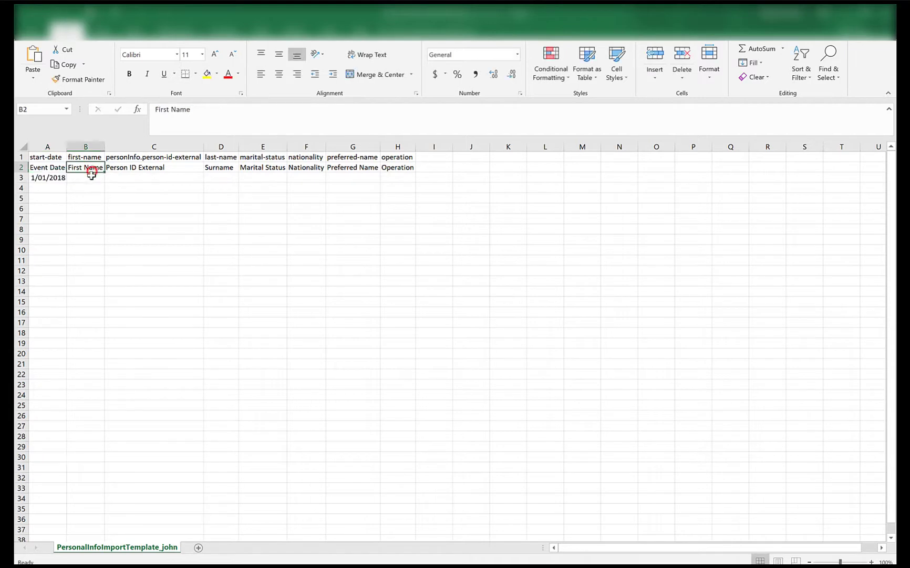
{"action": "left_click", "coordinate": [90, 180]}
{"action": "type", "text": "Alice"}
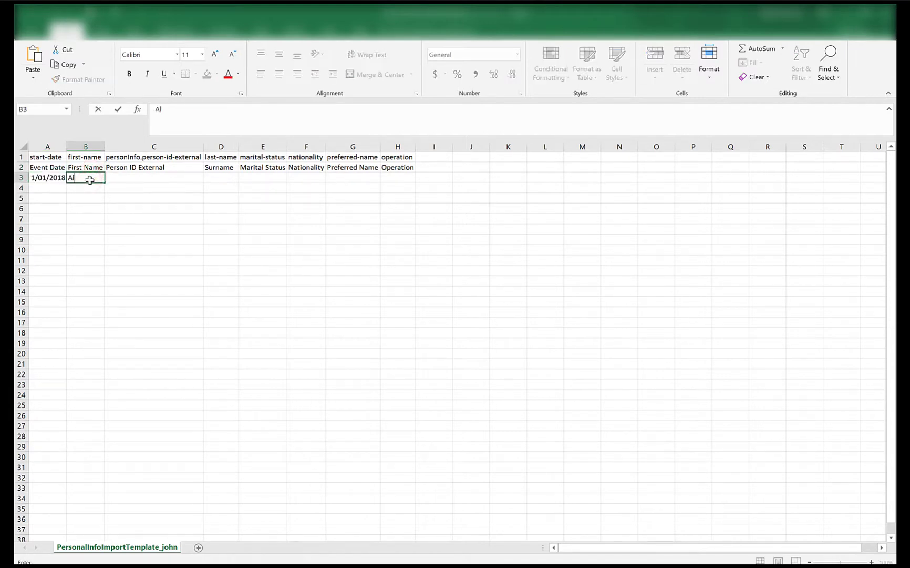
{"action": "left_click", "coordinate": [150, 177]}
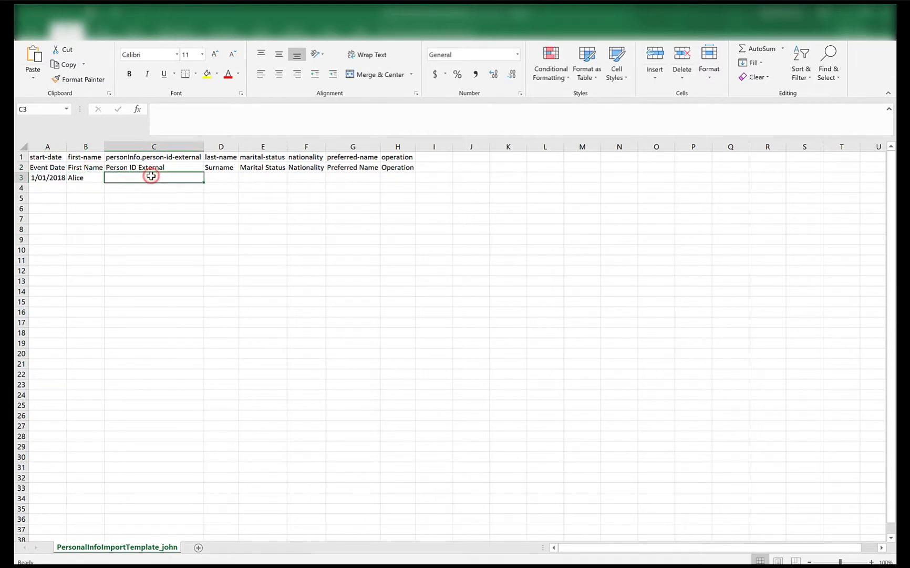
{"action": "type", "text": "118682"}
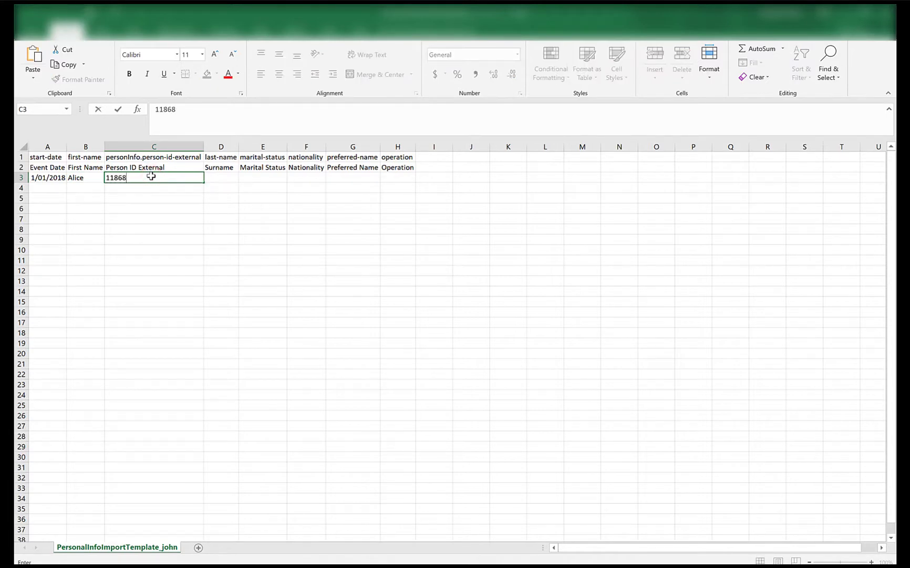
{"action": "left_click", "coordinate": [216, 177]}
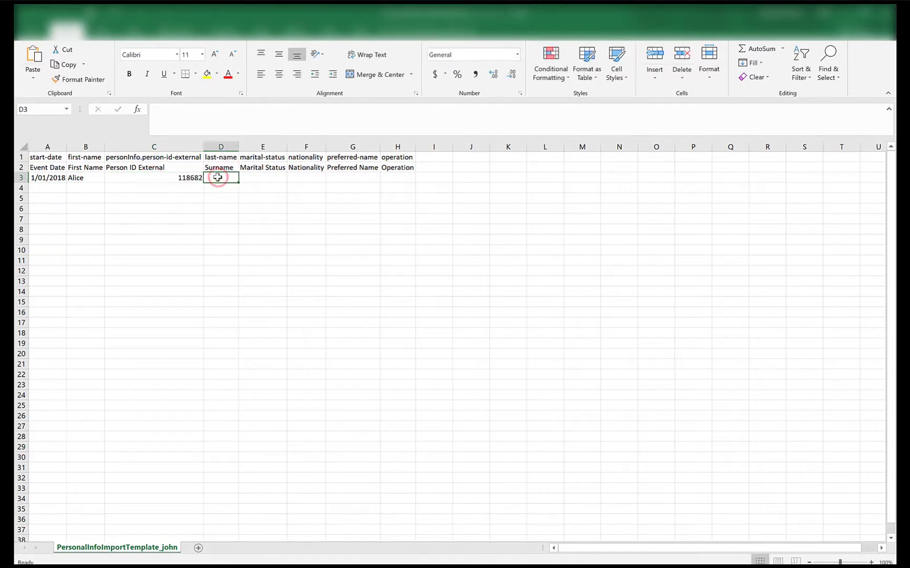
{"action": "type", "text": "Employee"}
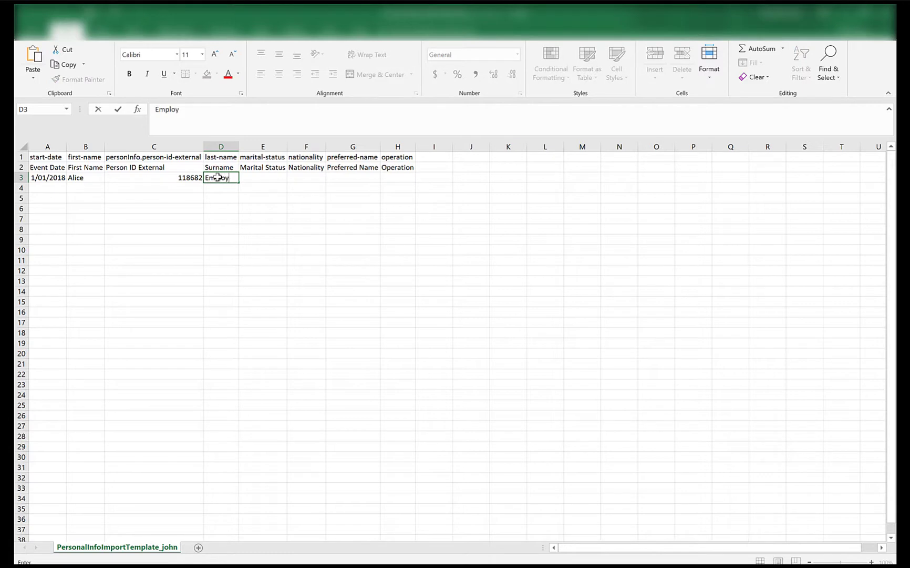
Enter Single as the marital status and Indian as the nationality in row 3
{"action": "left_click", "coordinate": [260, 167]}
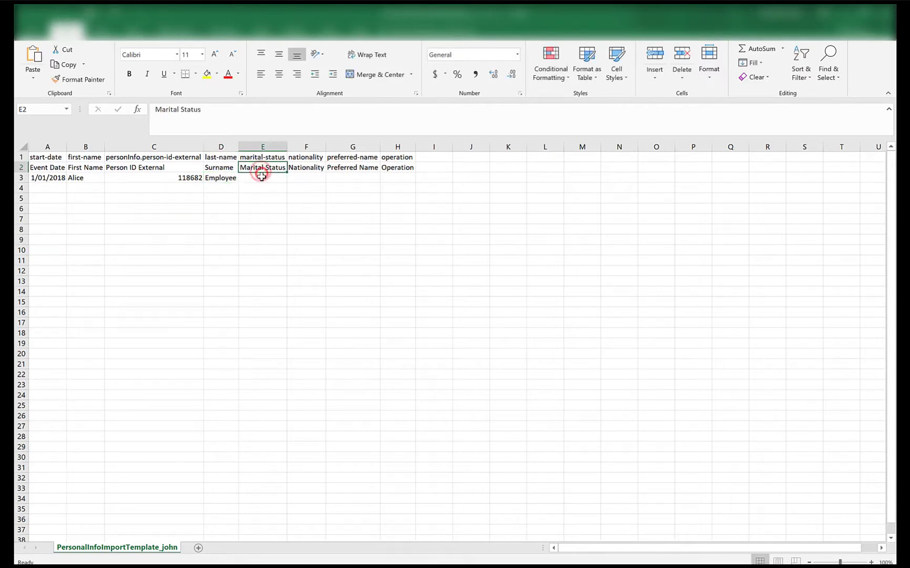
{"action": "left_click", "coordinate": [261, 176]}
{"action": "type", "text": "Single"}
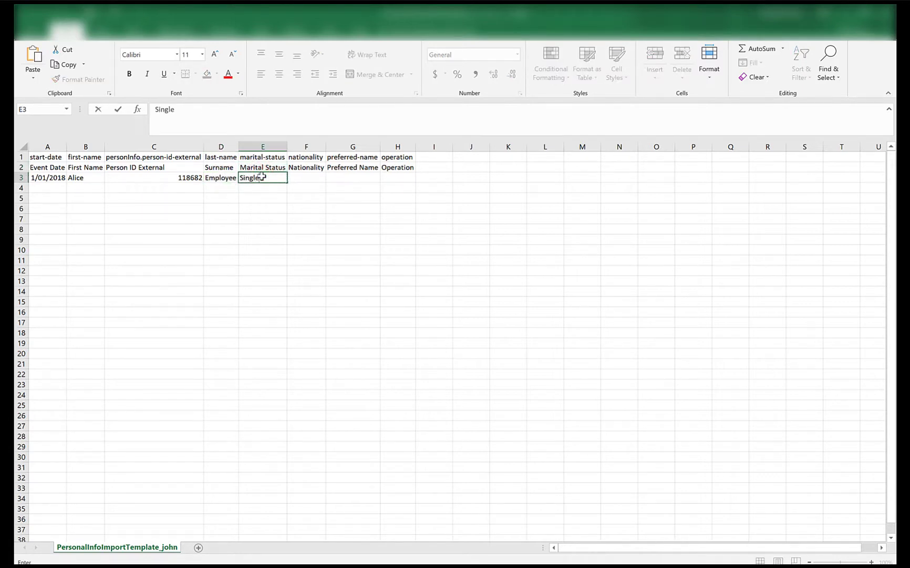
{"action": "left_click", "coordinate": [301, 174]}
{"action": "type", "text": "I"}
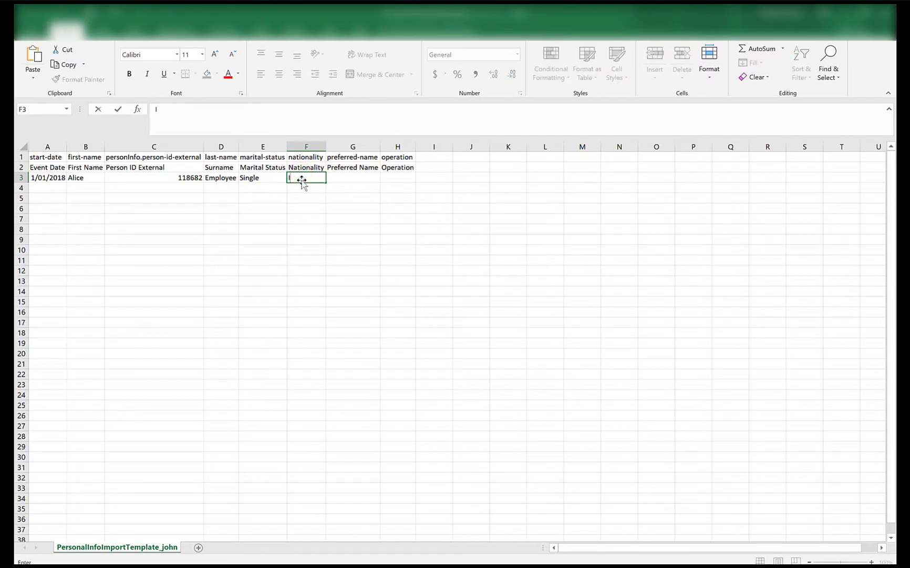
{"action": "type", "text": "ndian"}
Enter the employee's first name as the preferred name in row 3
{"action": "left_click", "coordinate": [369, 177]}
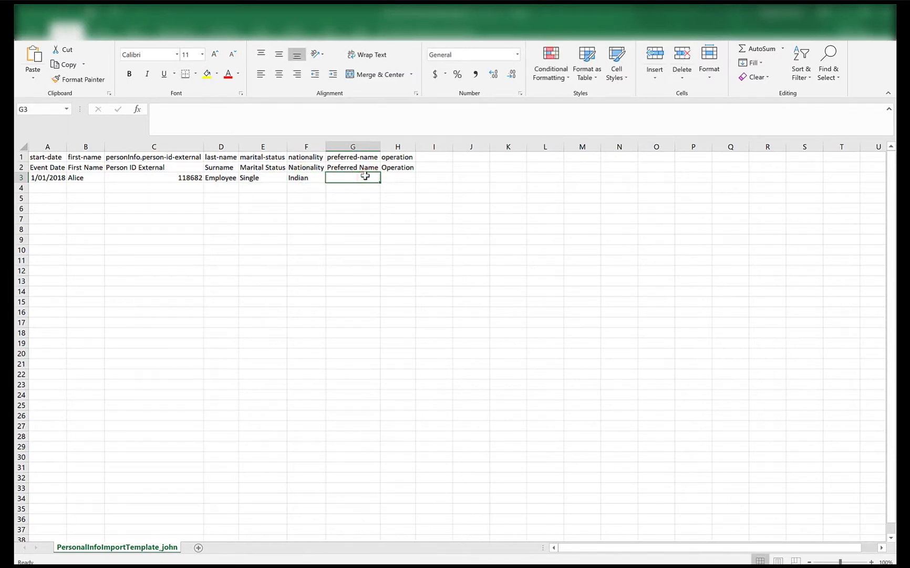
{"action": "type", "text": "Ali"}
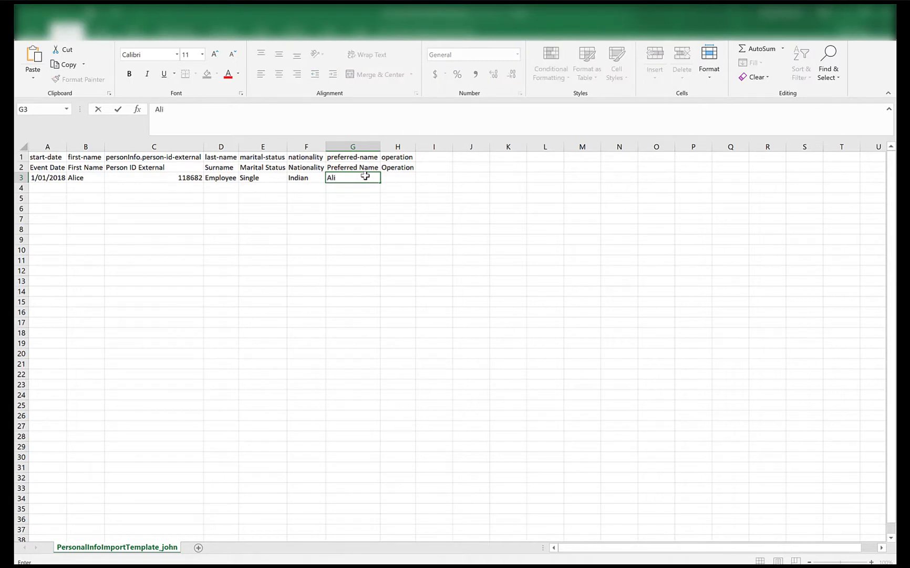
{"action": "left_click", "coordinate": [401, 168]}
{"action": "left_click", "coordinate": [352, 177]}
{"action": "left_click", "coordinate": [216, 109]}
{"action": "type", "text": "ce"}
{"action": "key", "text": "ctrl+Return"}
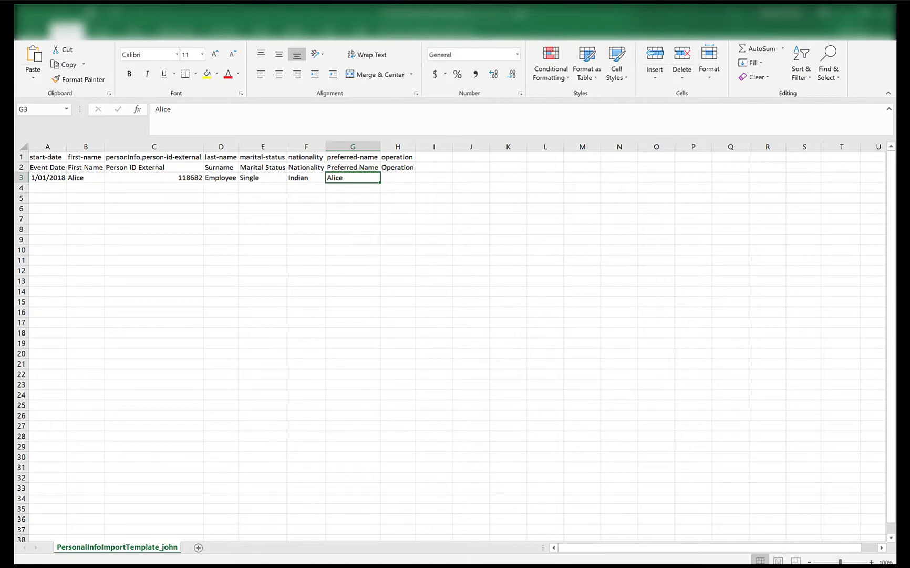
Return to Import Employee Data in SAP SuccessFactors and set up a data import for the Personal Information entity
{"action": "left_click", "coordinate": [230, 523]}
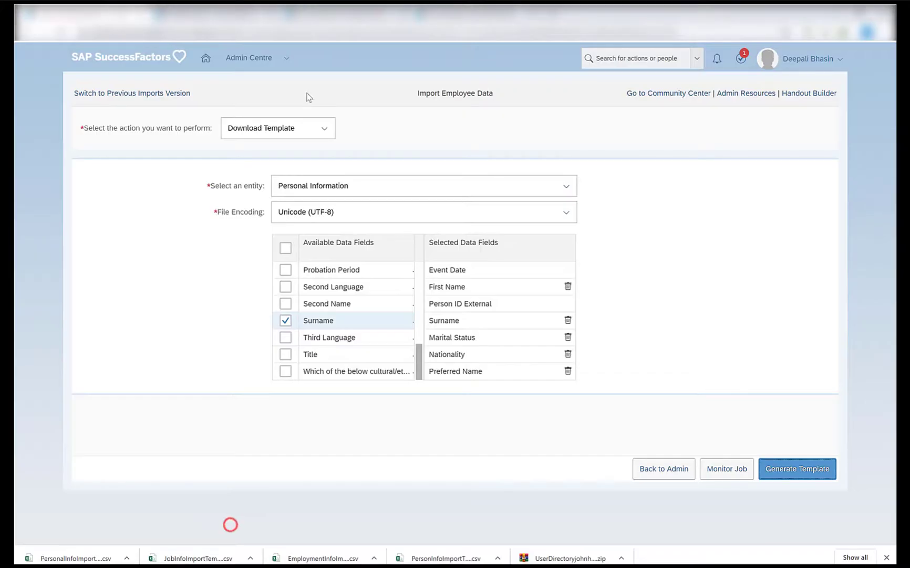
{"action": "left_click", "coordinate": [326, 134]}
{"action": "left_click", "coordinate": [294, 151]}
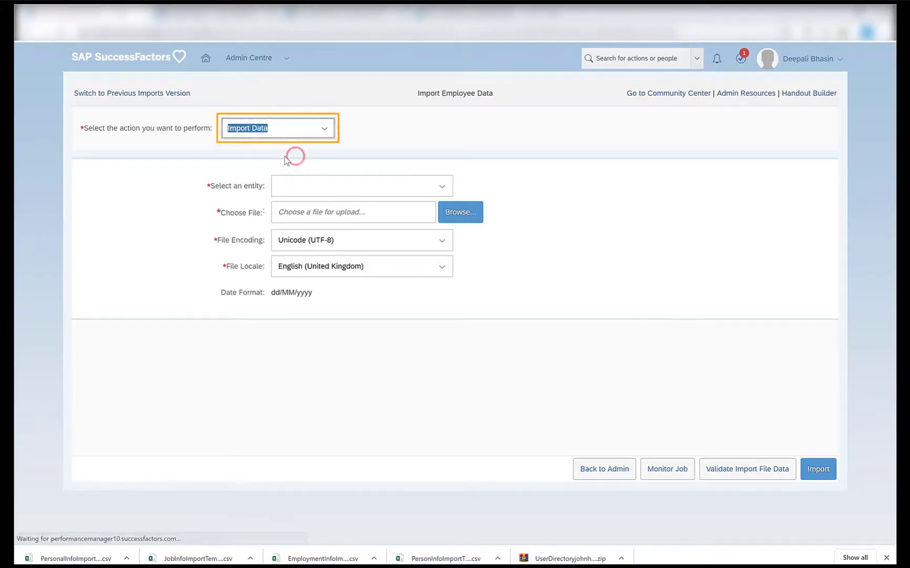
{"action": "left_click", "coordinate": [301, 188]}
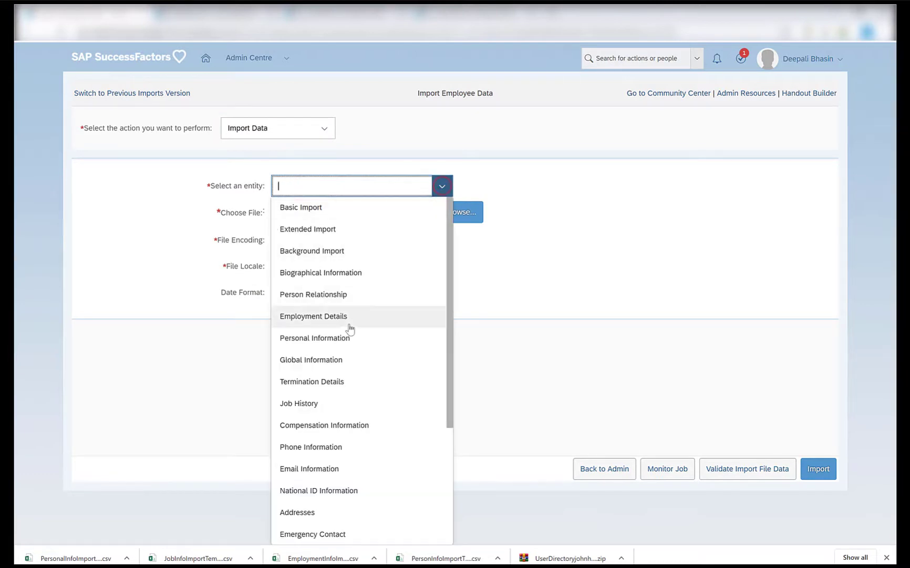
{"action": "left_click", "coordinate": [339, 338]}
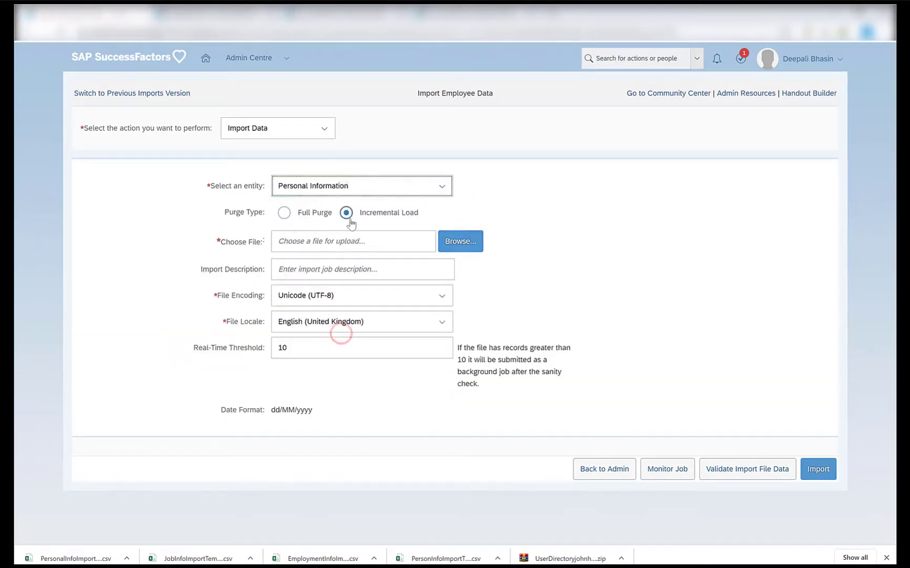
Choose the PersonalInfoImportTemplate file for upload and validate its data
{"action": "left_click", "coordinate": [438, 243]}
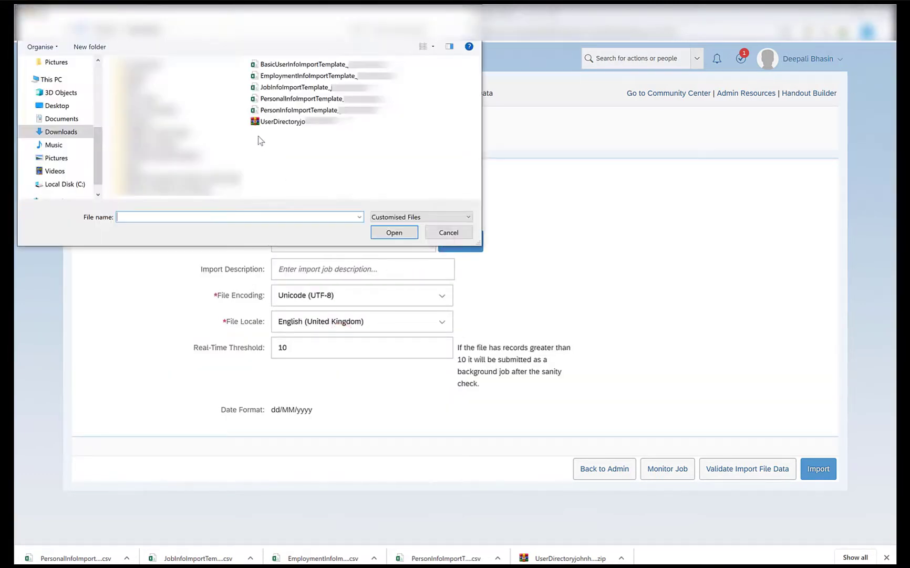
{"action": "left_click", "coordinate": [345, 98]}
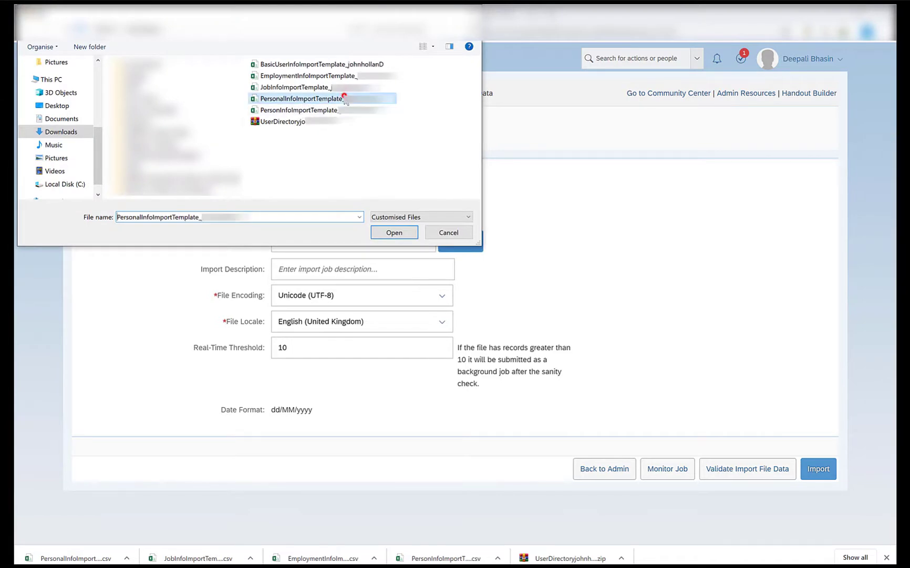
{"action": "left_click", "coordinate": [392, 233]}
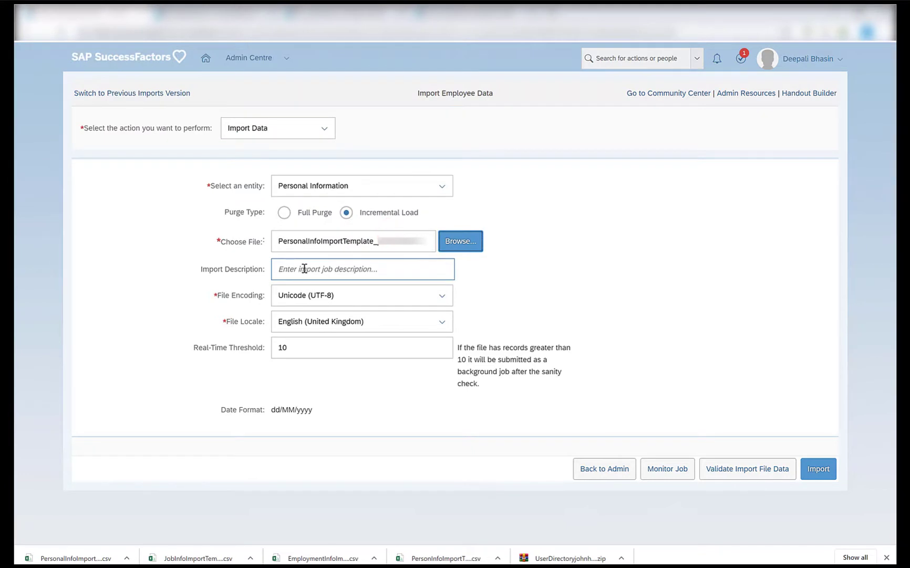
{"action": "left_click", "coordinate": [319, 264]}
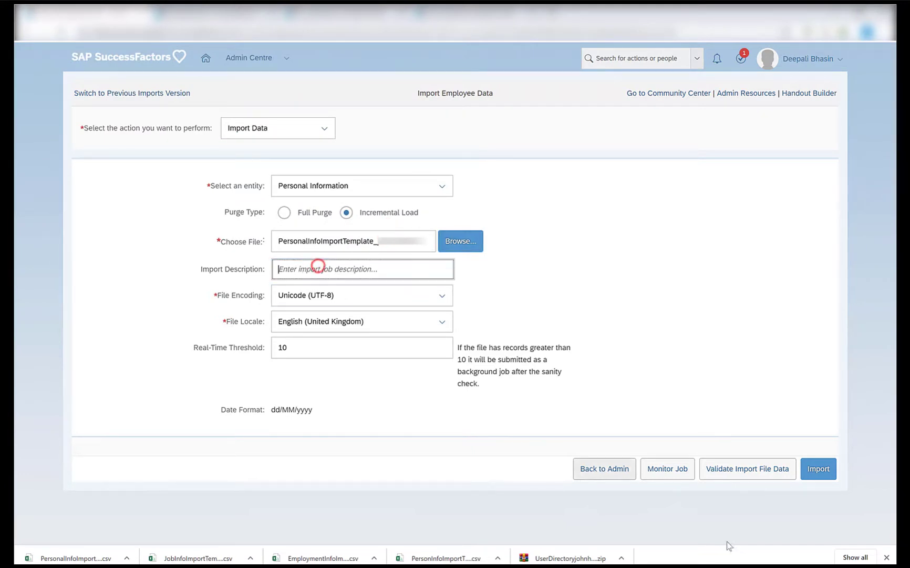
{"action": "left_click", "coordinate": [738, 474]}
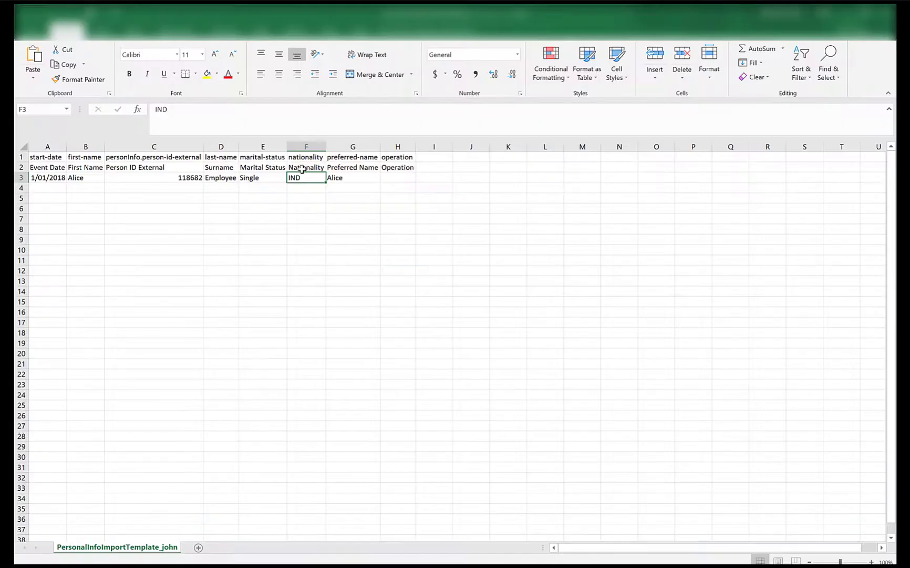
Review the nationality and marital status entries in row 3 of the personal information template
{"action": "left_click", "coordinate": [302, 166]}
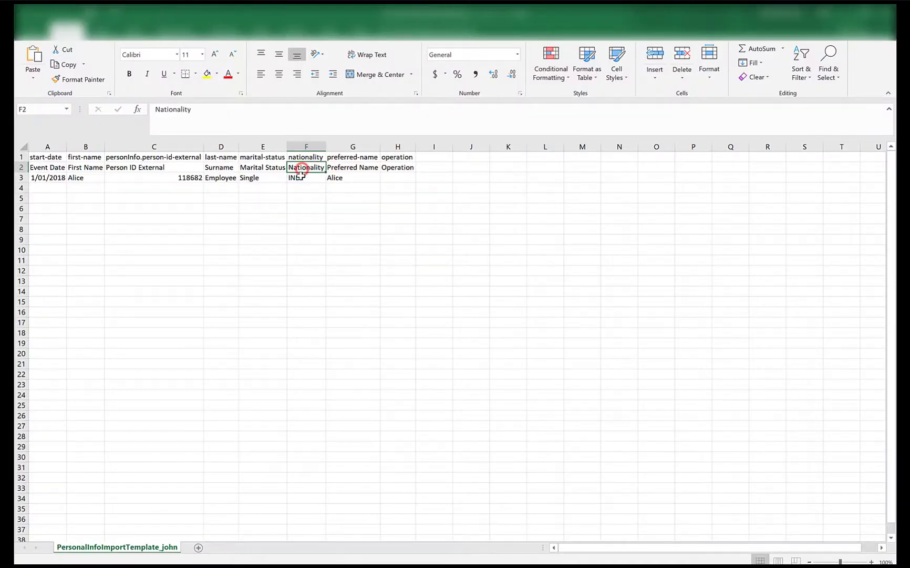
{"action": "left_click", "coordinate": [301, 177]}
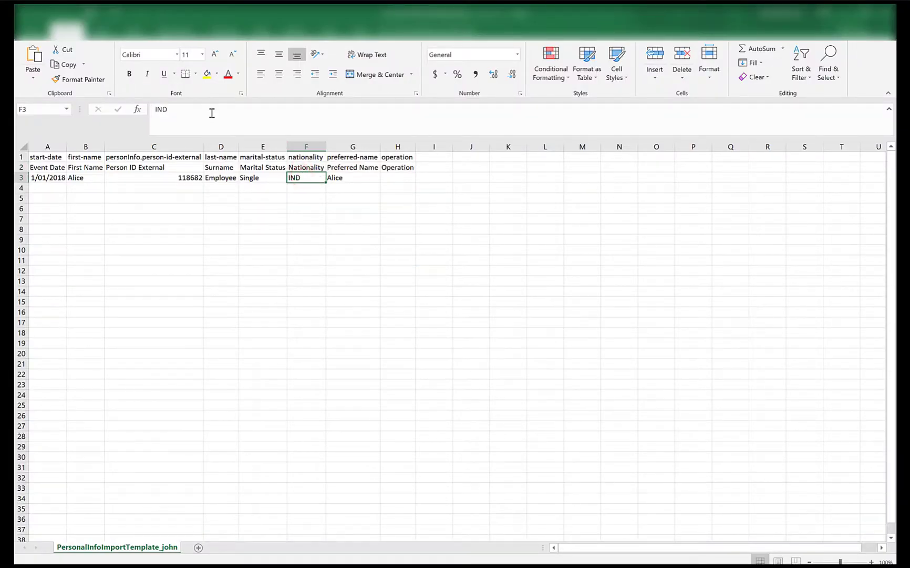
{"action": "left_click", "coordinate": [261, 180]}
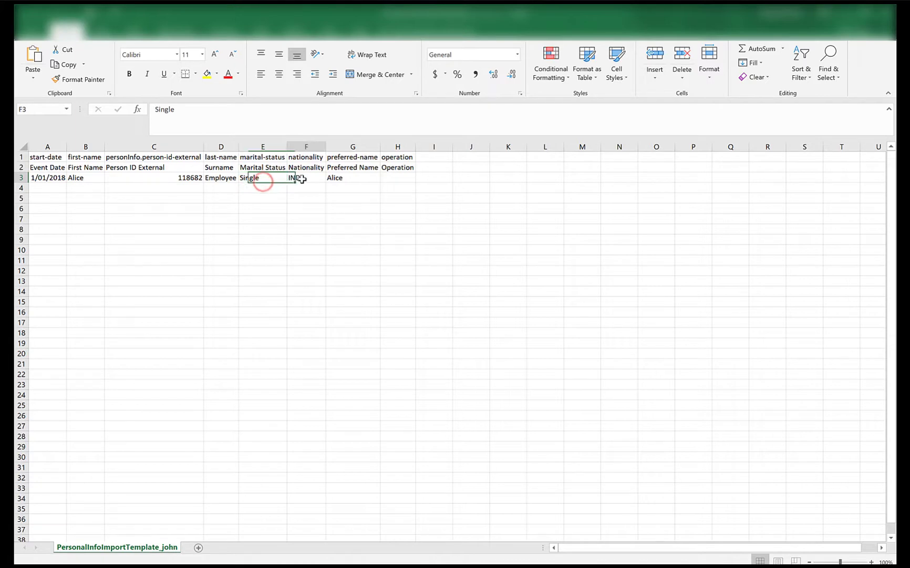
{"action": "left_click", "coordinate": [299, 179]}
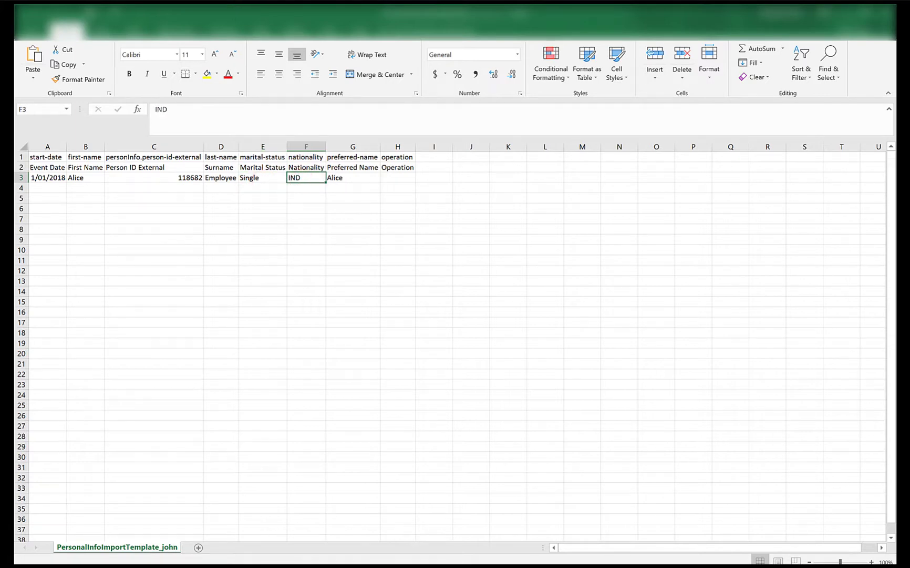
Return to Import Employee Data in SAP SuccessFactors, review the validation summary and import the Personal Information file
{"action": "left_click", "coordinate": [231, 526]}
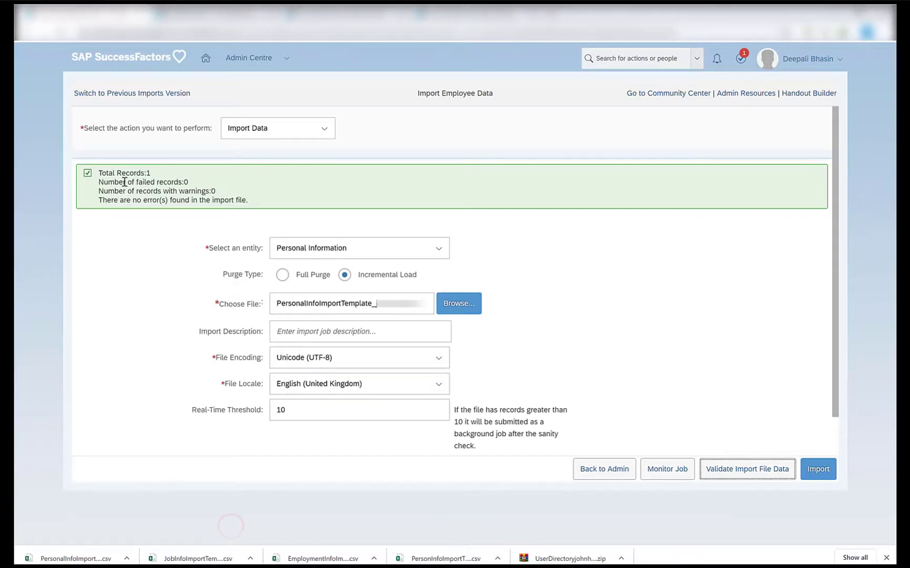
{"action": "left_click_drag", "start_coordinate": [126, 173], "coordinate": [206, 200]}
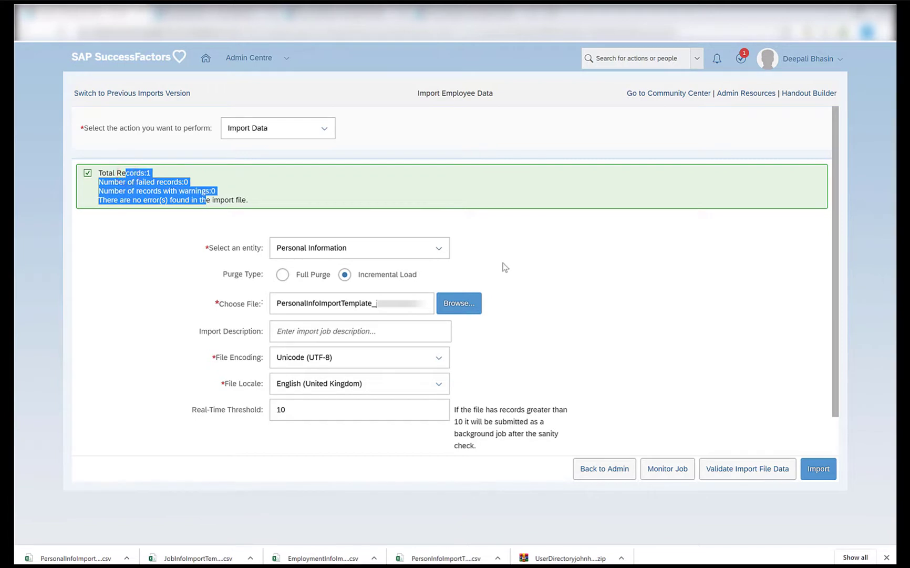
{"action": "left_click", "coordinate": [553, 321]}
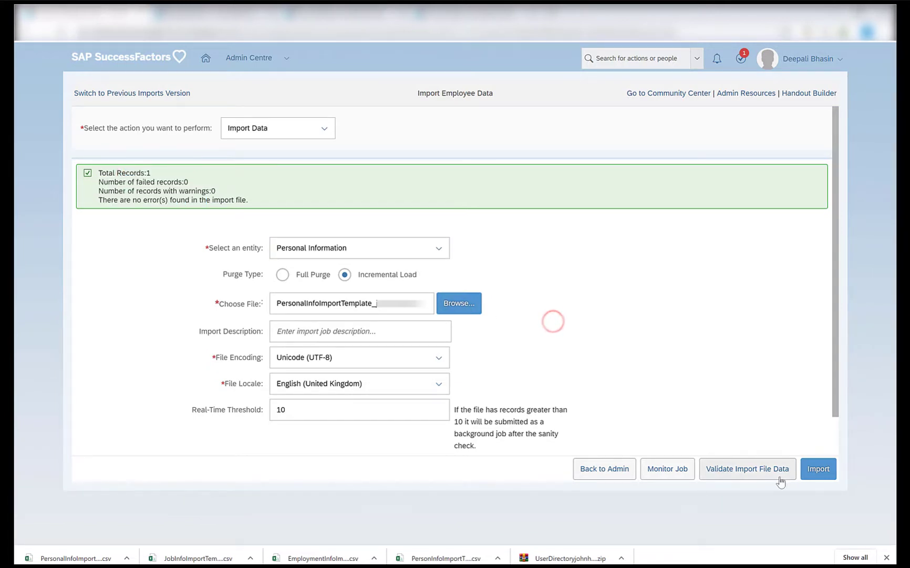
{"action": "left_click", "coordinate": [833, 472]}
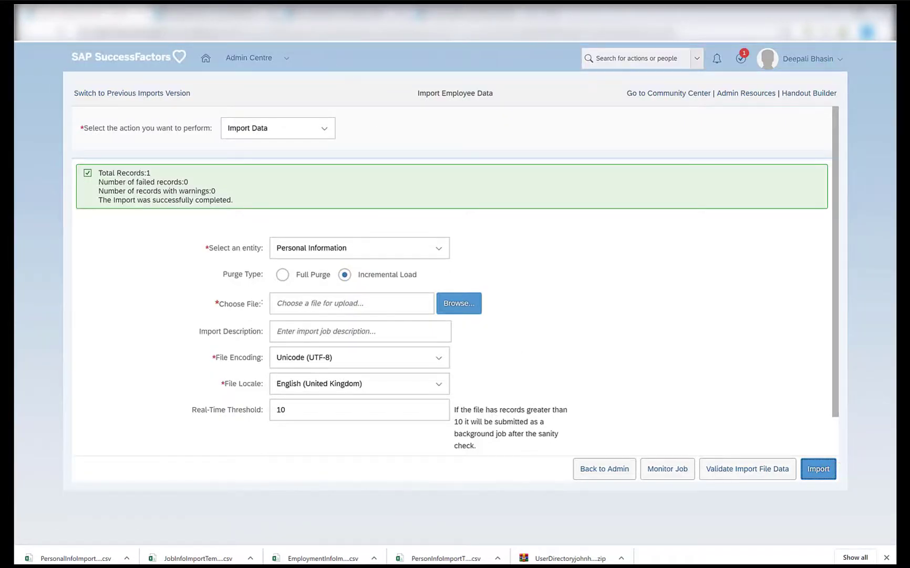
Check the first name, preferred name and marital status in the Personal Information section of the employee's profile
{"action": "left_click", "coordinate": [378, 13]}
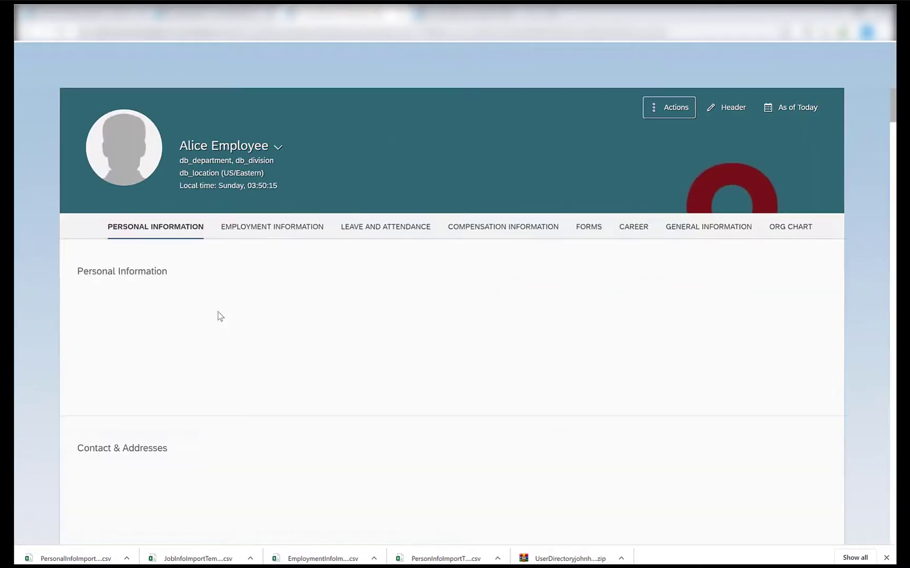
{"action": "left_click_drag", "start_coordinate": [307, 316], "coordinate": [414, 319]}
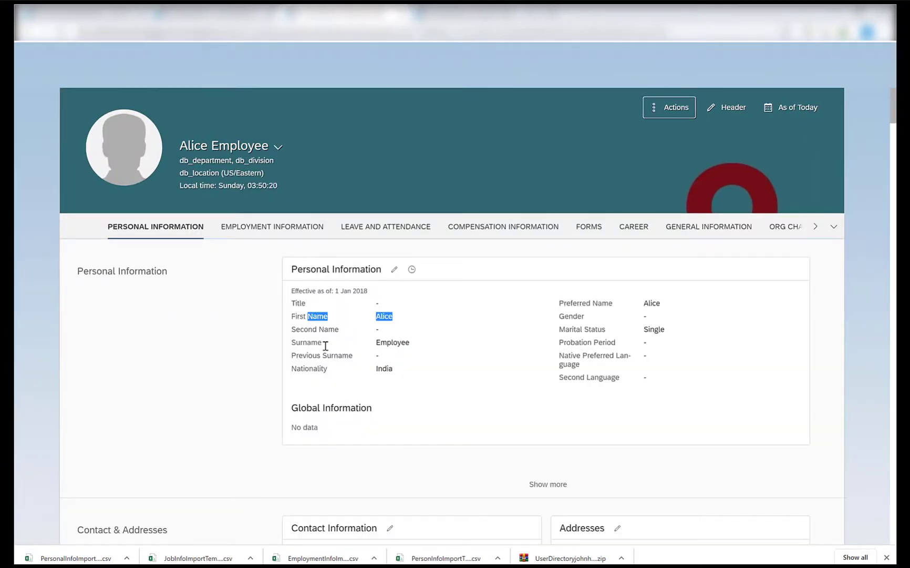
{"action": "double_click", "coordinate": [597, 303]}
{"action": "left_click_drag", "start_coordinate": [600, 329], "coordinate": [687, 331]}
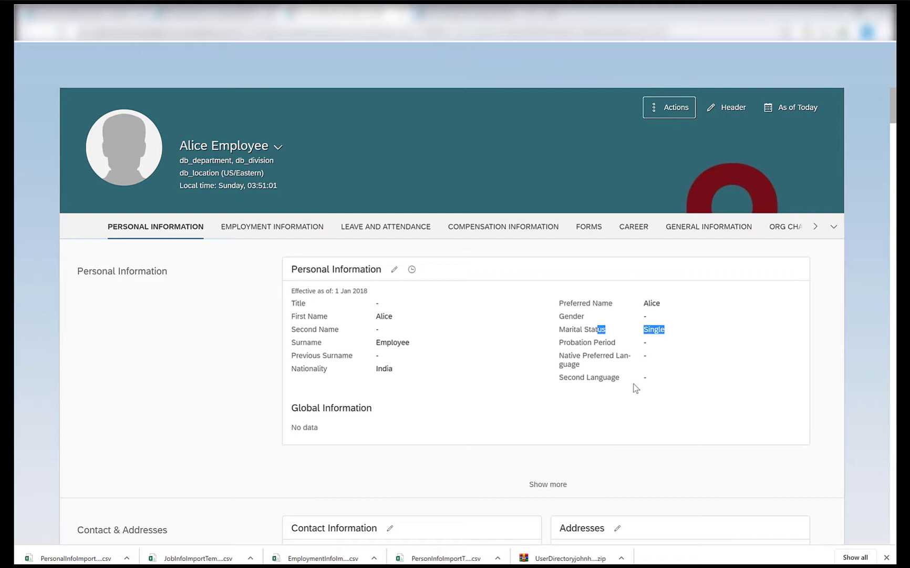
Return to Import Employee Data and look through the remaining entities available for import, down to Compound Delete
{"action": "left_click", "coordinate": [257, 13]}
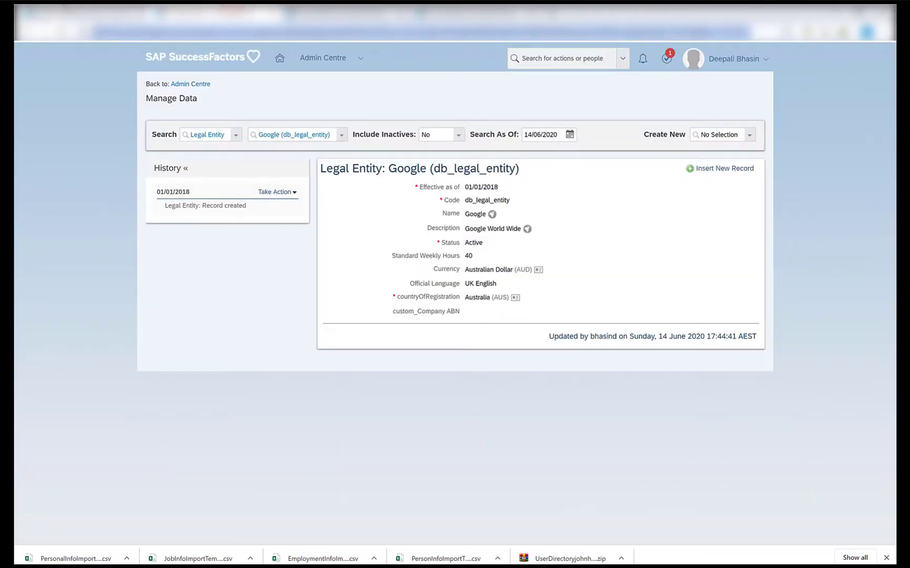
{"action": "left_click", "coordinate": [233, 8]}
{"action": "left_click", "coordinate": [318, 129]}
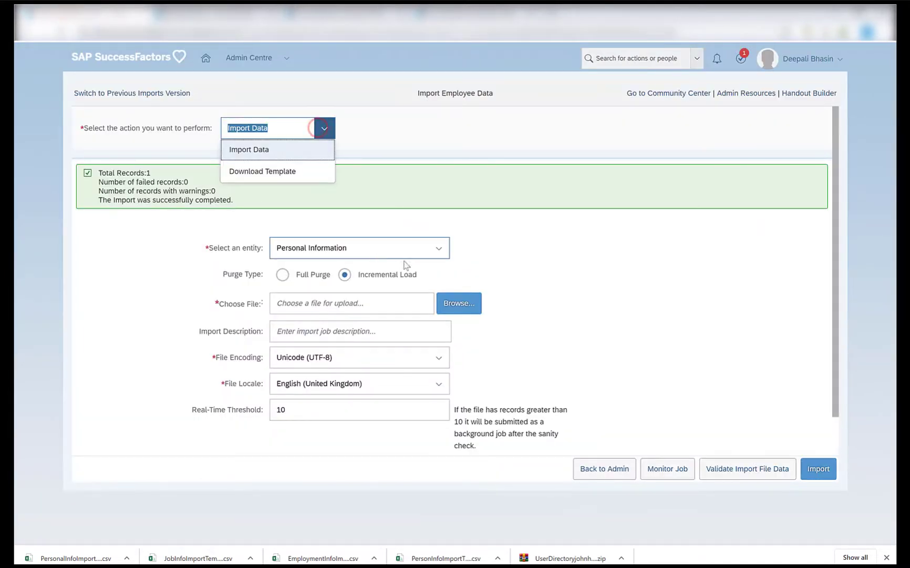
{"action": "left_click", "coordinate": [432, 253]}
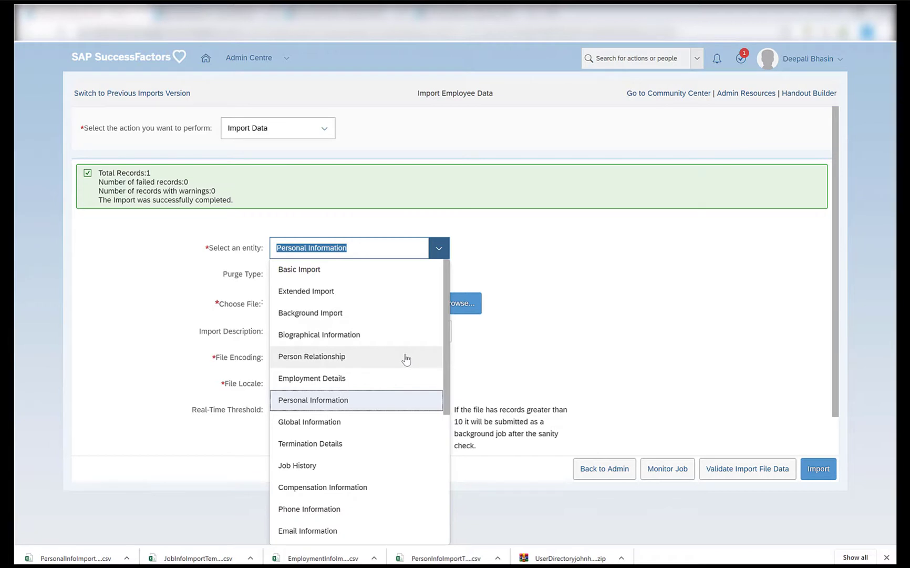
{"action": "scroll", "coordinate": [399, 424], "scroll_direction": "down", "scroll_amount": 3}
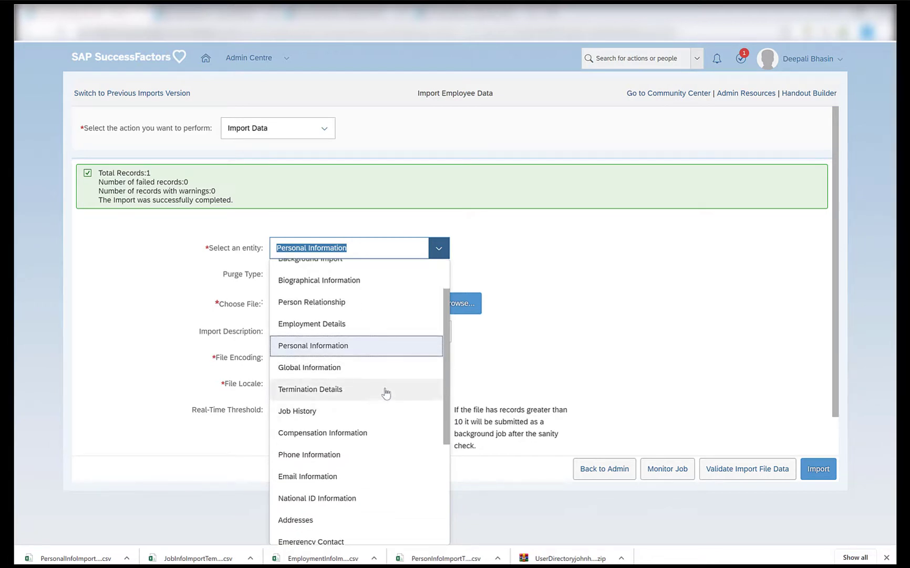
{"action": "scroll", "coordinate": [386, 408], "scroll_direction": "down", "scroll_amount": 1}
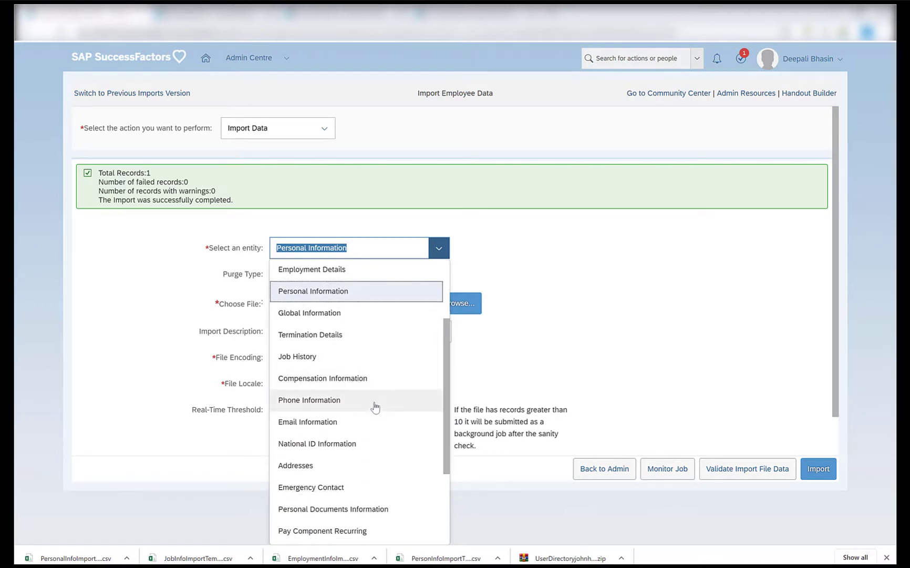
{"action": "scroll", "coordinate": [376, 415], "scroll_direction": "down", "scroll_amount": 3}
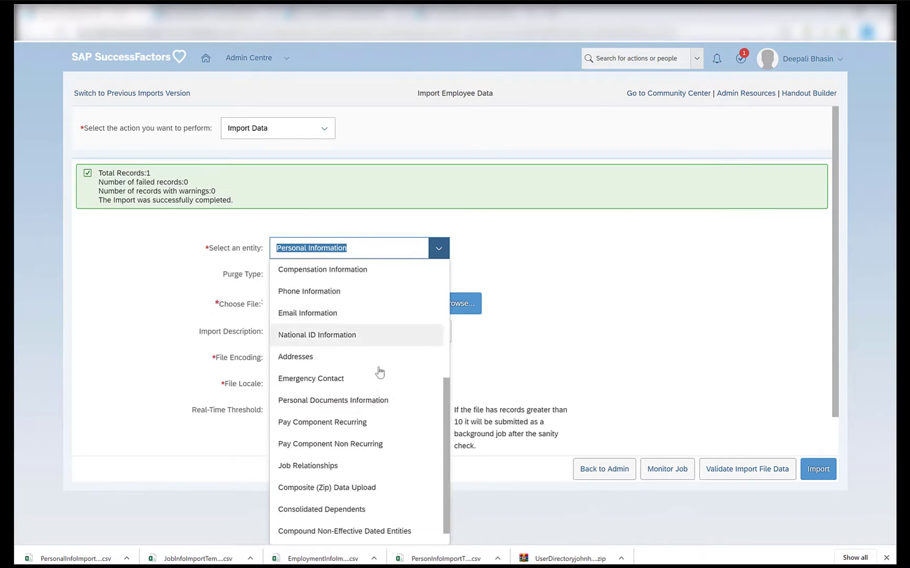
{"action": "scroll", "coordinate": [383, 415], "scroll_direction": "down", "scroll_amount": 1}
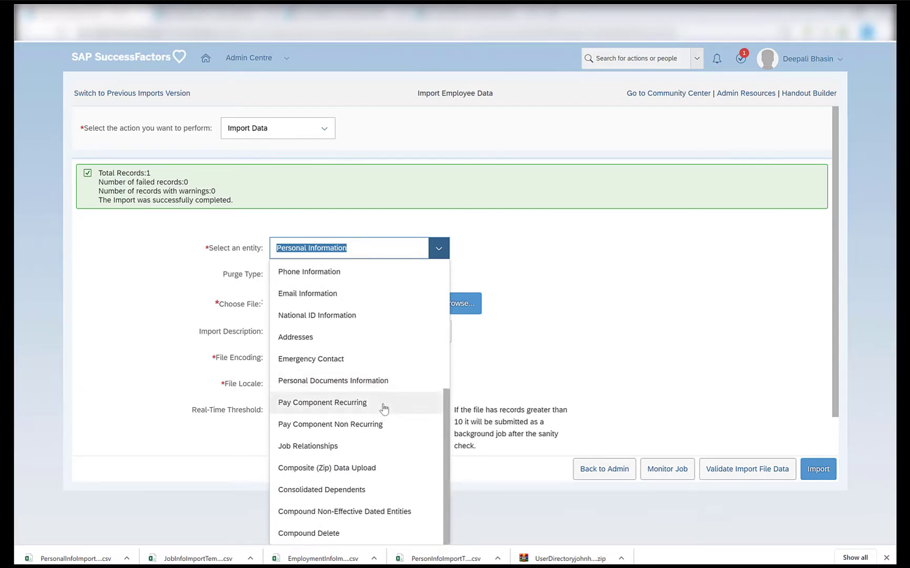